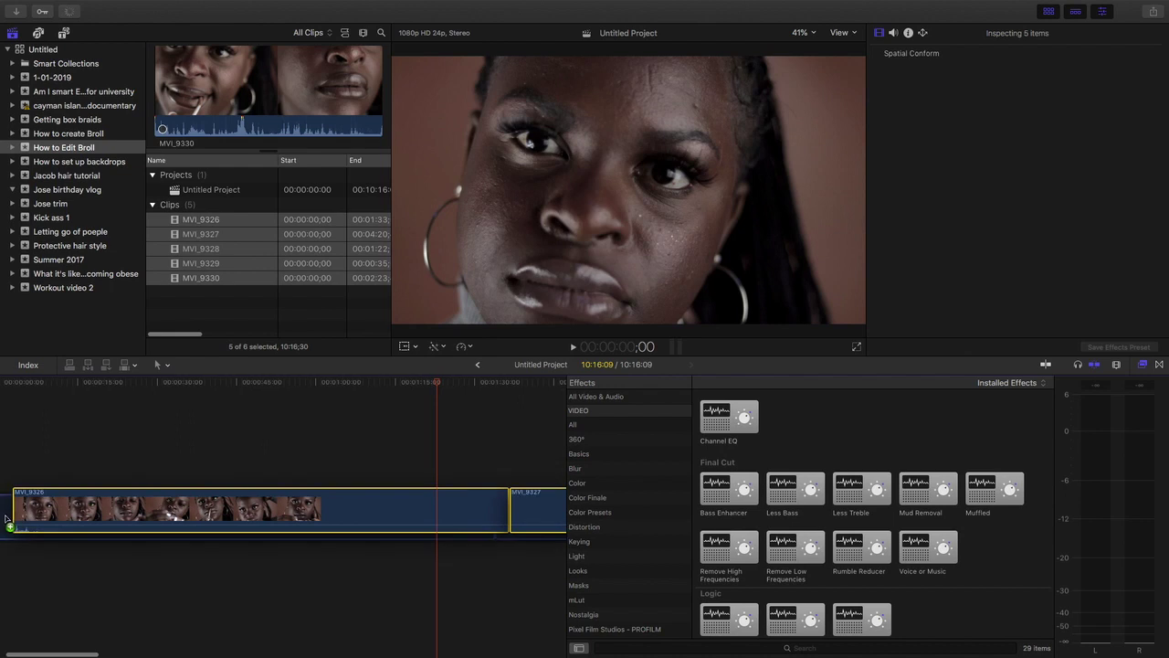
Play through MVI_9327 in the timeline and cut it with the Blade tool at 1:27:11 and 1:30:11.
scroll(284, 459, right, 10)
scroll(284, 459, right, 5)
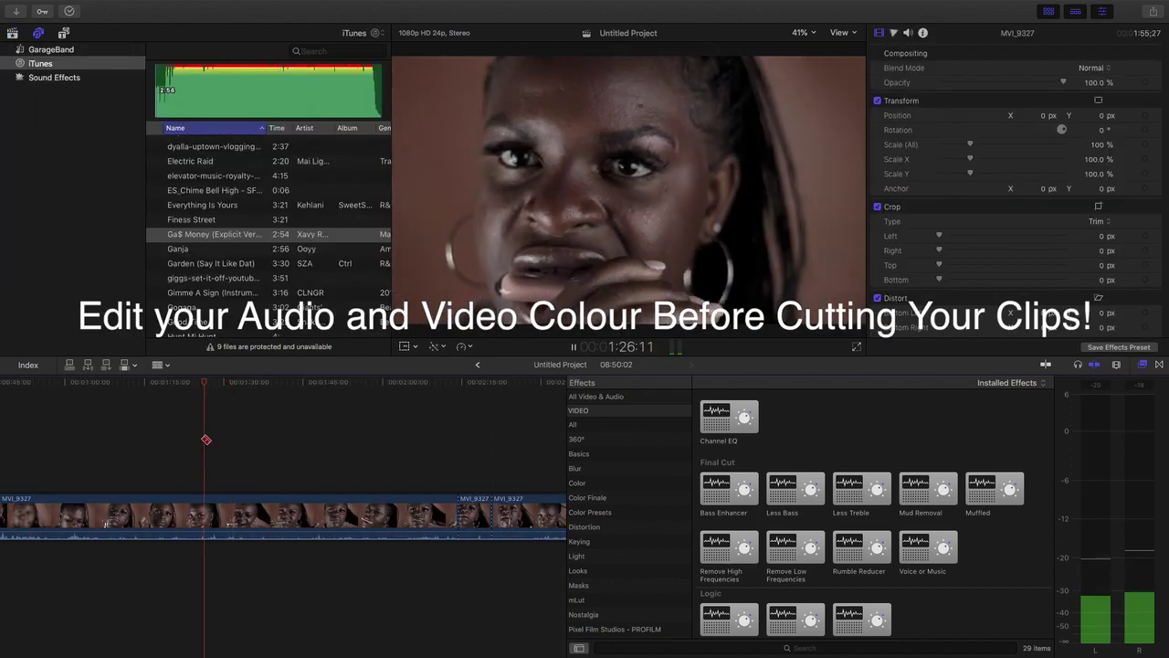
key(space)
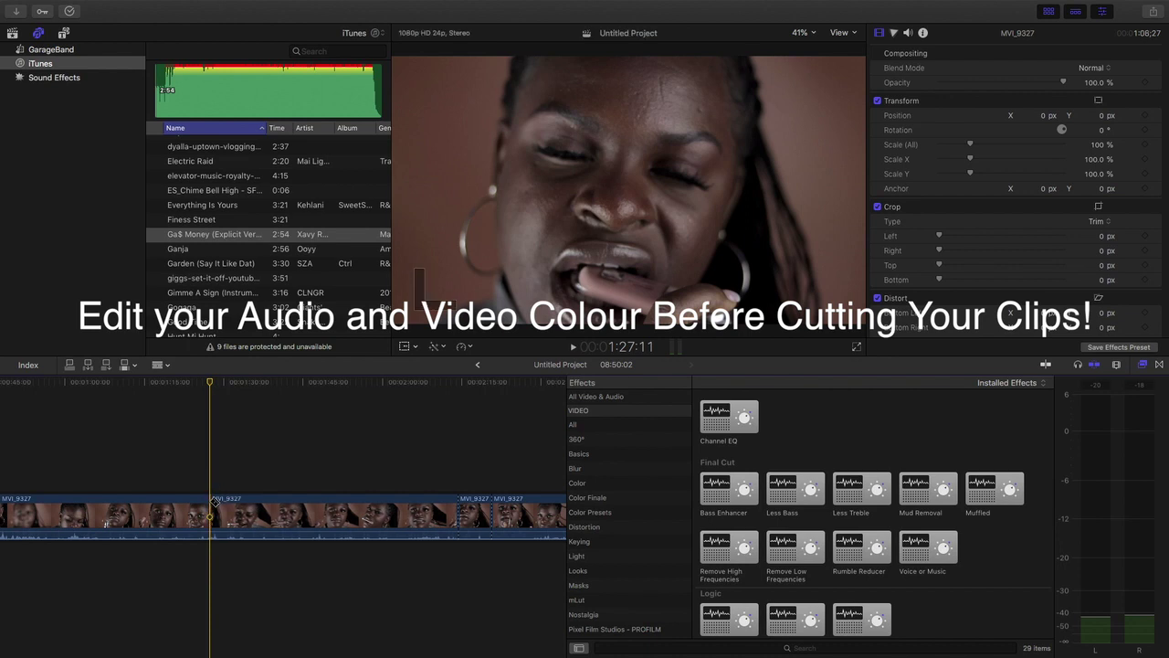
key(space)
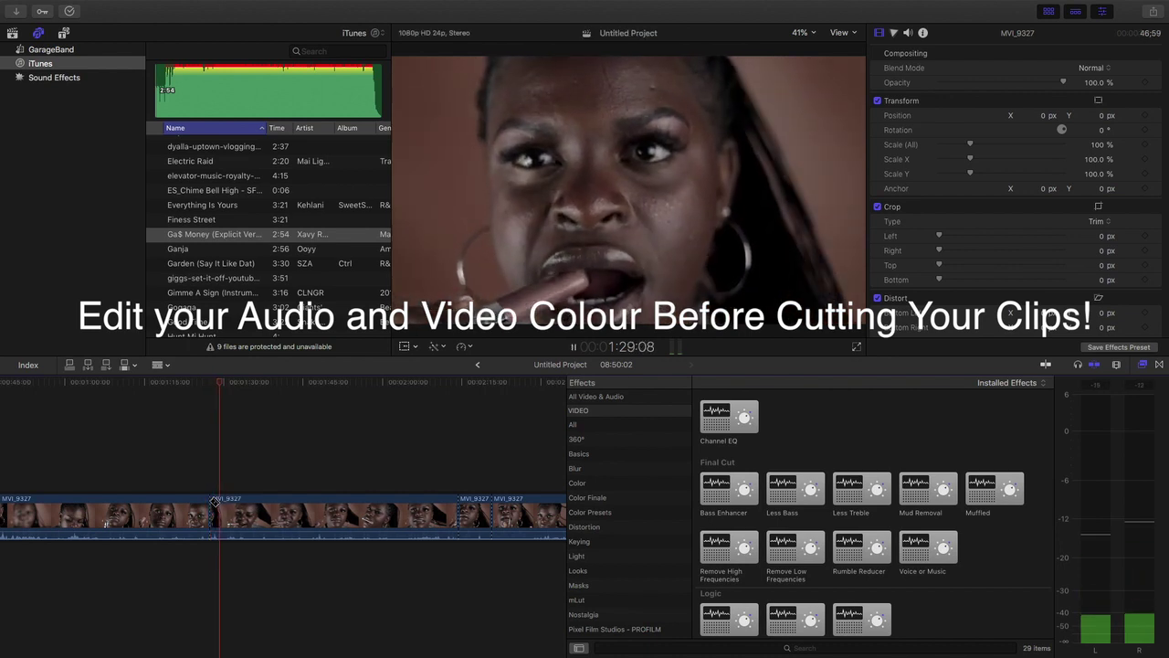
key(space)
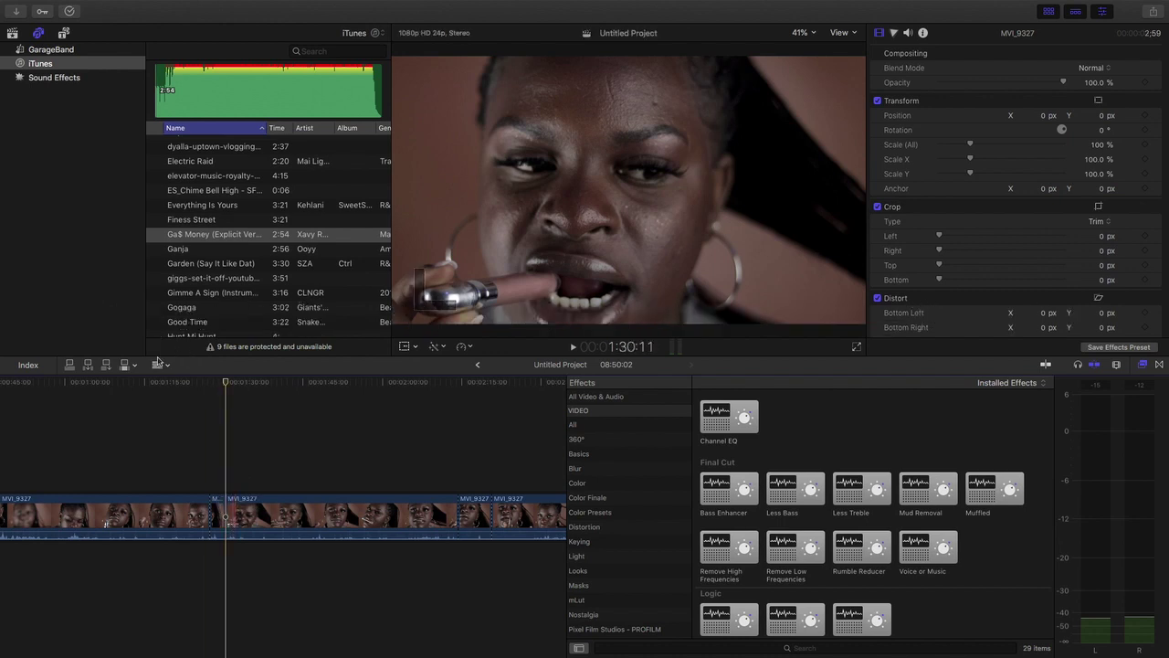
Switch to the Select tool and delete the long MVI_9327 section that ends at the 1:27:11 cut.
click(160, 364)
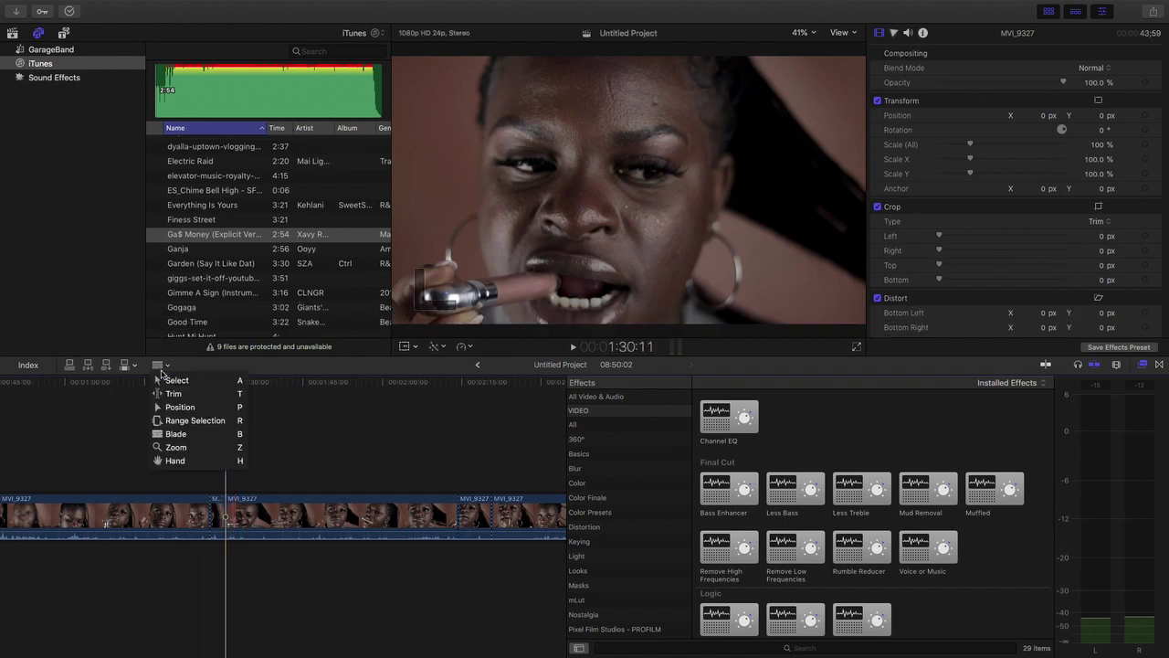
click(168, 380)
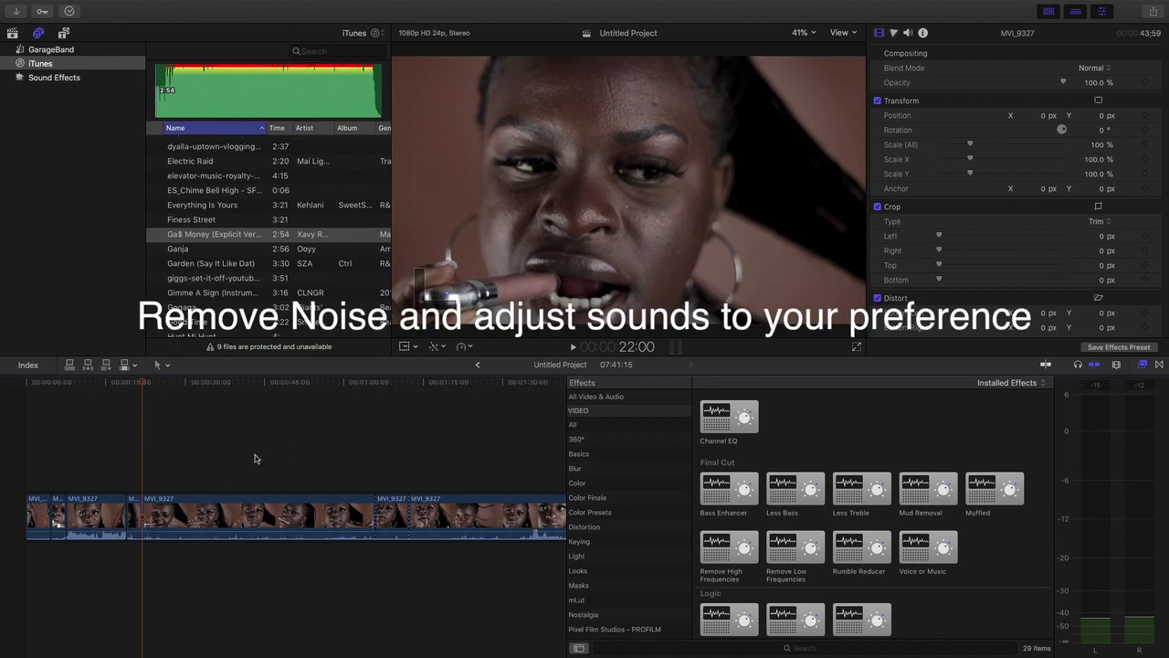
click(245, 442)
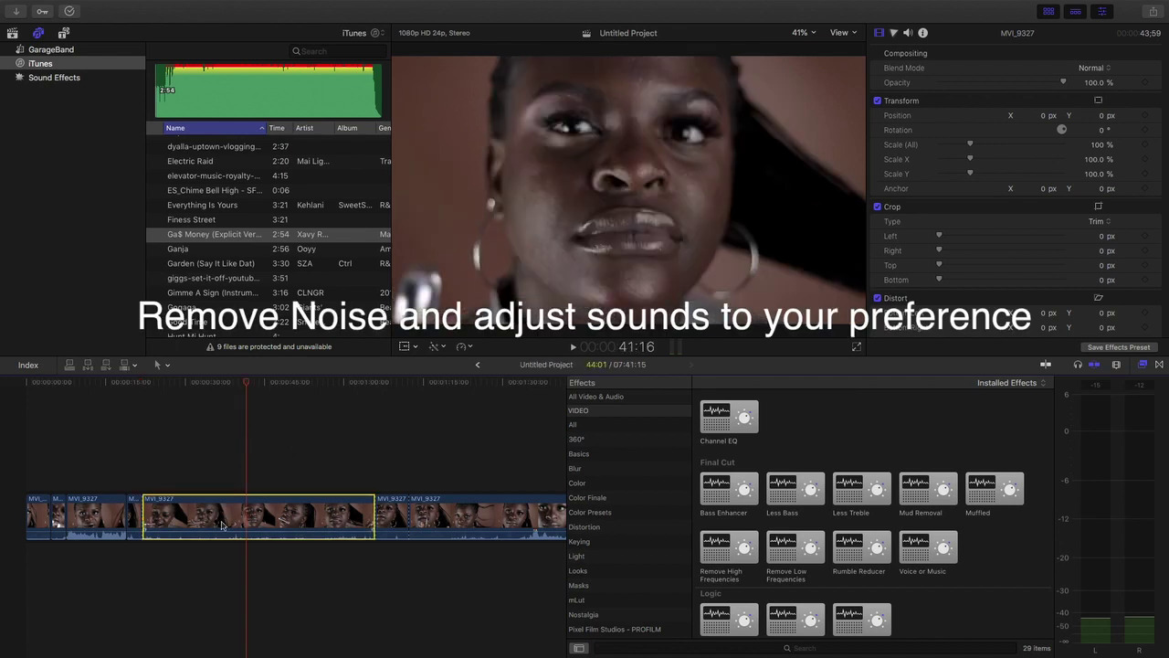
click(279, 469)
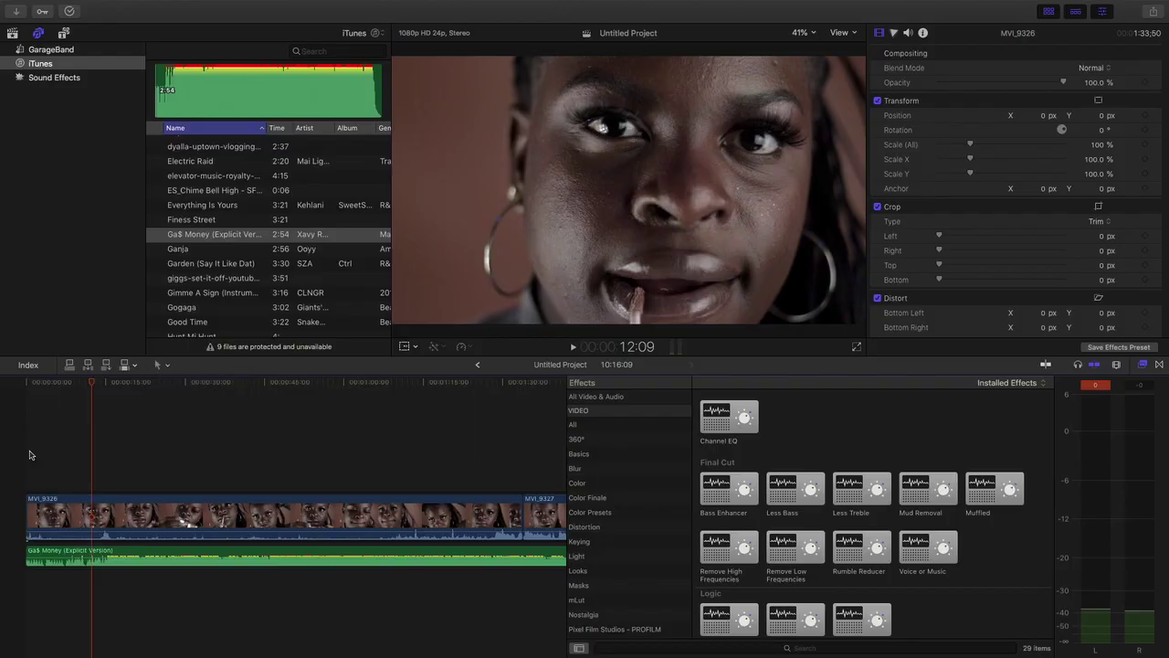
Play MVI_9326 from the start and use the Blade tool to cut it about 6 seconds in and at 11:04.
click(24, 454)
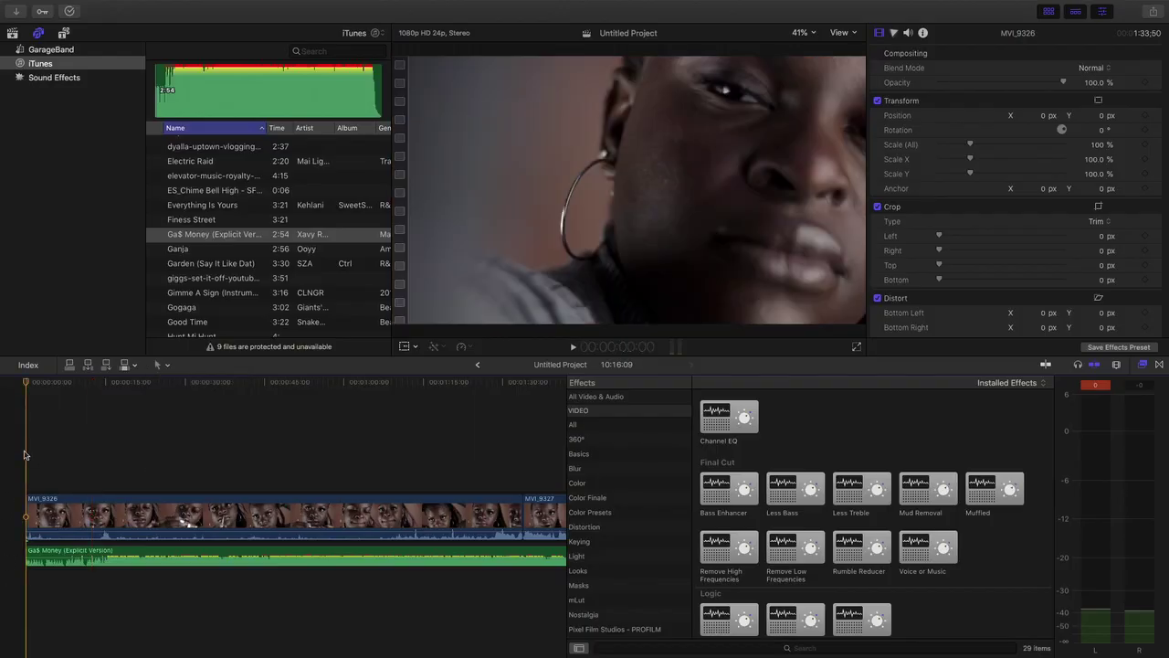
key(space)
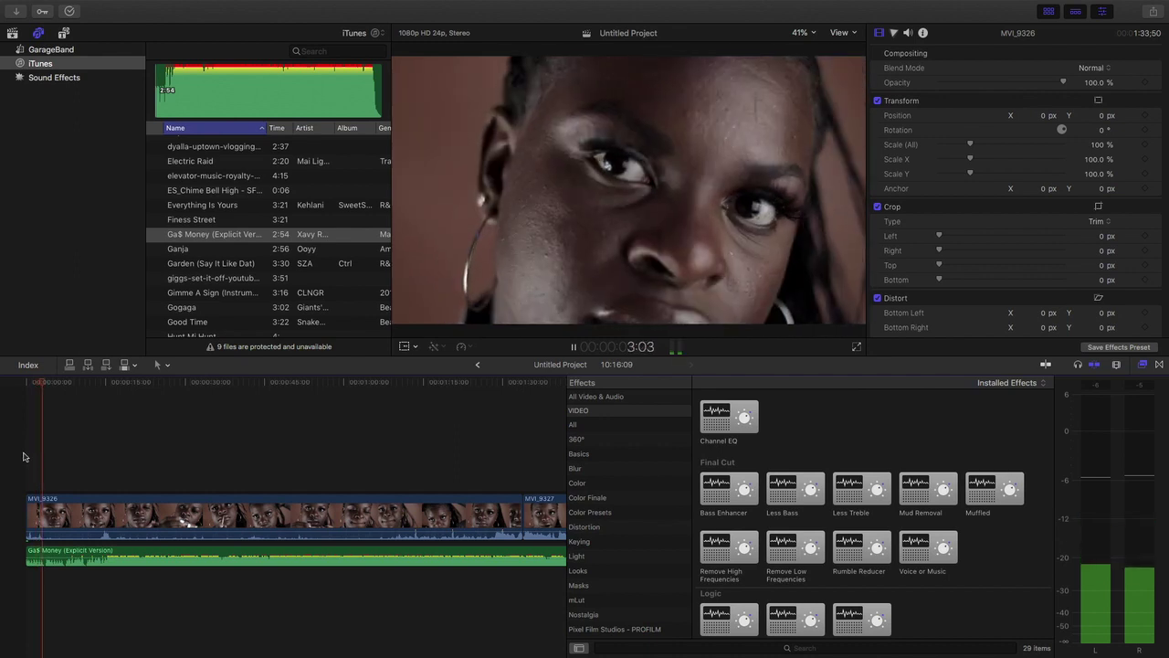
scroll(55, 498, right, 1)
scroll(64, 494, right, 3)
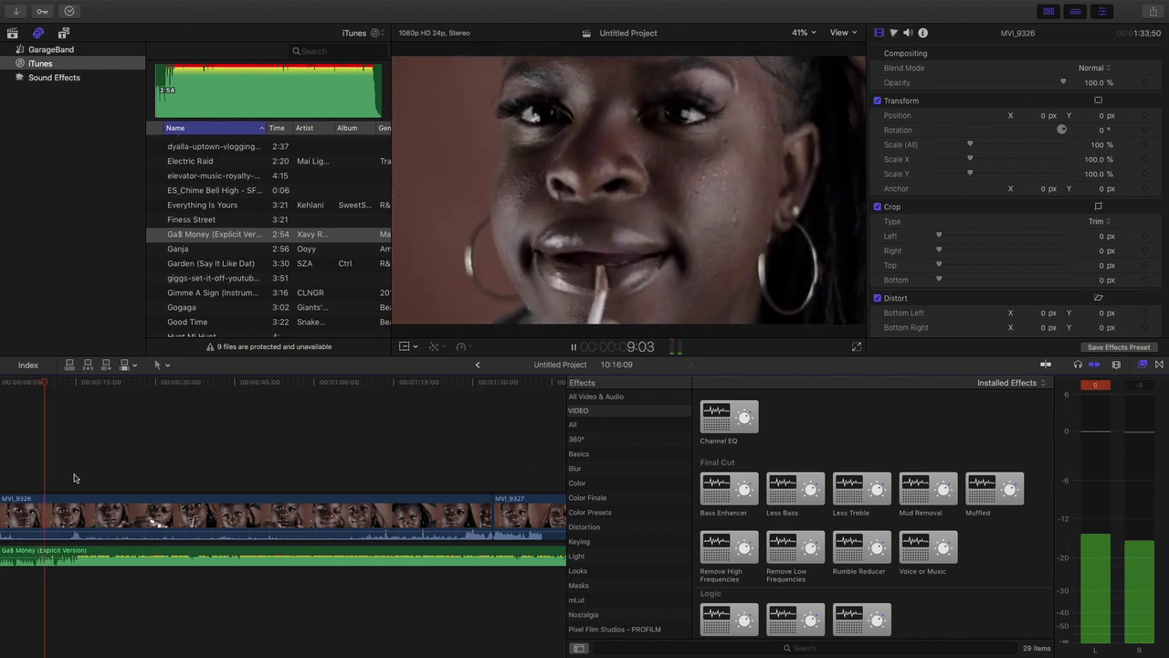
key(space)
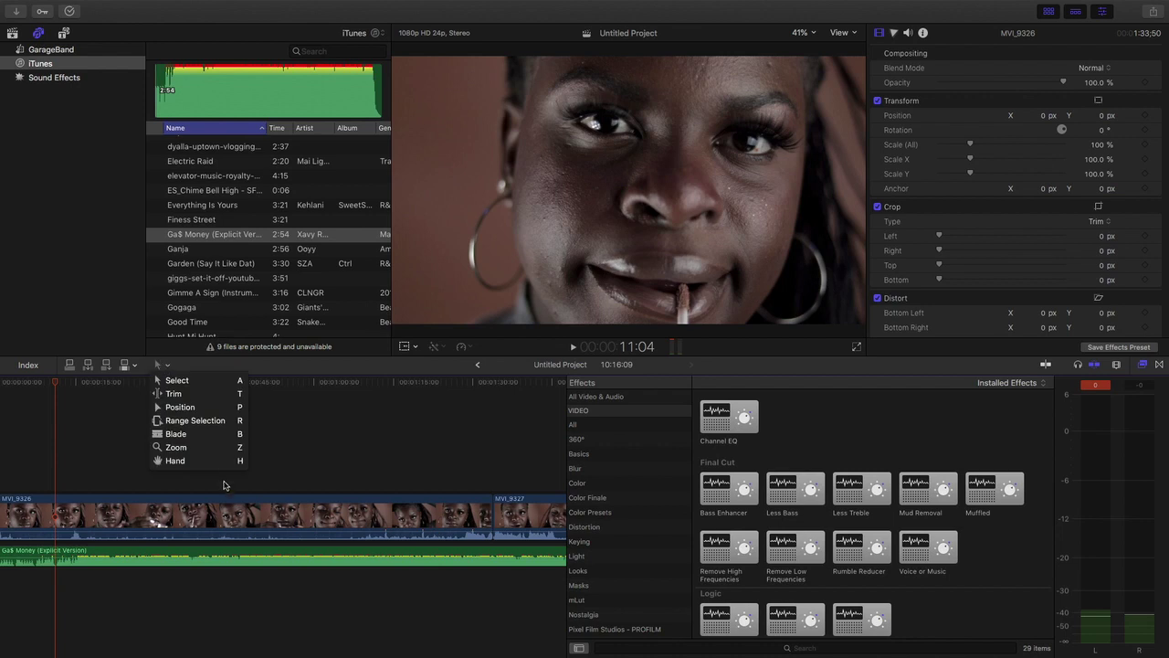
click(198, 442)
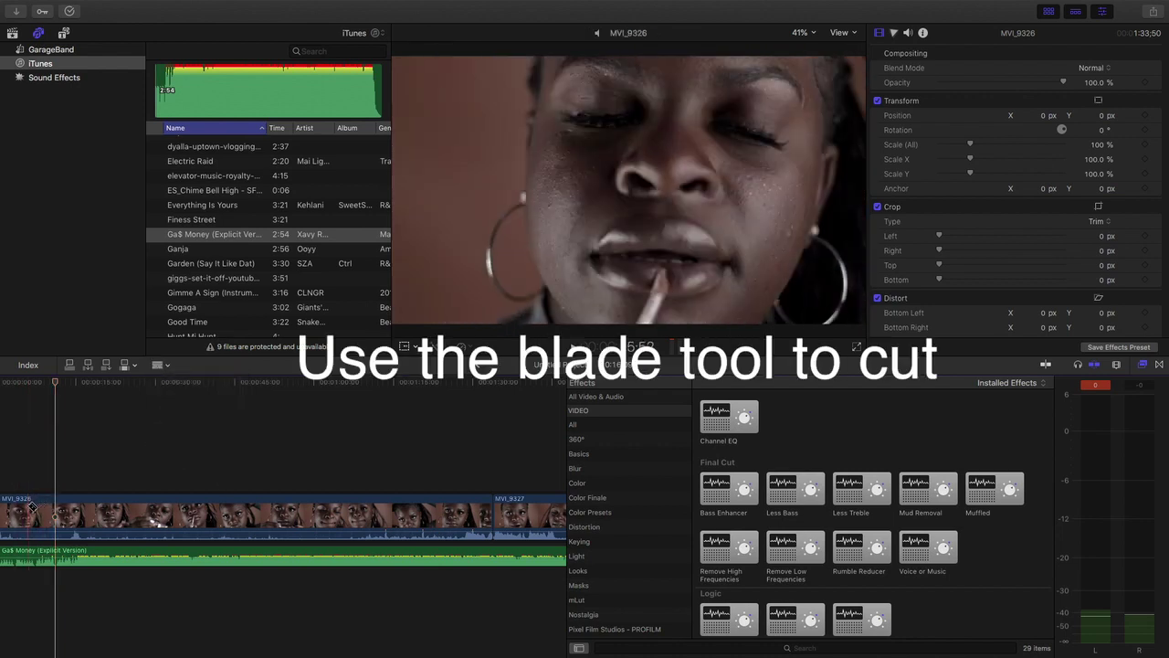
click(32, 504)
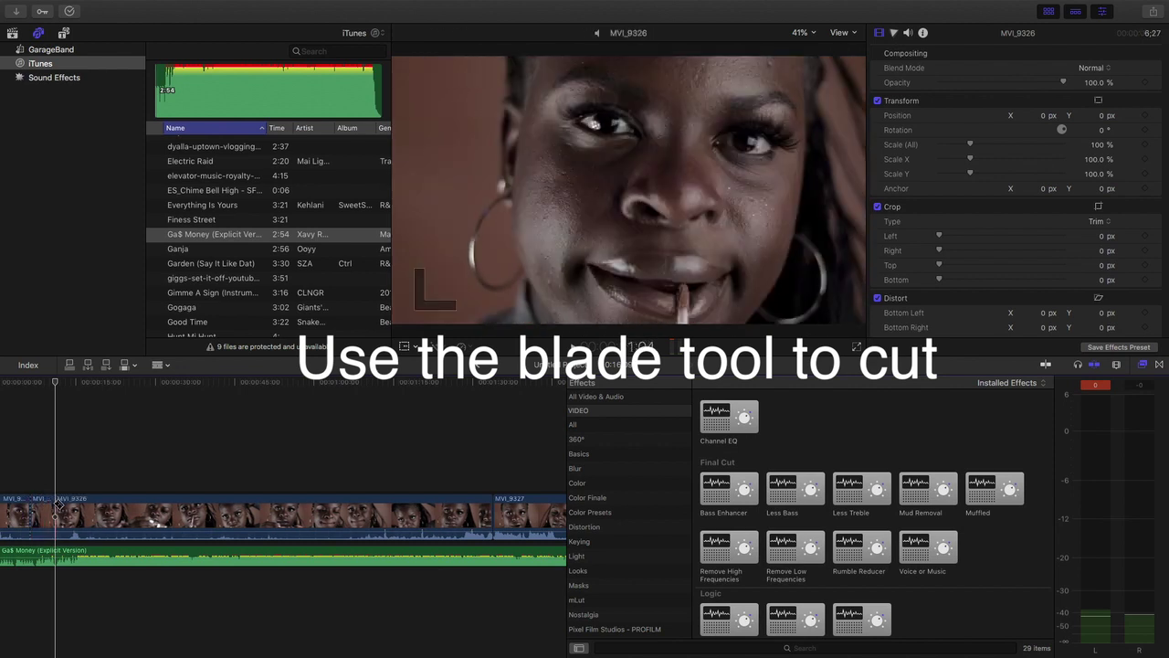
Switch to the Select tool and delete the opening section of MVI_9326 before the first cut.
click(165, 365)
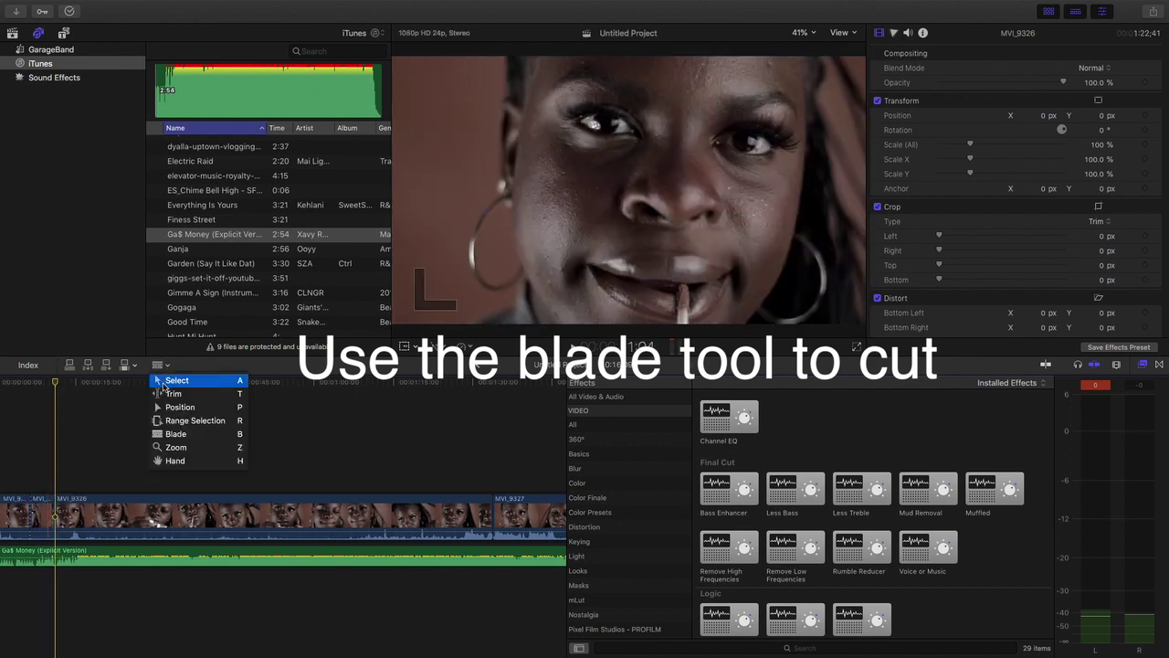
click(169, 381)
key(Delete)
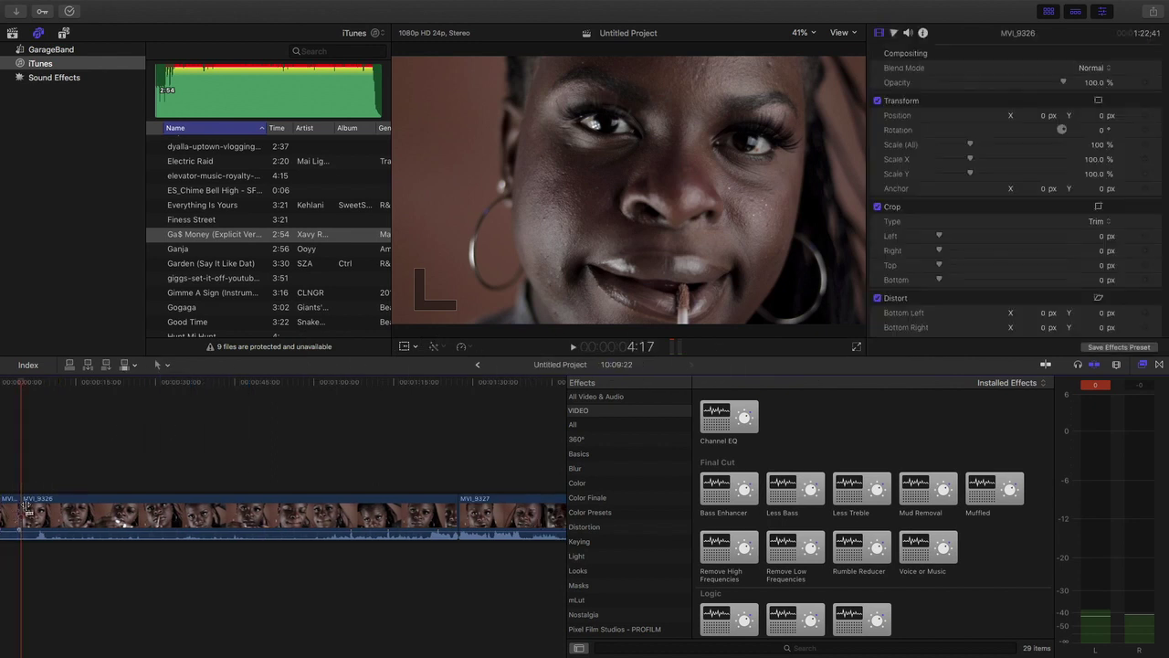
Play on through MVI_9326, cut it at 17:00 and delete the section between 4:17 and that cut.
scroll(20, 440, left, 1)
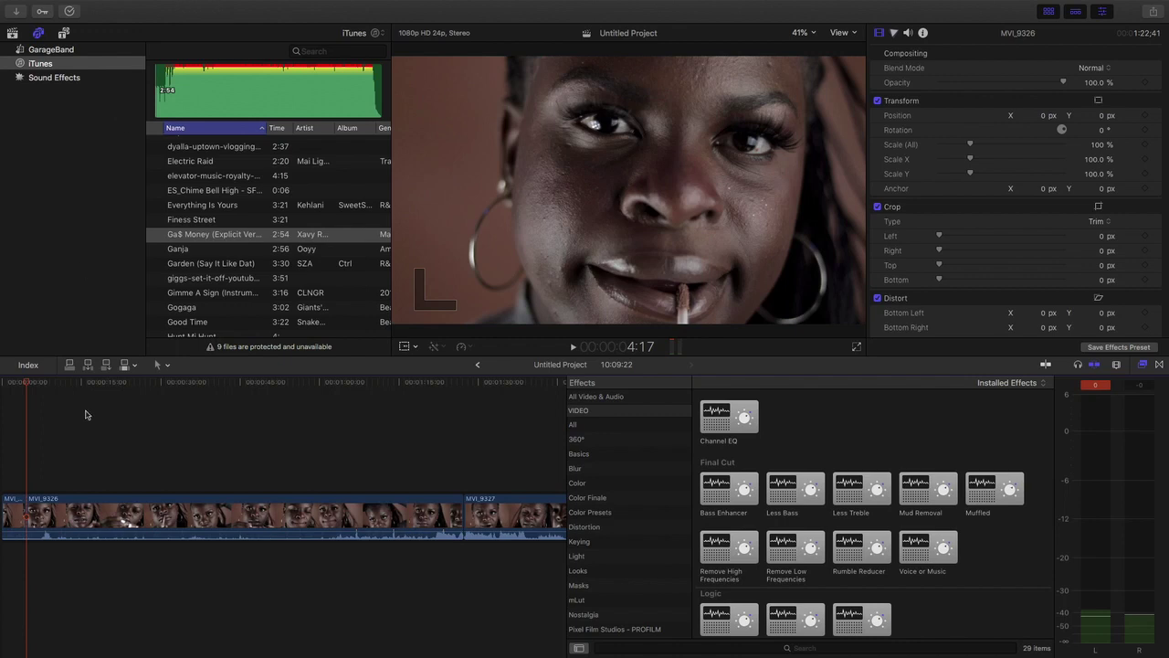
key(l)
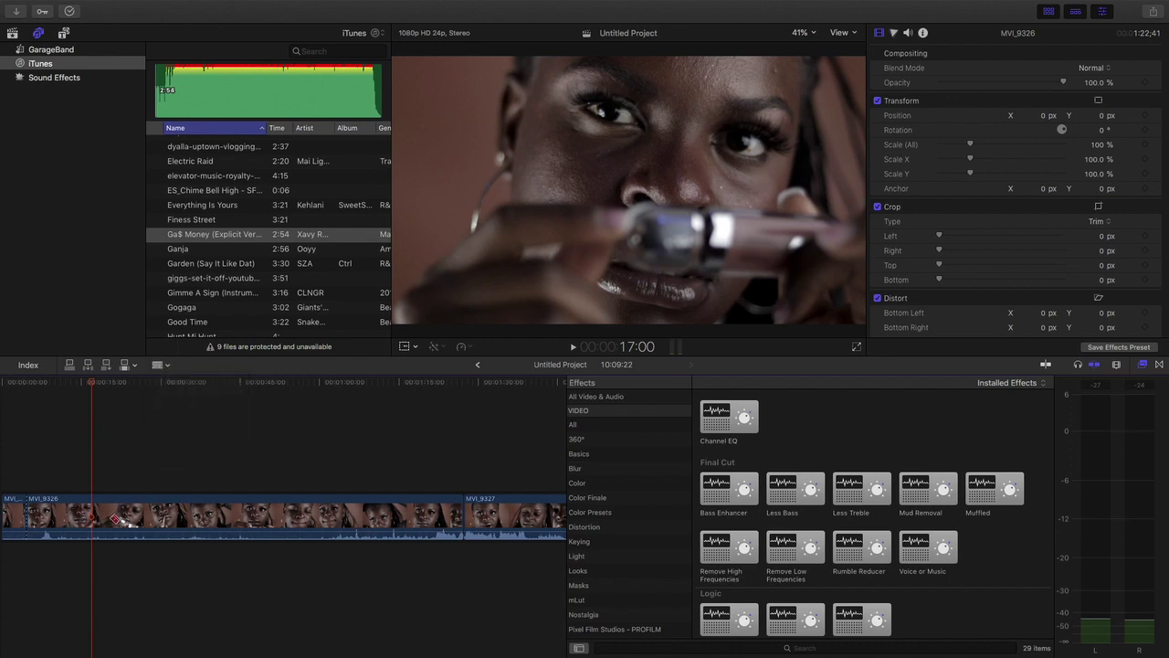
click(158, 365)
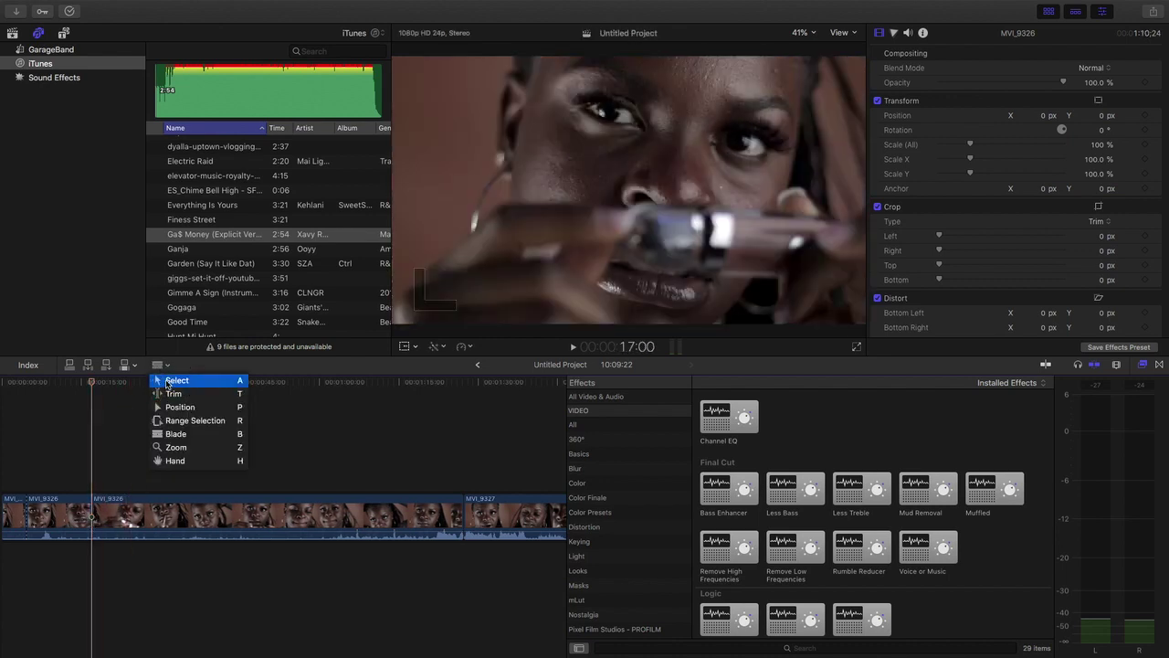
click(168, 381)
key(Delete)
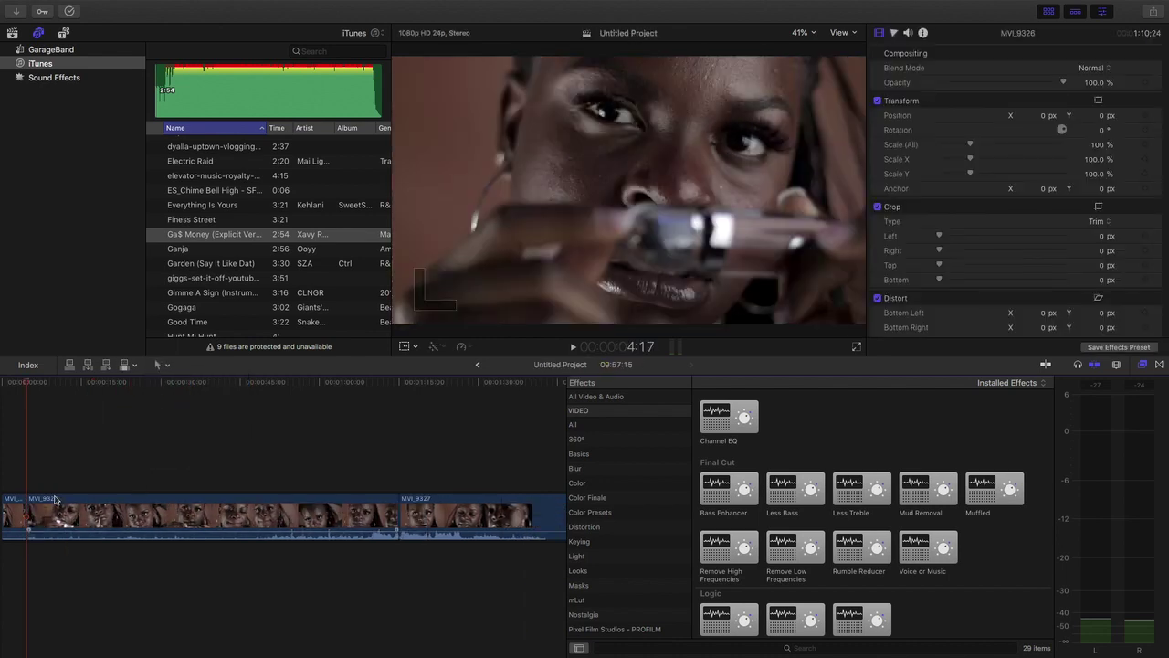
Cut MVI_9326 at 13:11 and about three seconds before it, and delete the section from 4:17 to the earlier cut.
key(space)
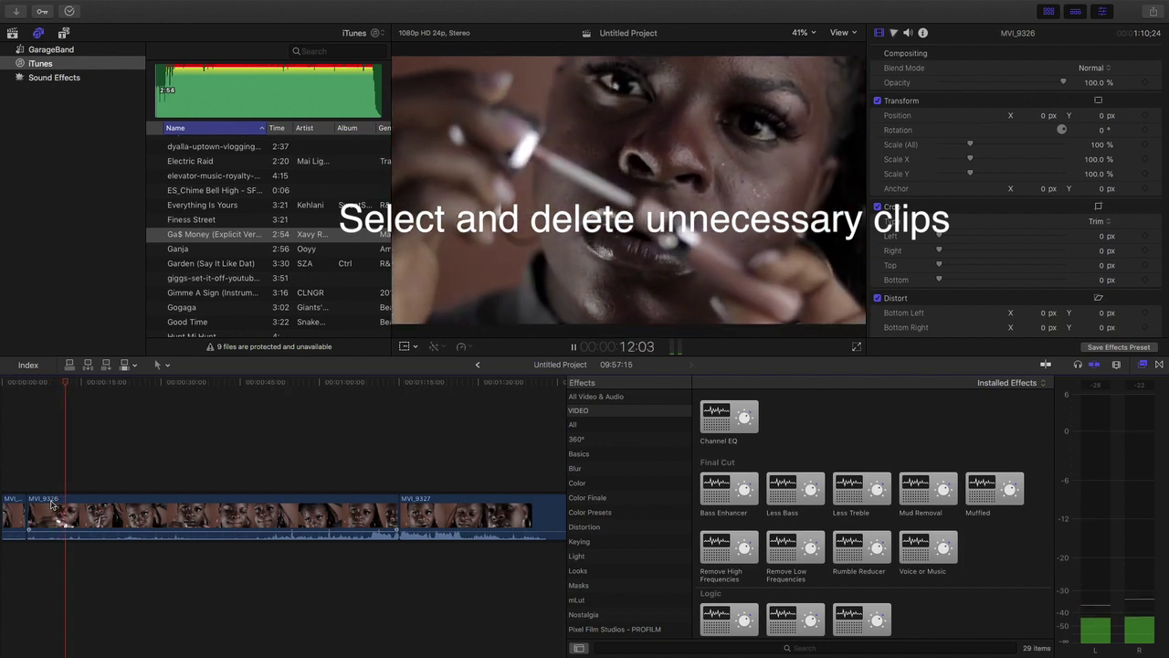
key(space)
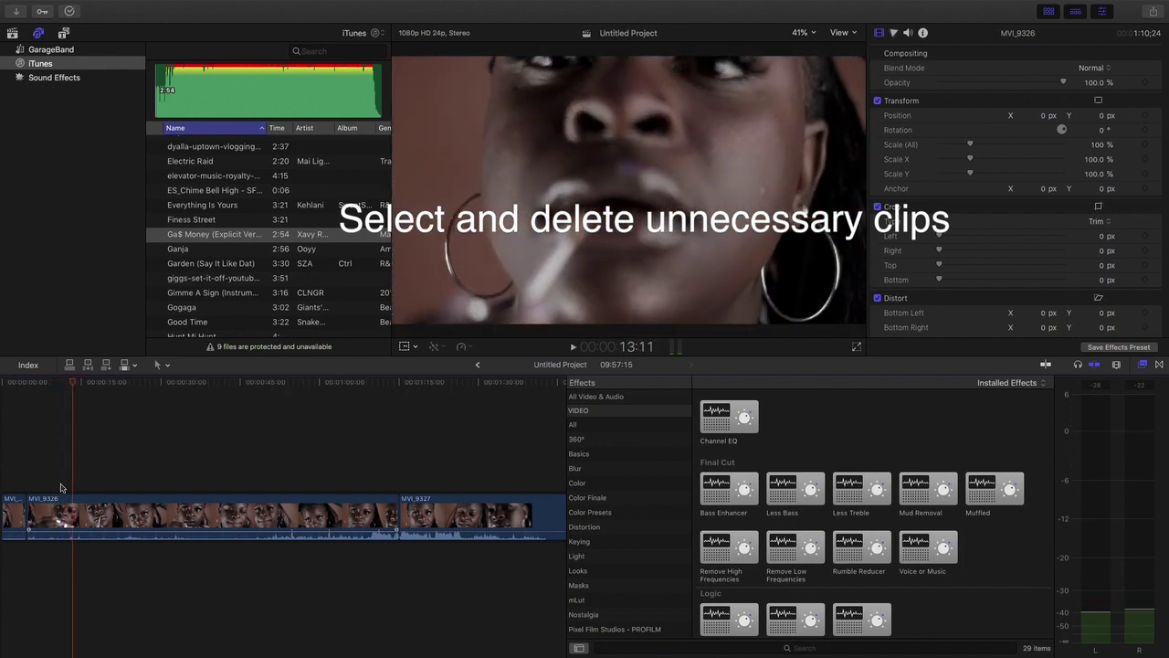
click(160, 364)
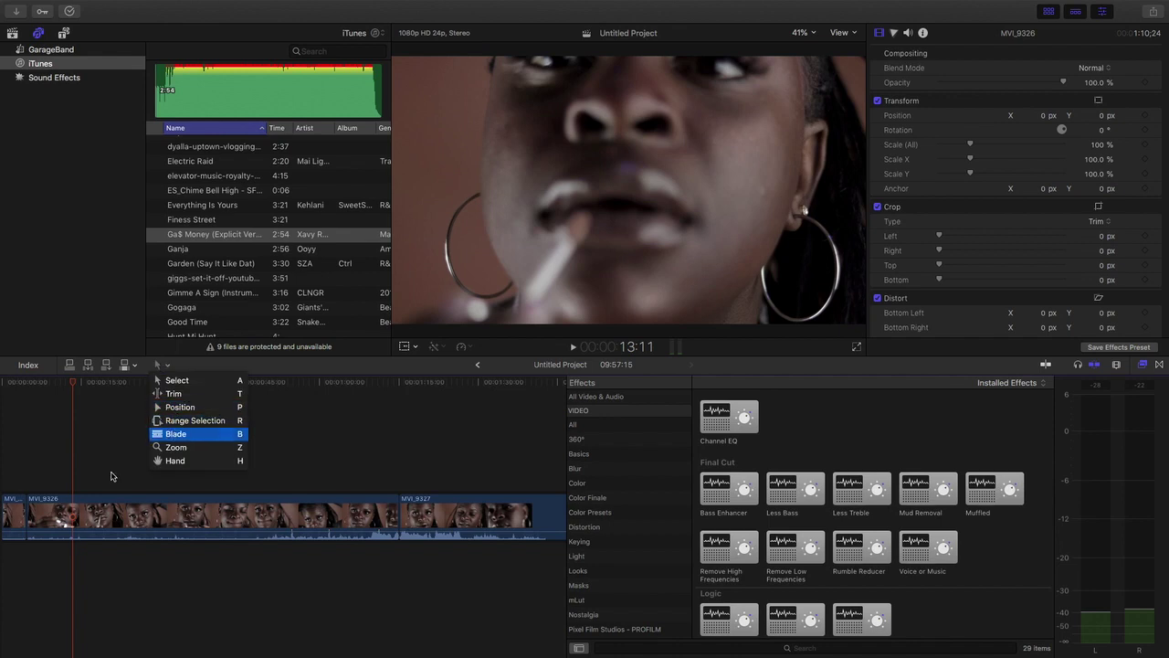
click(171, 433)
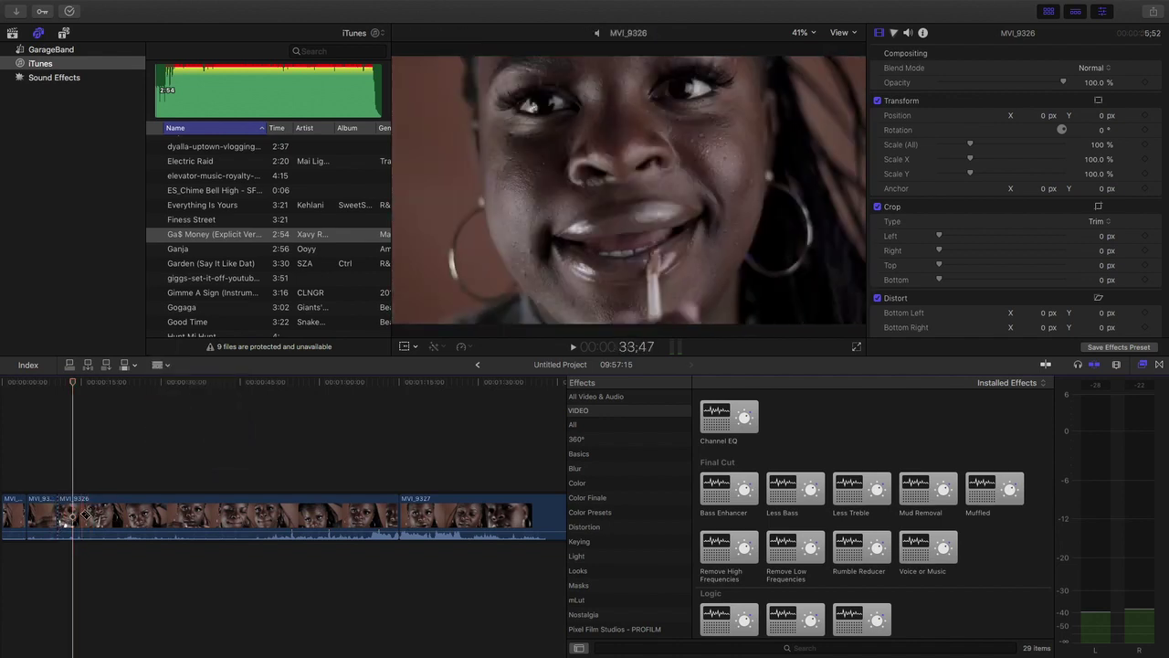
click(161, 365)
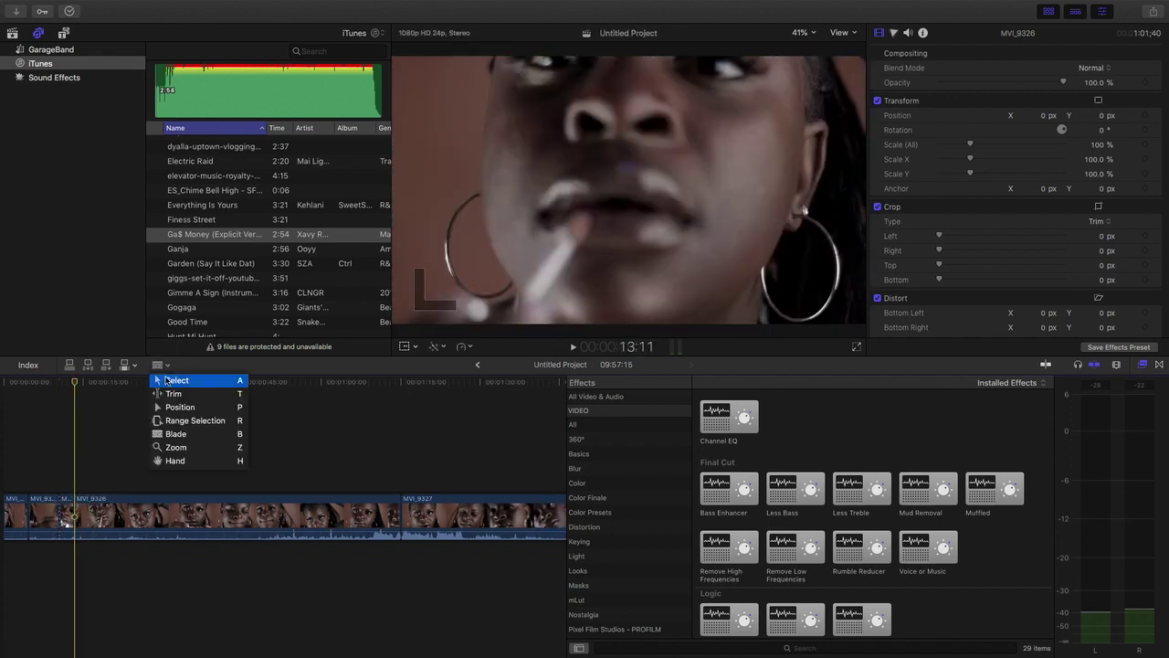
key(Delete)
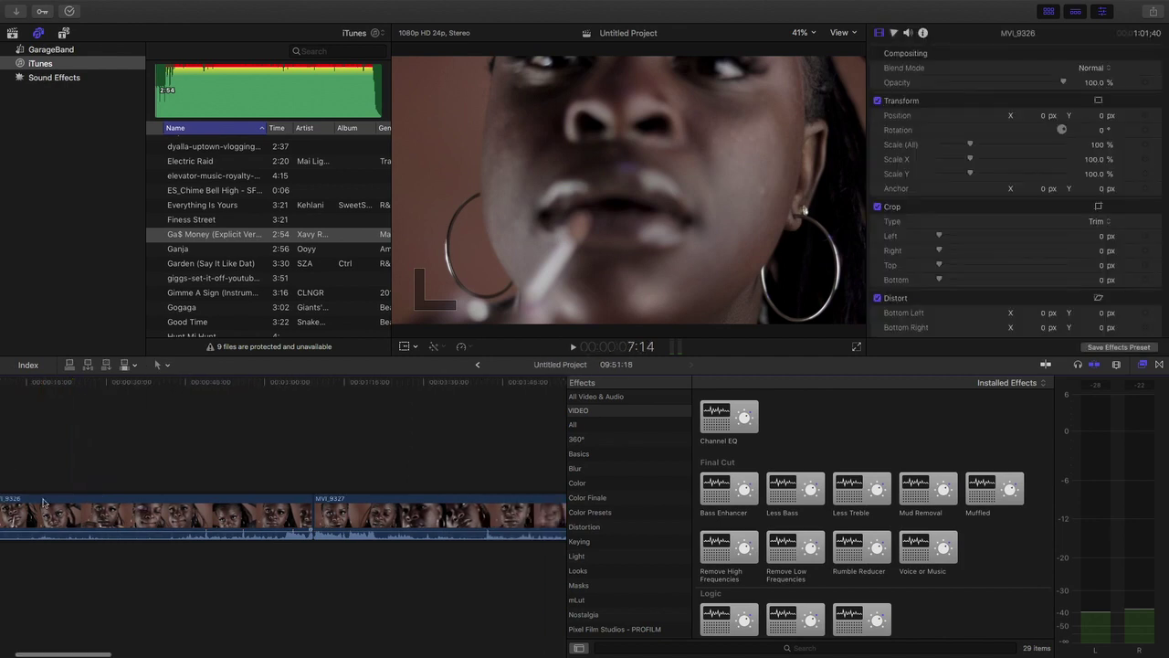
Play the edit from the start and delete the long leftover part of MVI_9326 just before MVI_9327.
scroll(135, 508, left, 2)
scroll(135, 509, right, 1)
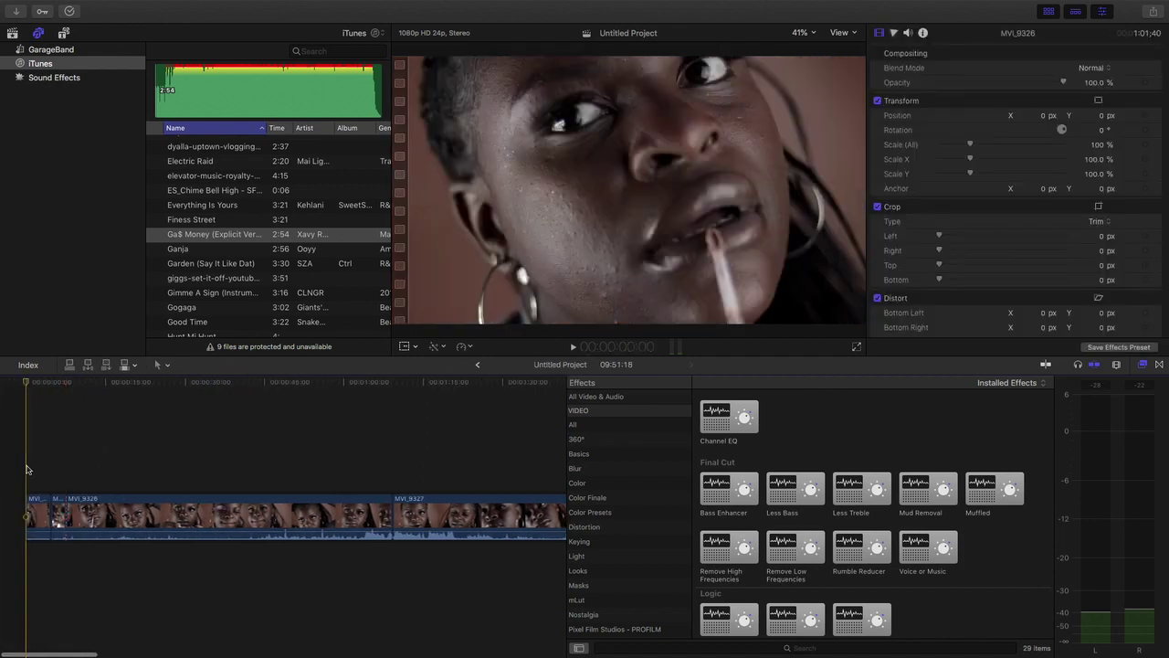
key(space)
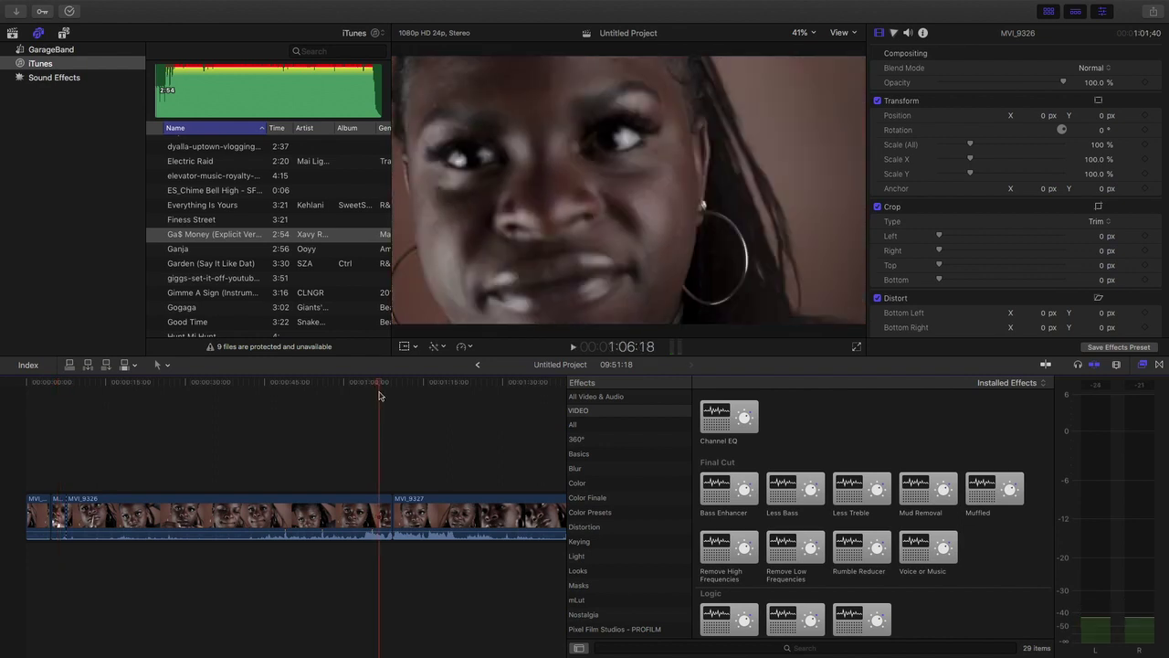
key(Delete)
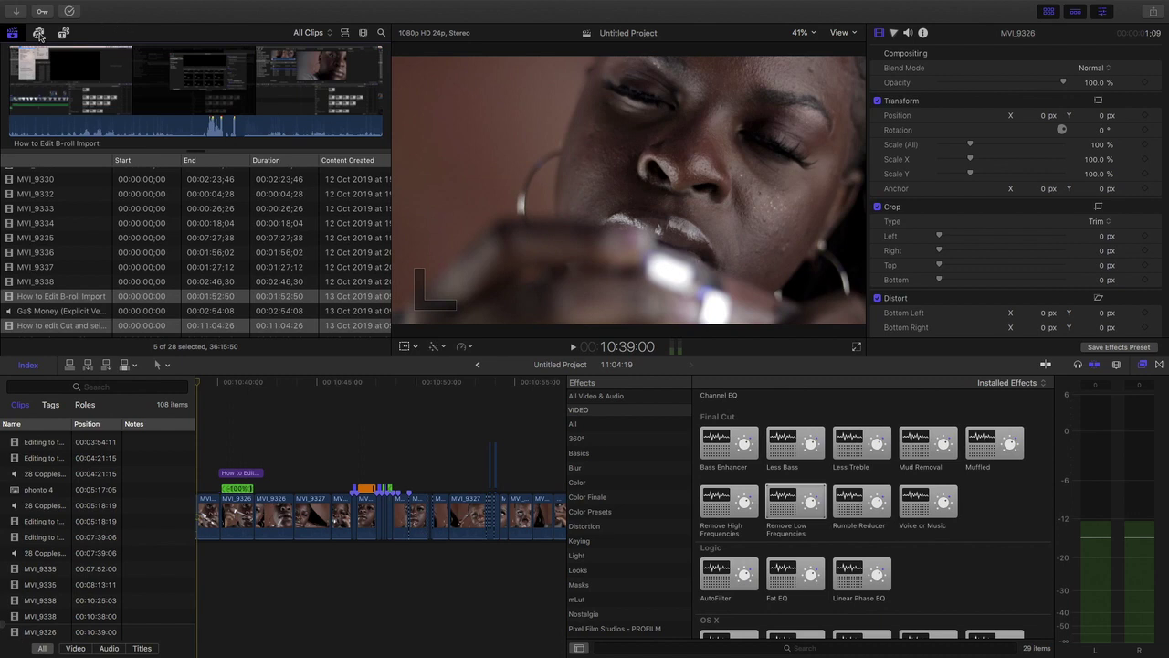
Add the song "Ga$ Money (Explicit Version)" from the iTunes library to the timeline beneath the video clips.
click(38, 33)
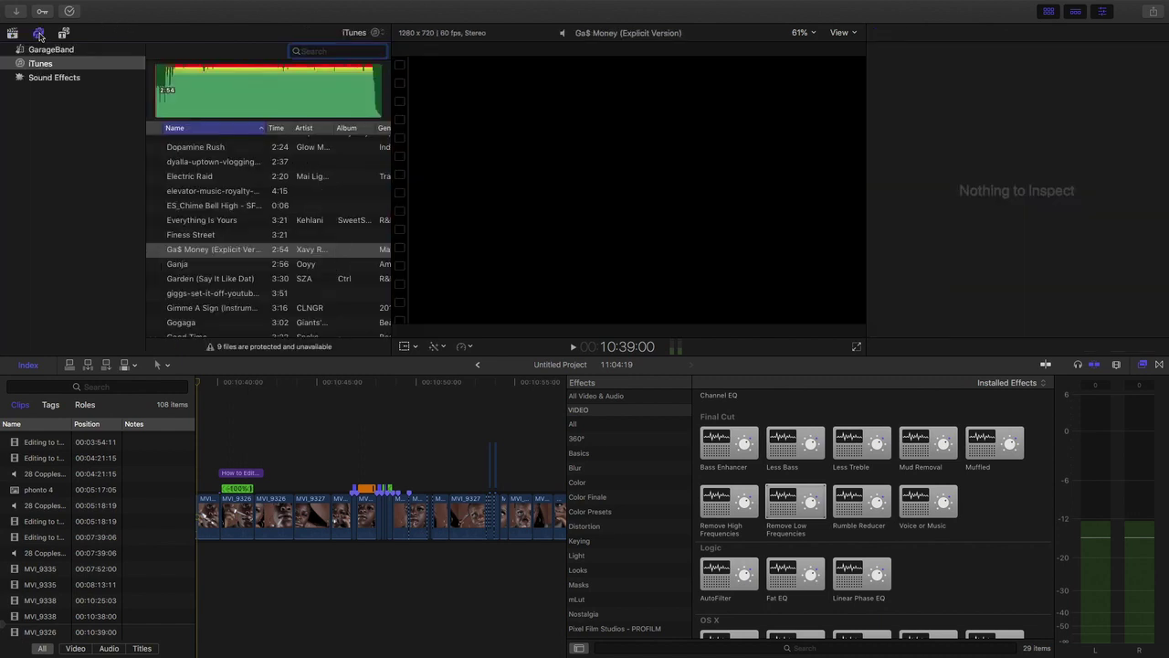
click(210, 253)
drag(287, 353, 243, 567)
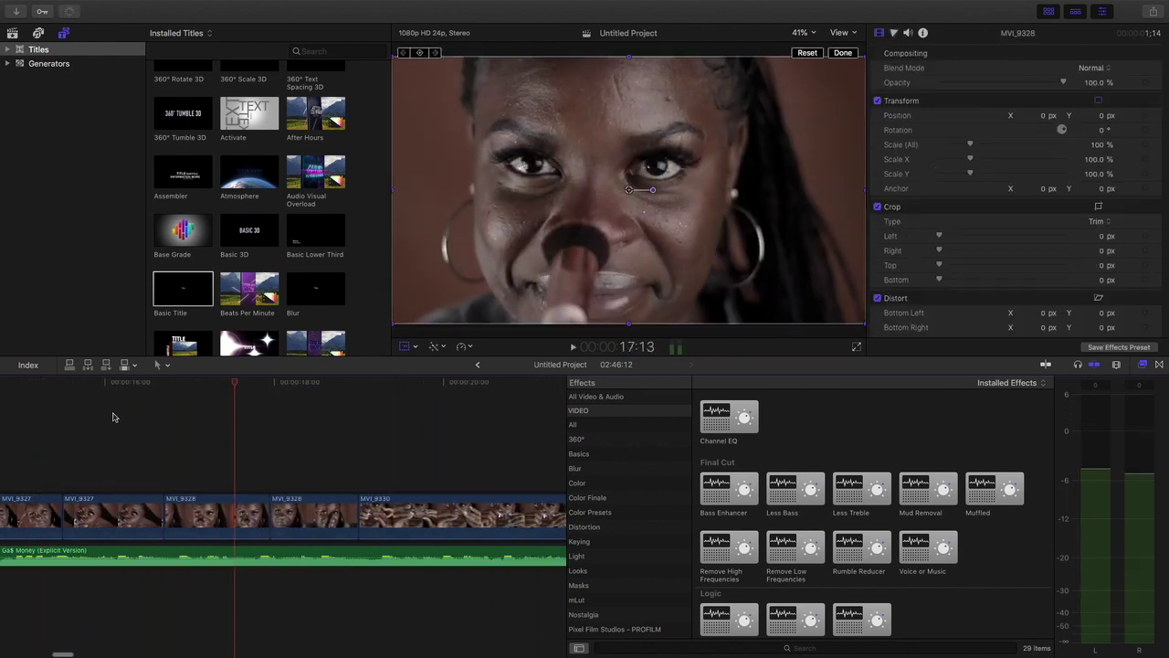
scroll(115, 412, left, 10)
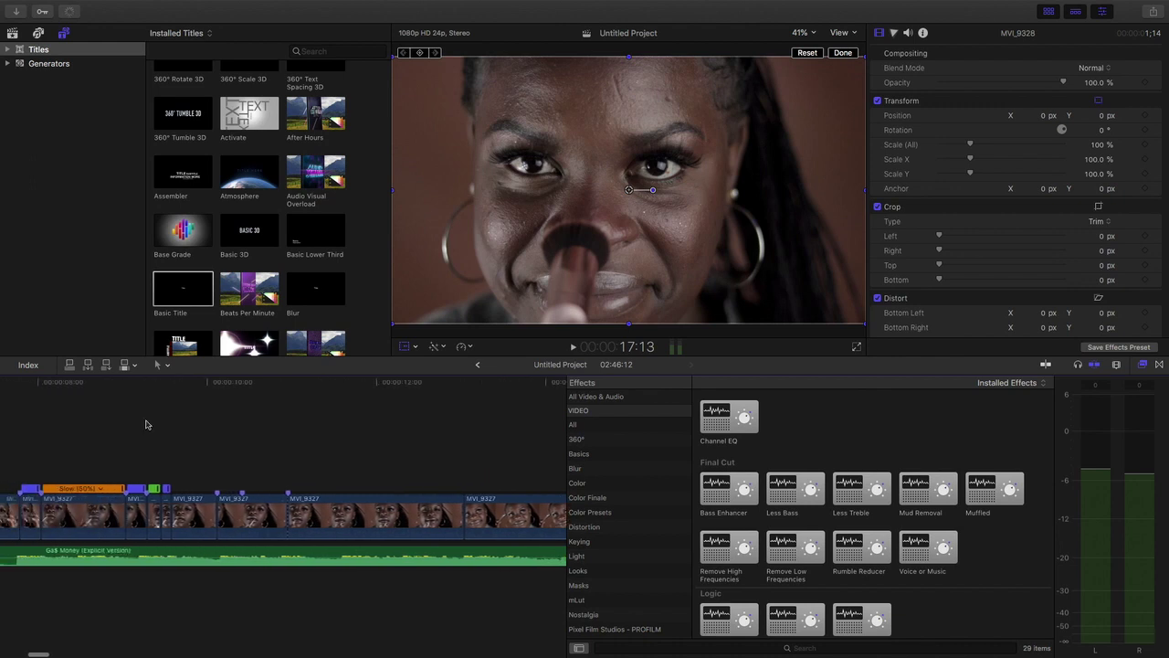
scroll(236, 439, right, 5)
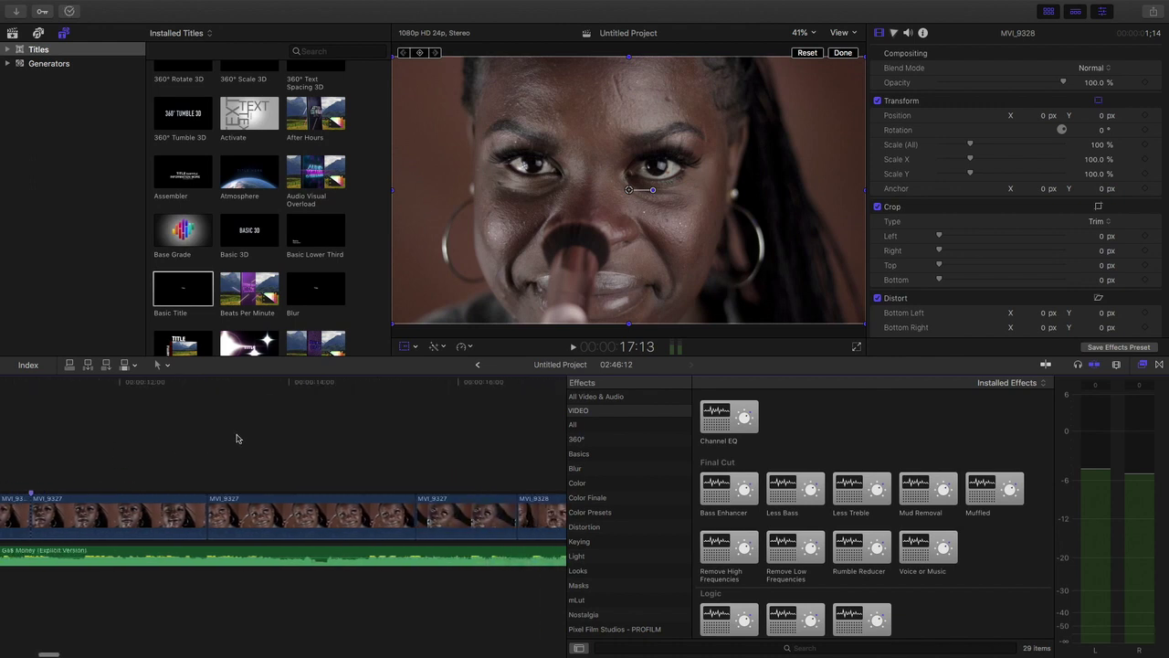
click(430, 441)
scroll(430, 441, right, 6)
scroll(430, 442, right, 3)
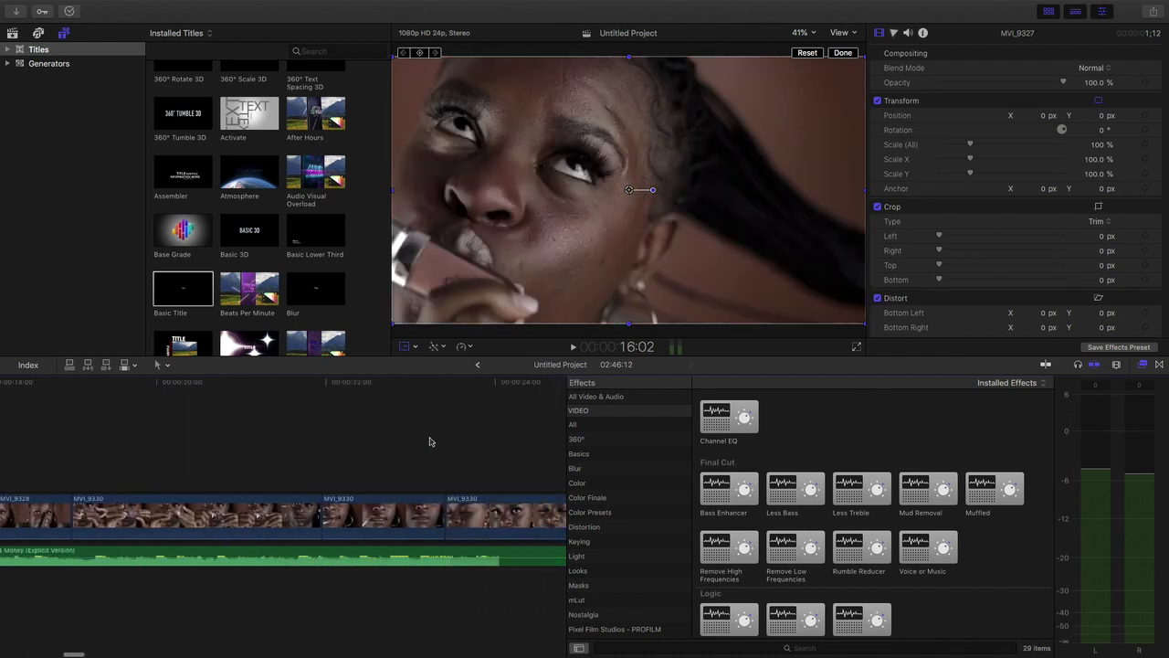
scroll(330, 467, left, 10)
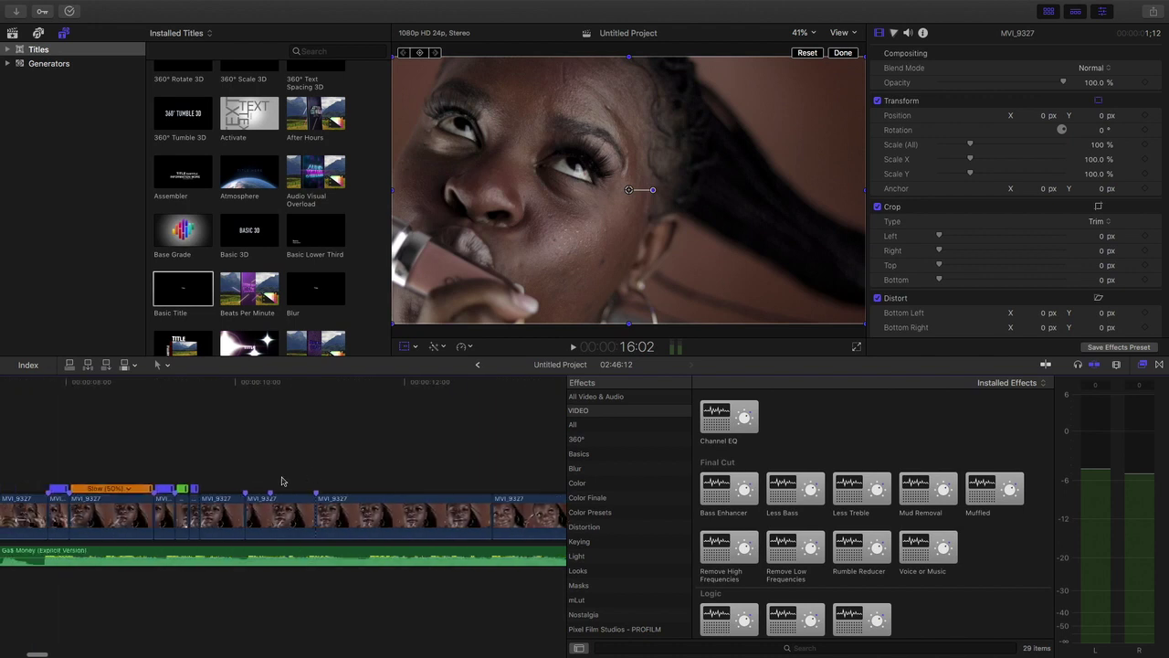
Play the edit from around the 13-second mark to about 15:19 to review the end of MVI_9327.
scroll(282, 481, left, 2)
scroll(203, 439, right, 5)
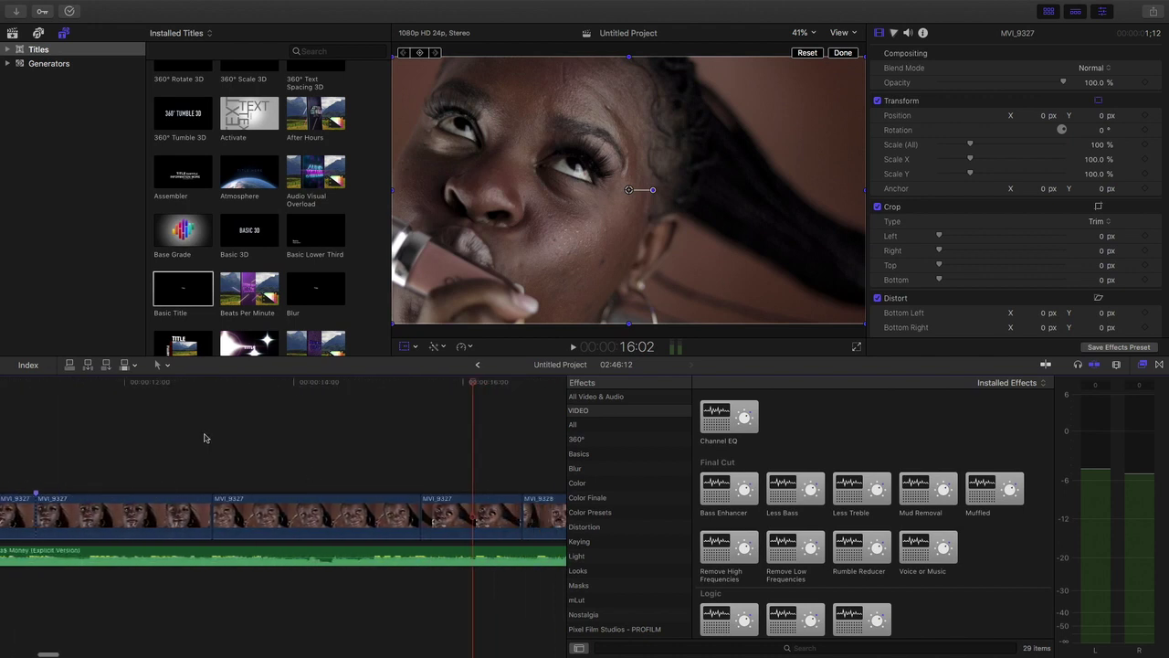
click(237, 436)
key(space)
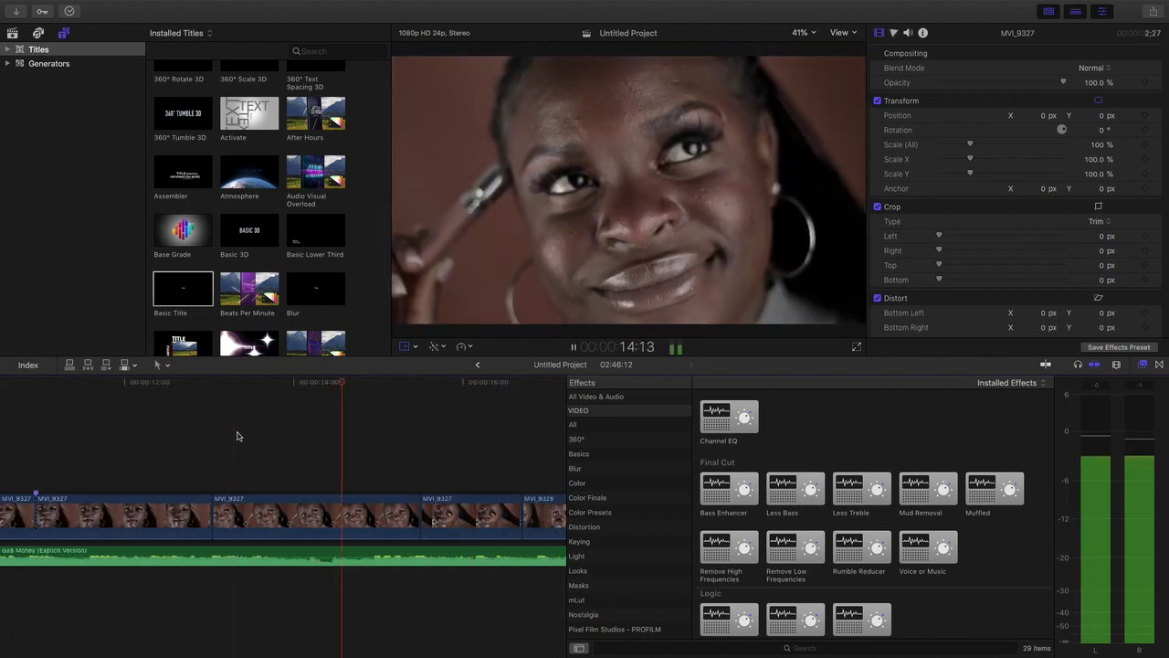
key(space)
key(shift+t)
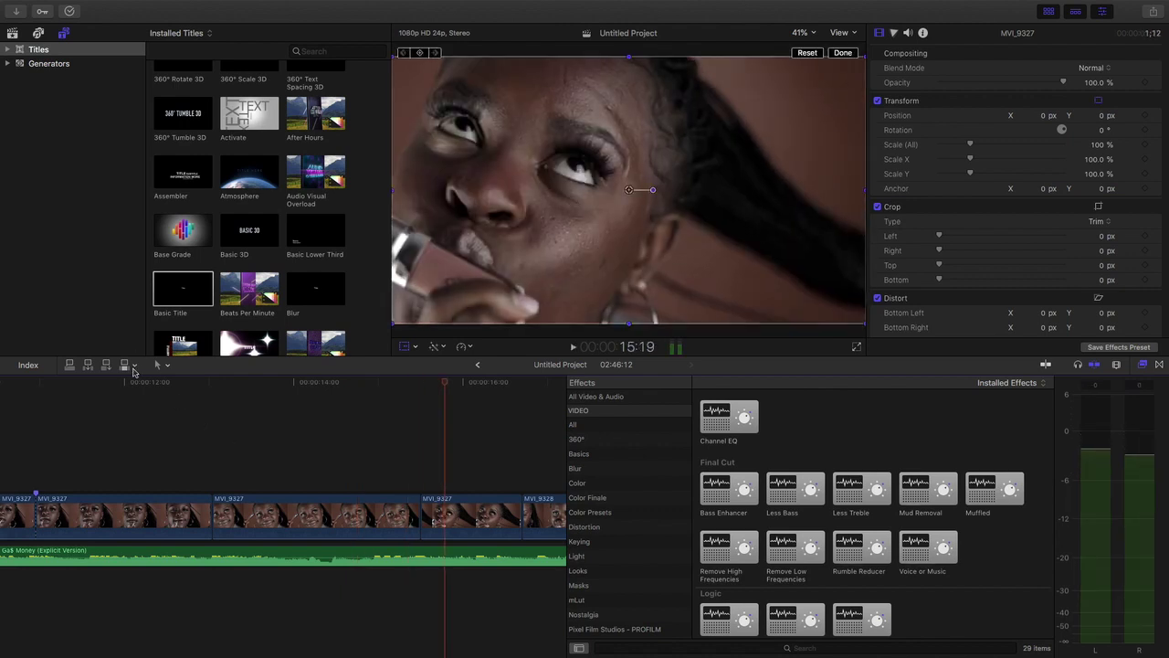
Cut the last part of the long MVI_9327 clip, from about 14:22 to its end, into several very short pieces.
key(b)
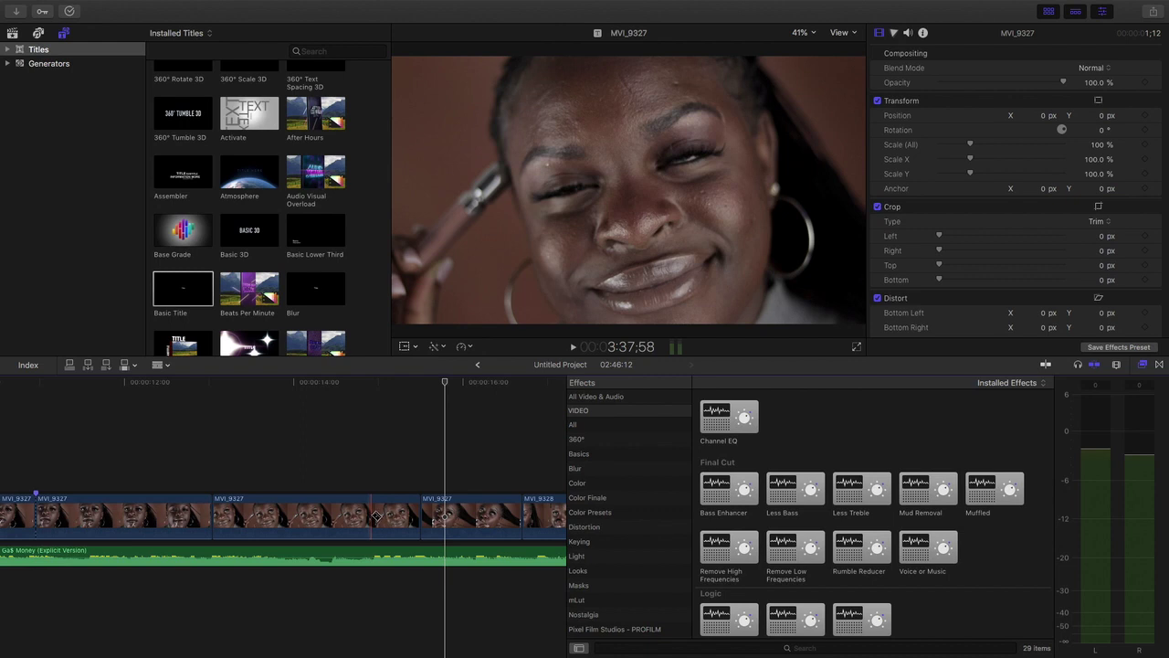
click(377, 514)
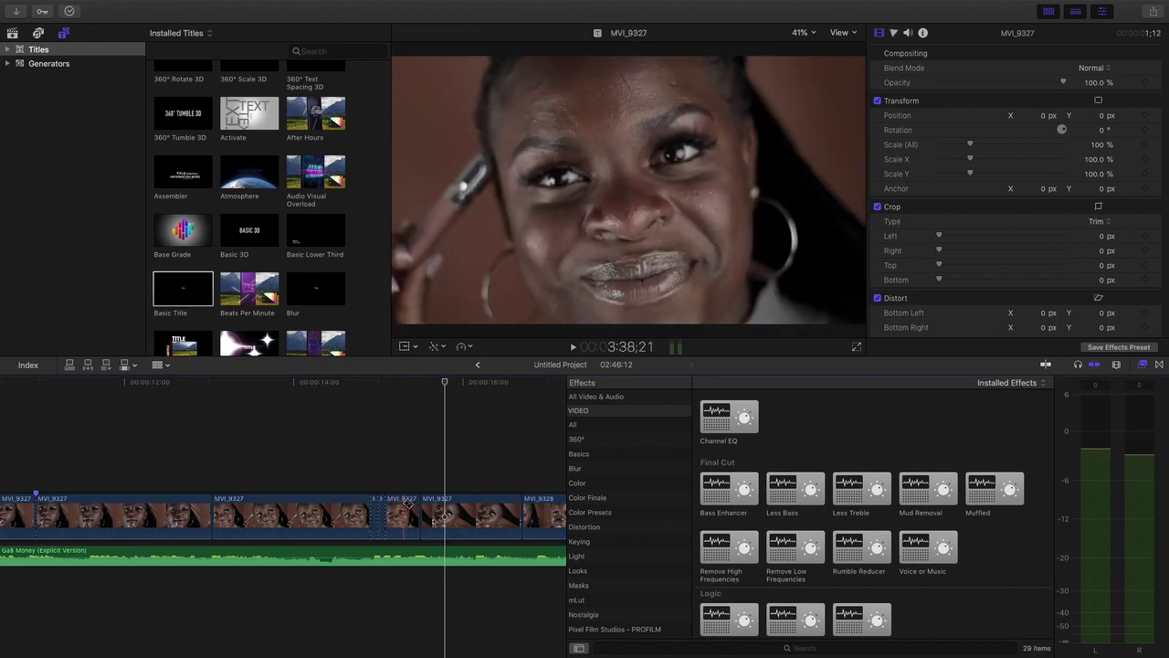
key(Up)
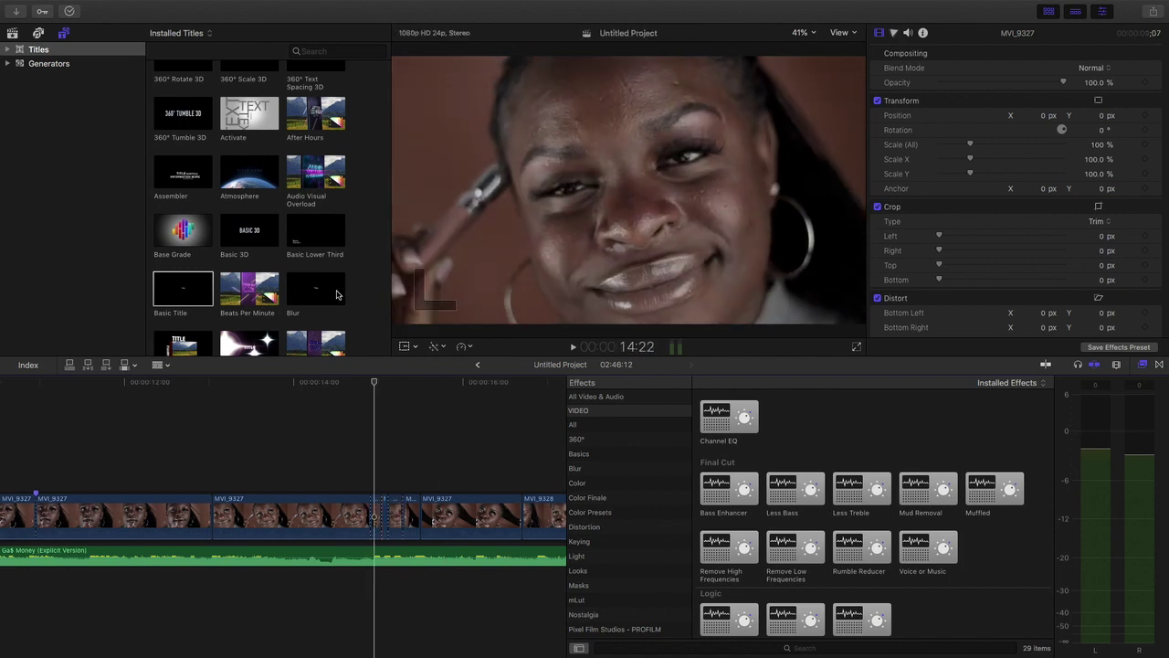
click(168, 364)
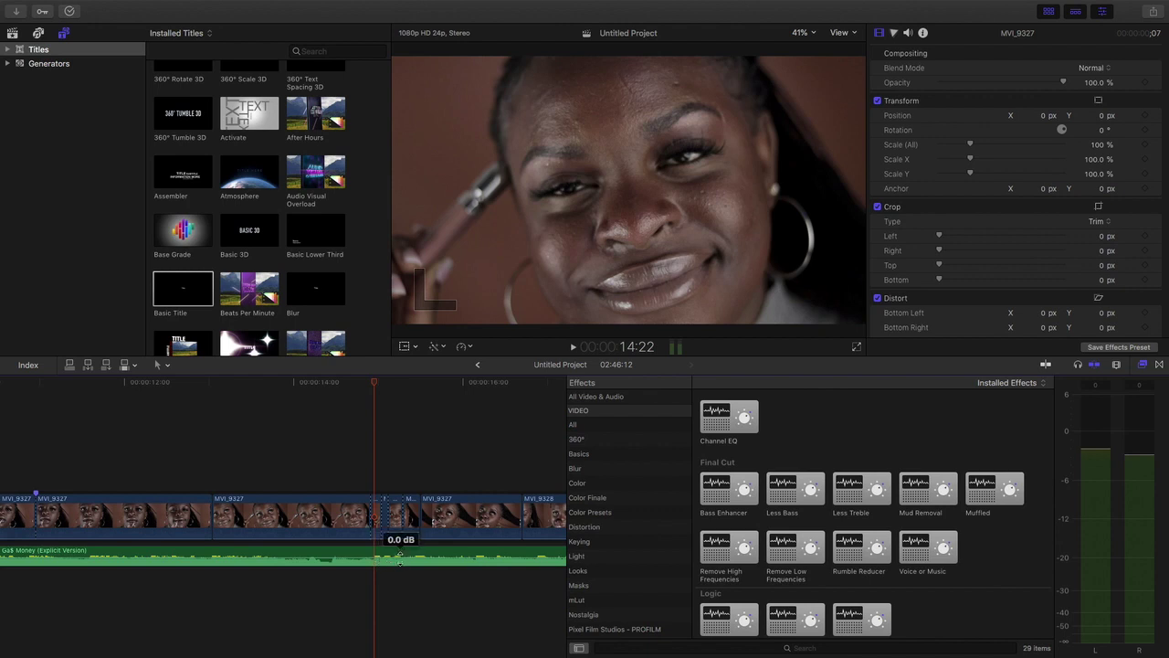
Play back the new short MVI_9327 cuts from 14:14 to 15:17.
click(359, 419)
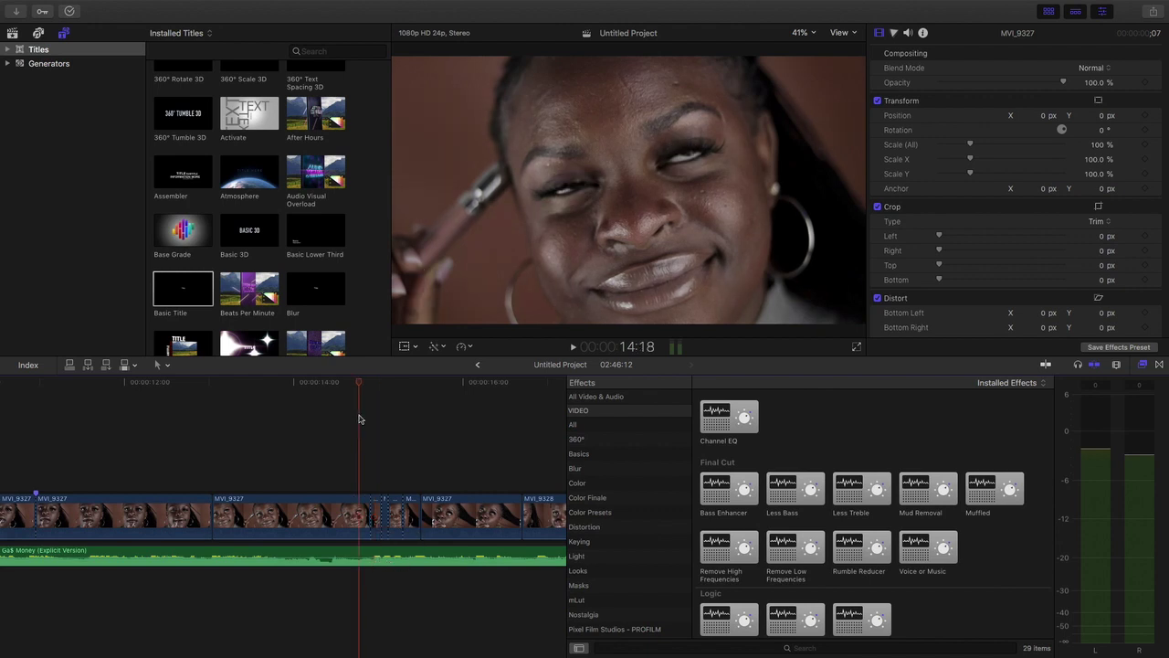
click(346, 460)
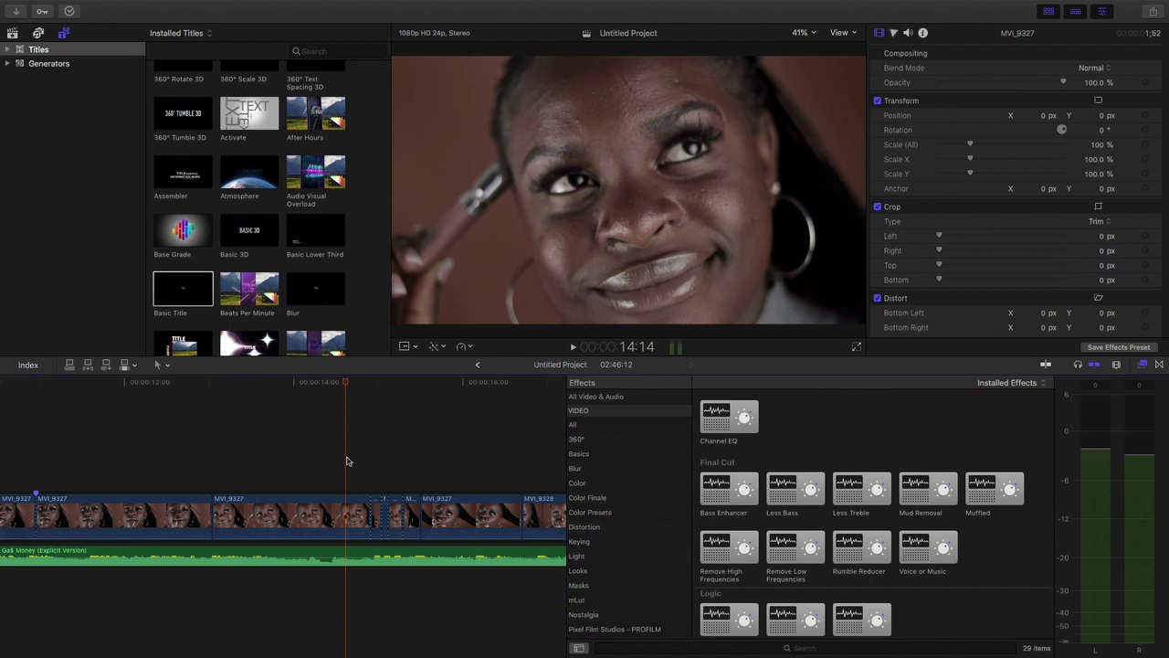
key(space)
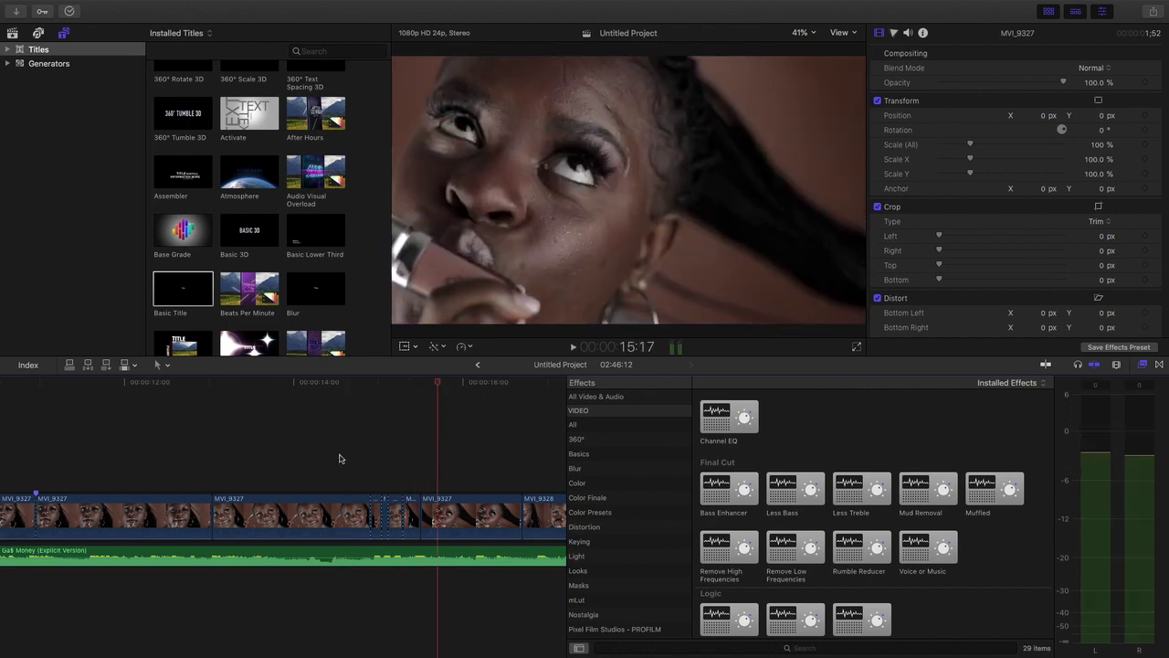
Place a short MVI_9327 clip above the short cuts and cut it into four pieces.
scroll(346, 461, left, 2)
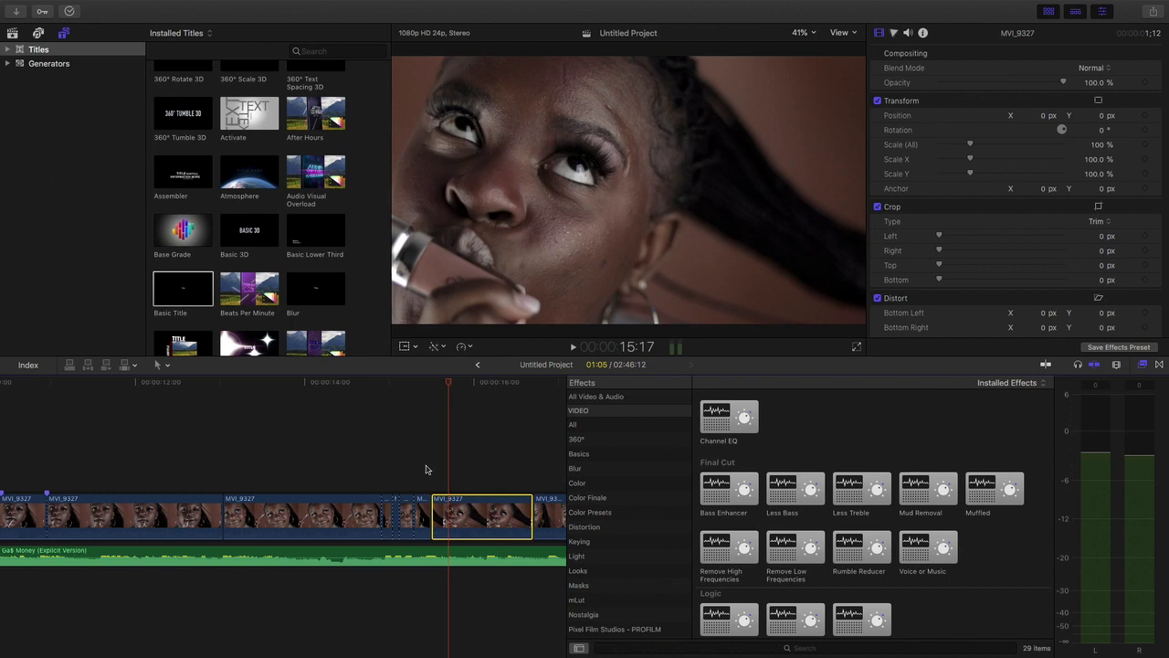
click(425, 469)
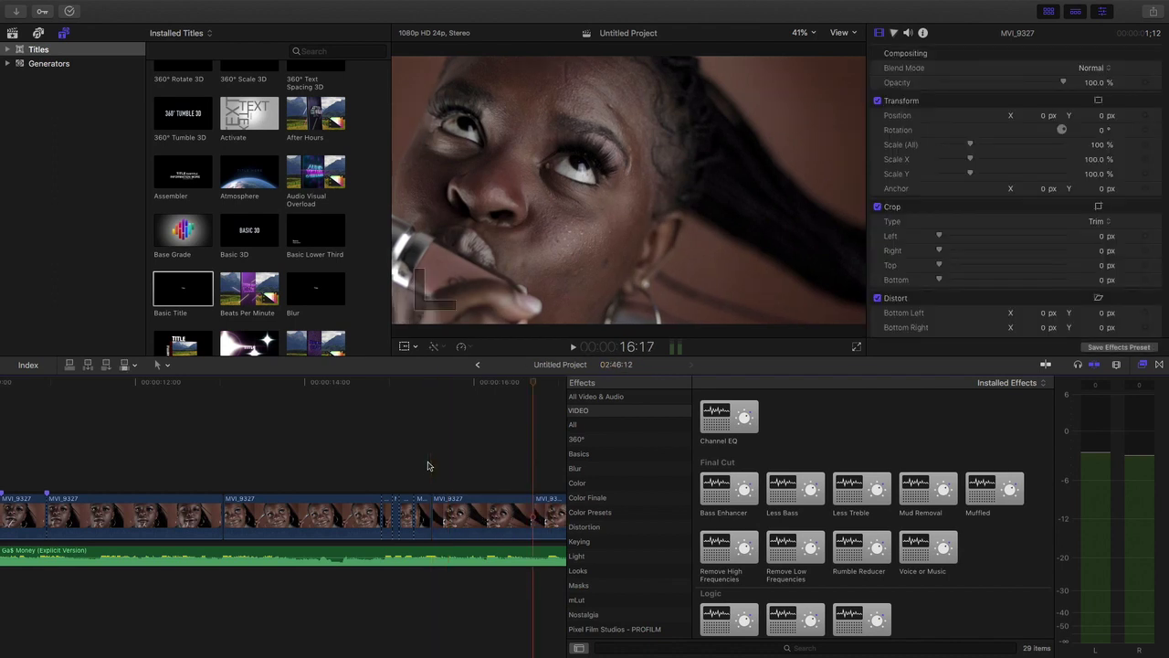
drag(429, 516, 427, 475)
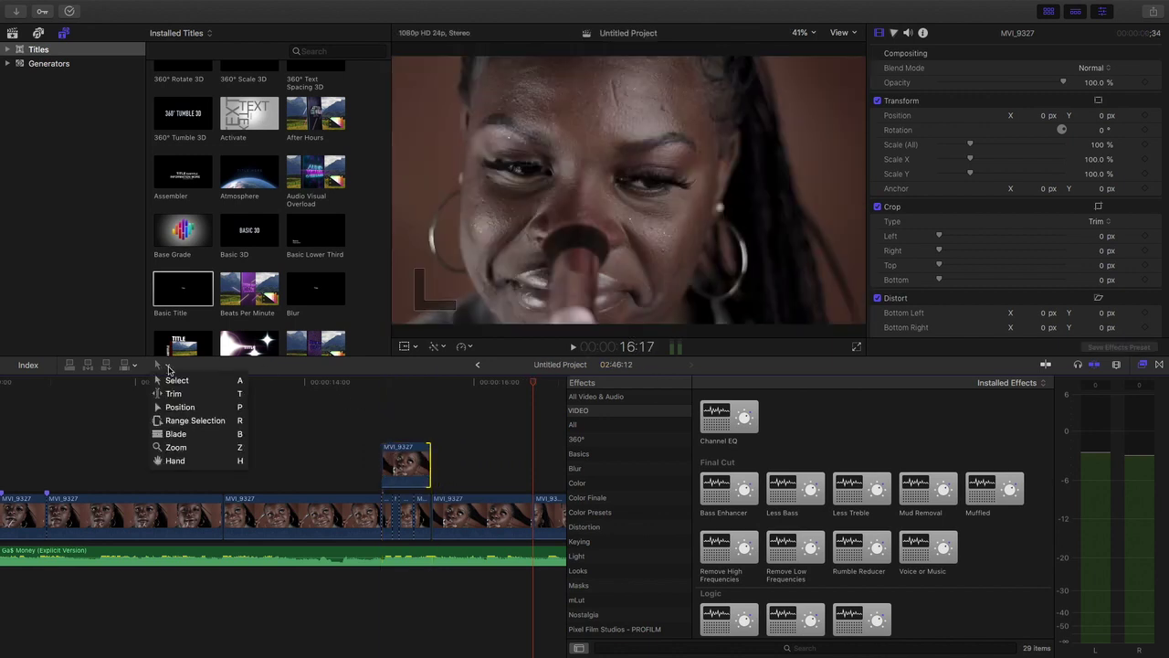
click(361, 456)
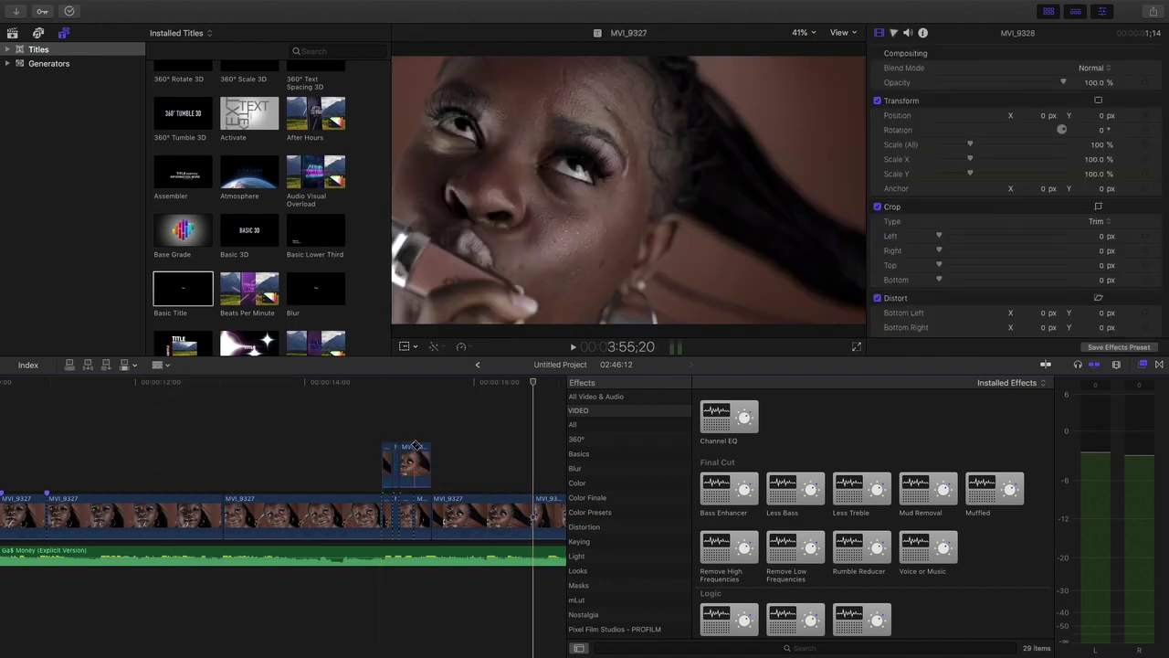
click(159, 364)
click(174, 382)
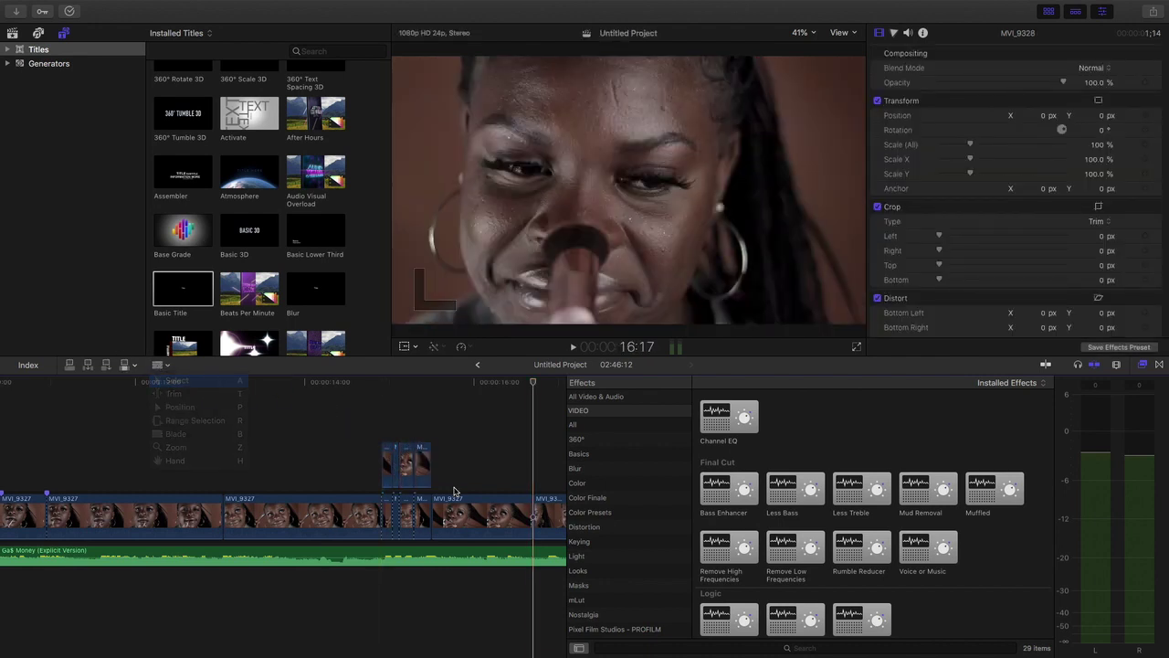
Try deleting the third piece of the connected clip above the short cuts, and undo the deletion.
click(422, 464)
click(408, 459)
key(Delete)
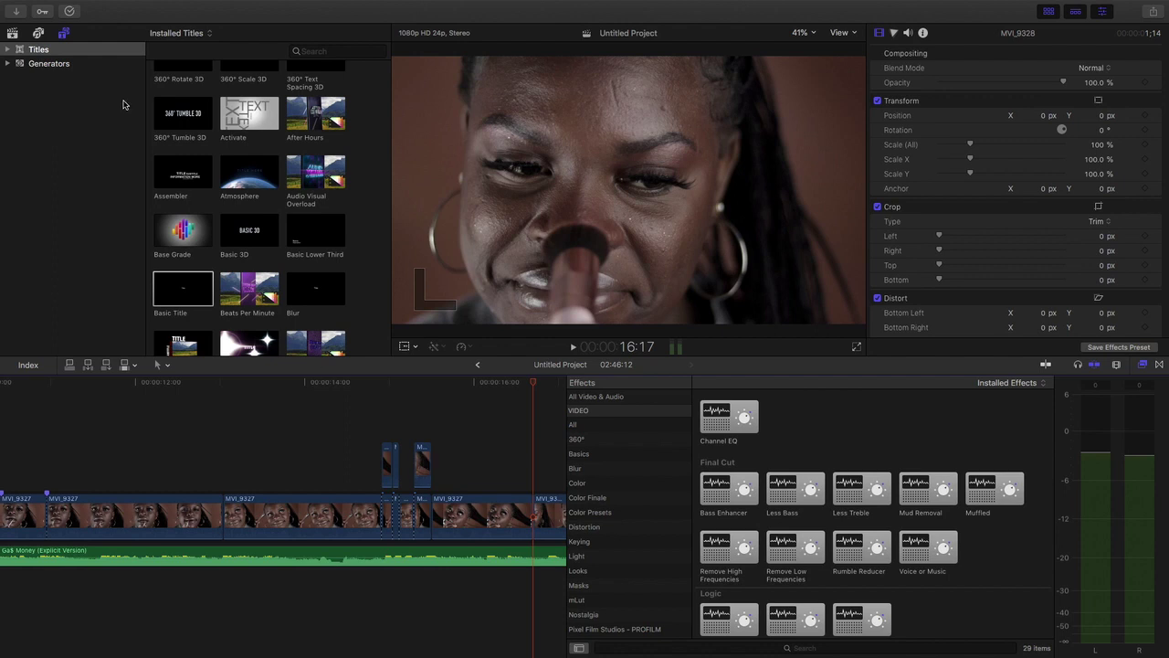
click(136, 10)
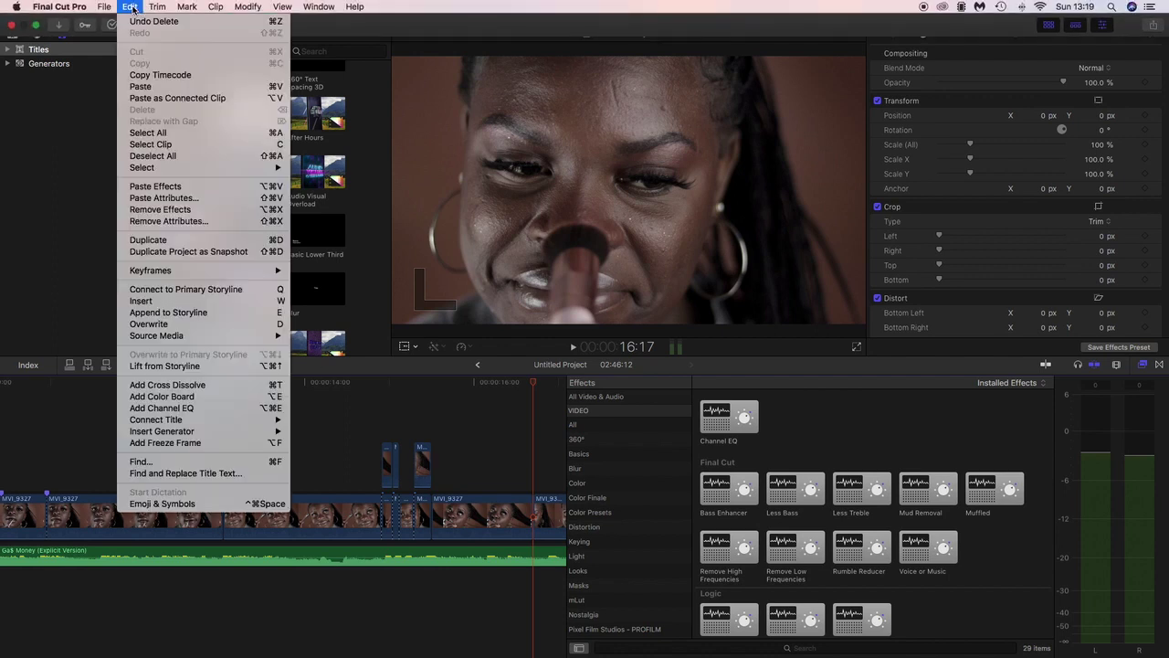
click(173, 20)
Delete the second and last pieces of the connected clip above the short cuts and play back the section.
click(411, 478)
click(388, 466)
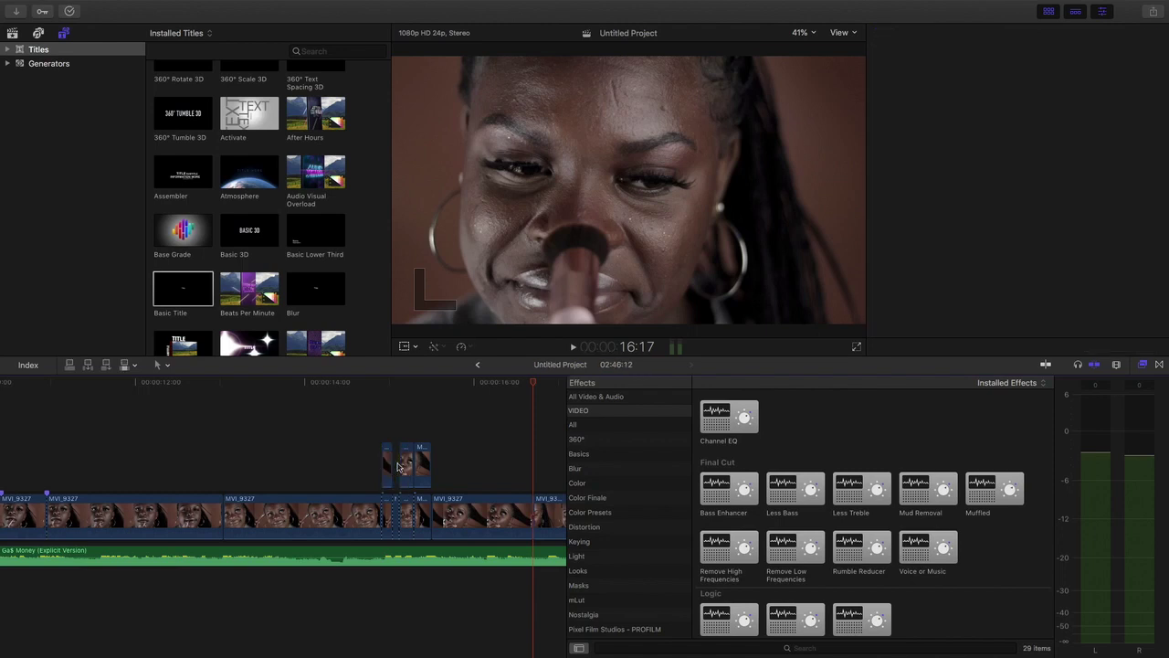
click(425, 462)
key(Delete)
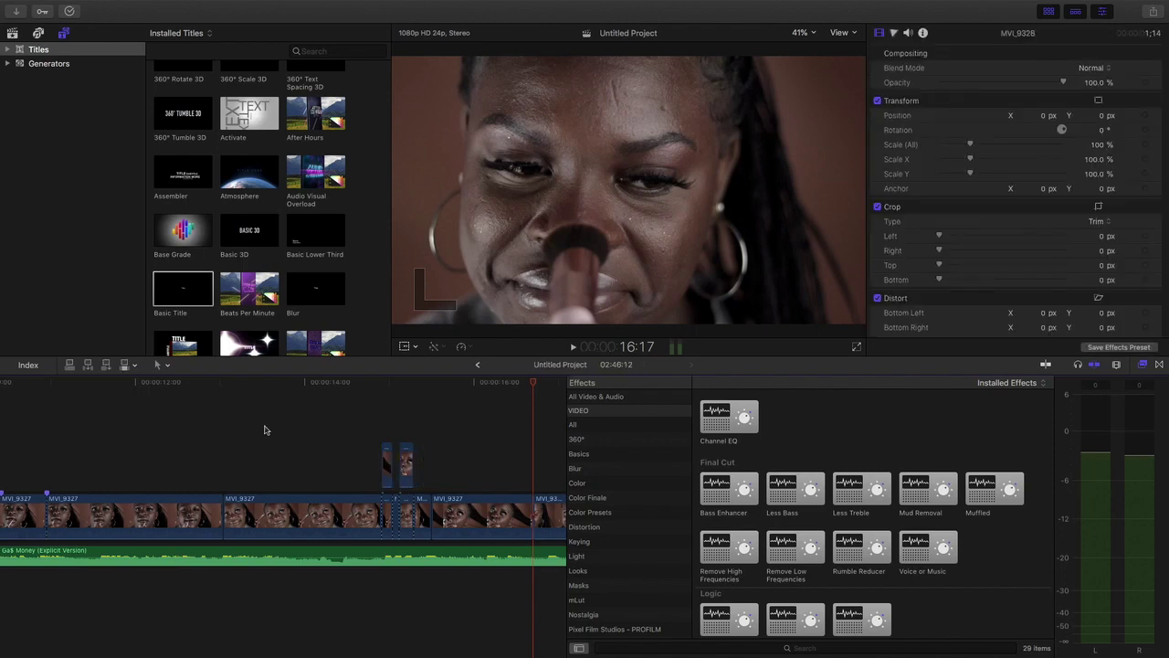
click(262, 430)
key(space)
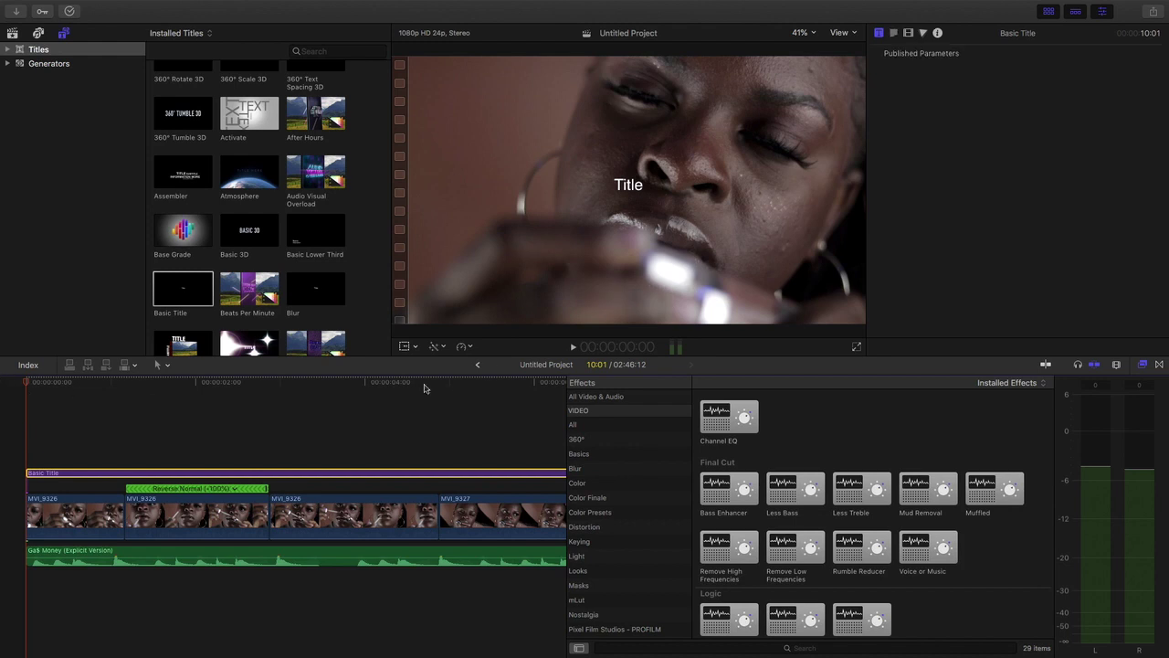
Cut the Basic Title at the start of the timeline at about 2:07 and delete the part after the cut.
click(158, 368)
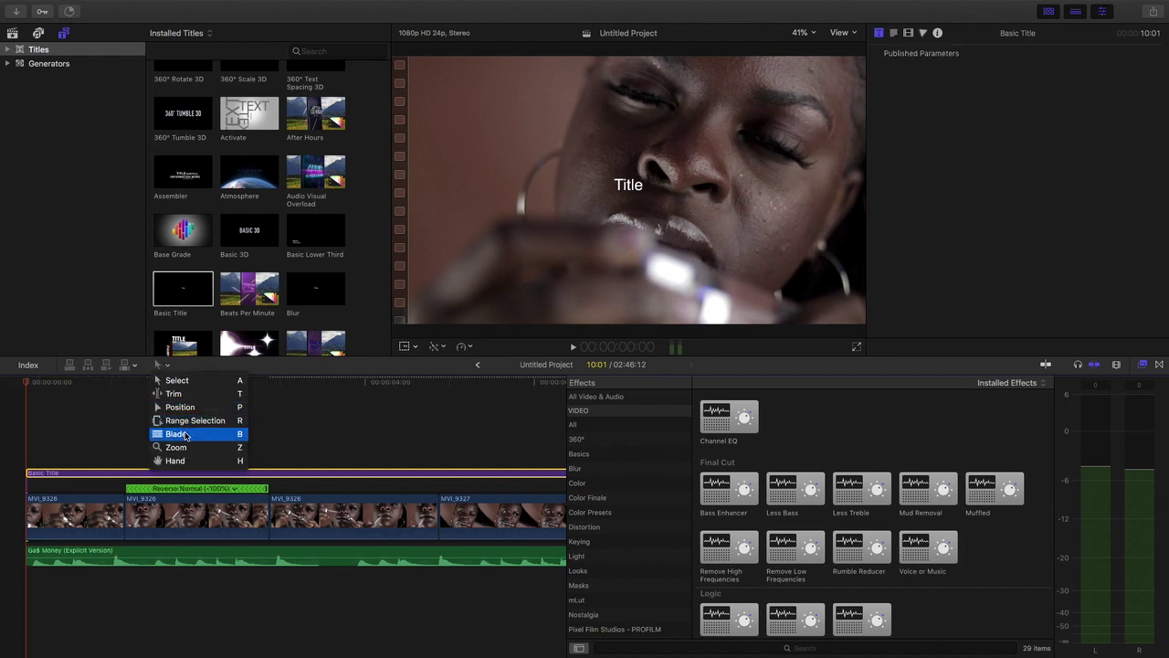
click(185, 433)
click(223, 473)
click(158, 365)
key(a)
click(257, 473)
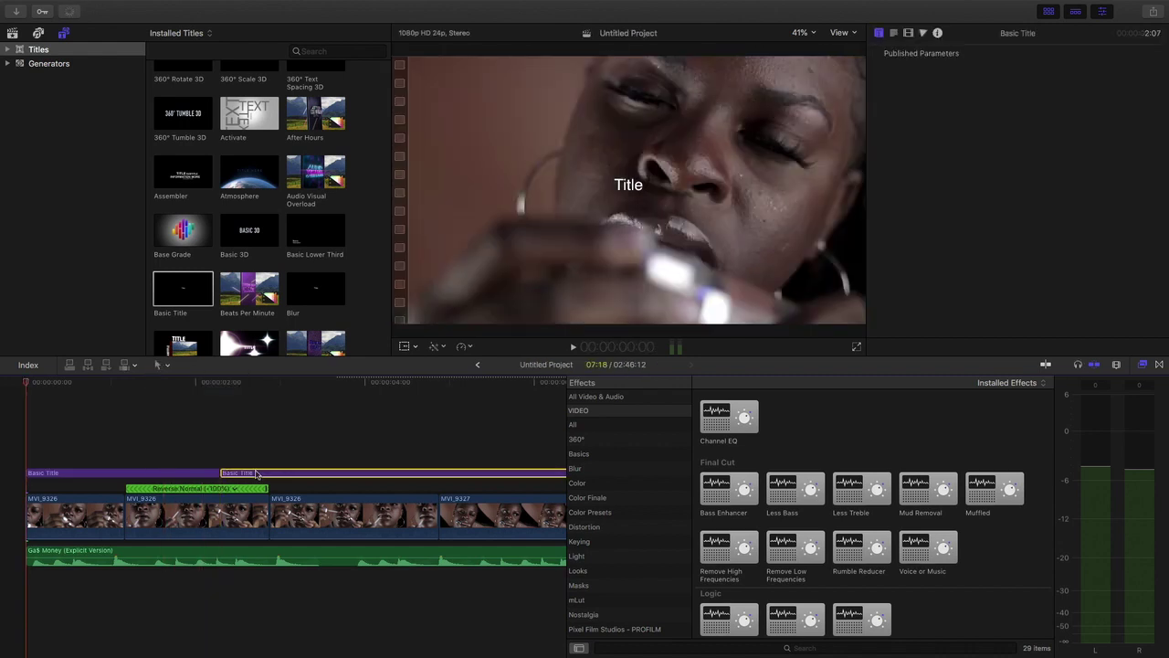
key(Delete)
Replace the placeholder text of the remaining Basic Title with "How to Edit Your B-roll".
click(198, 473)
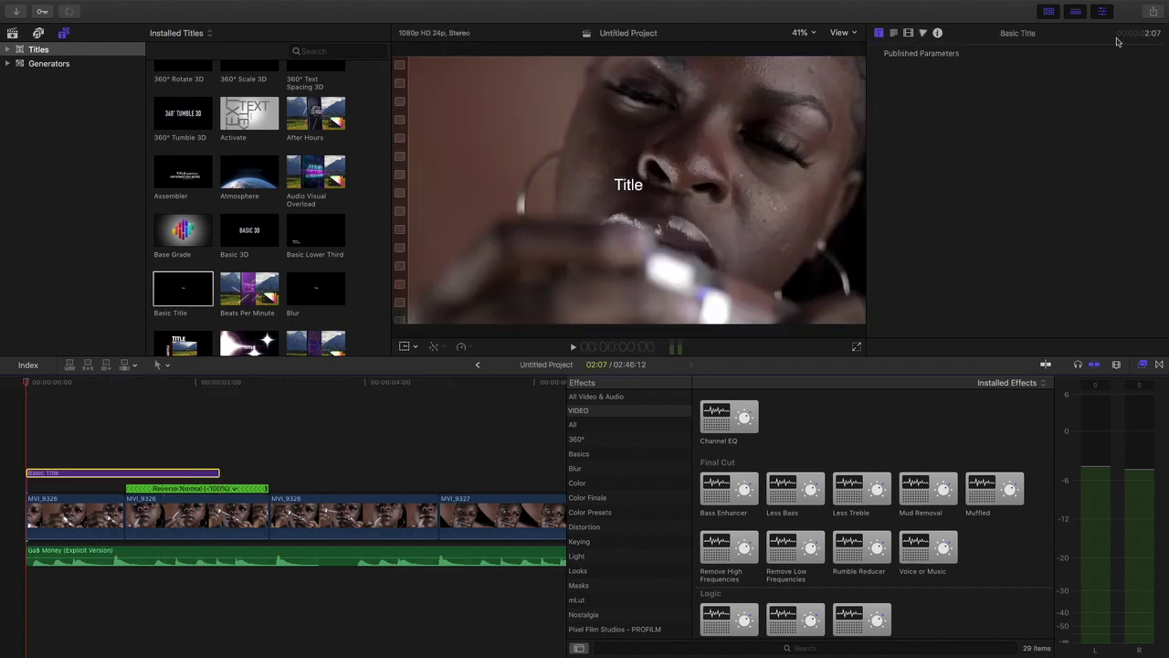
double_click(629, 200)
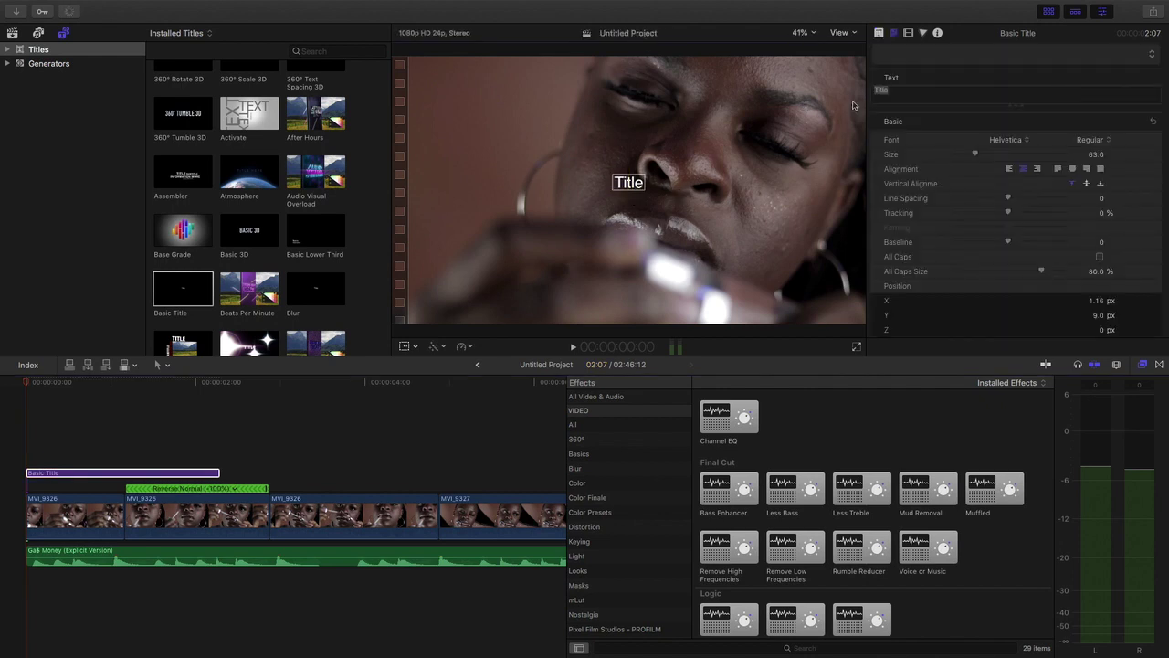
text(How TO)
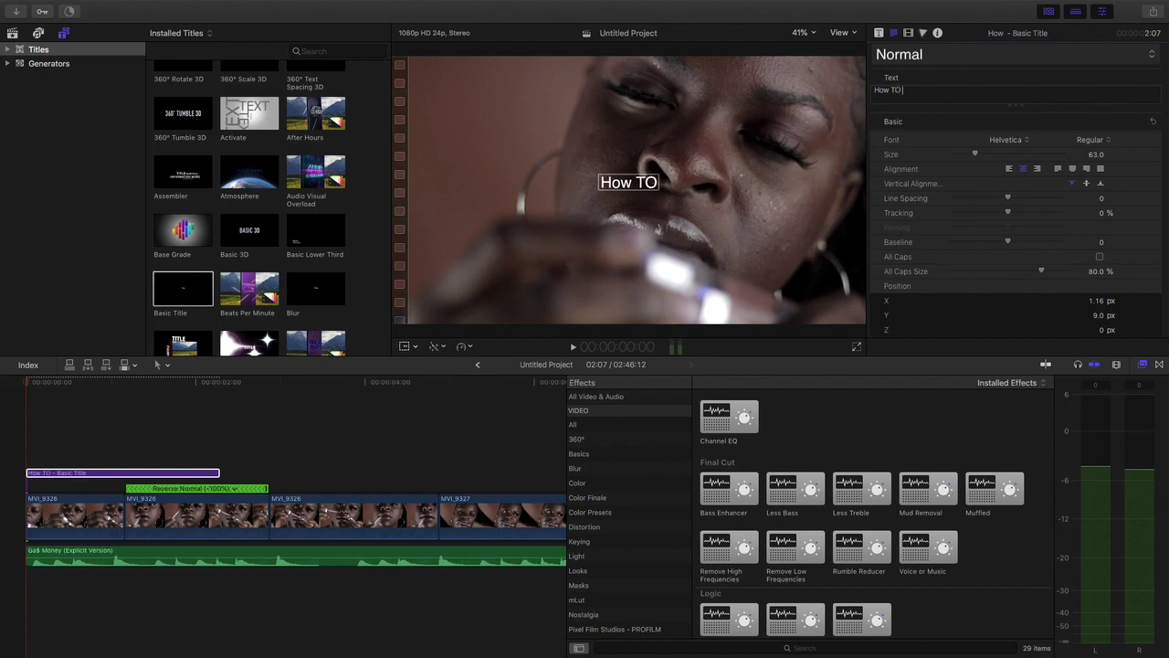
key(BackSpace)
key(BackSpace)
text(to Edi)
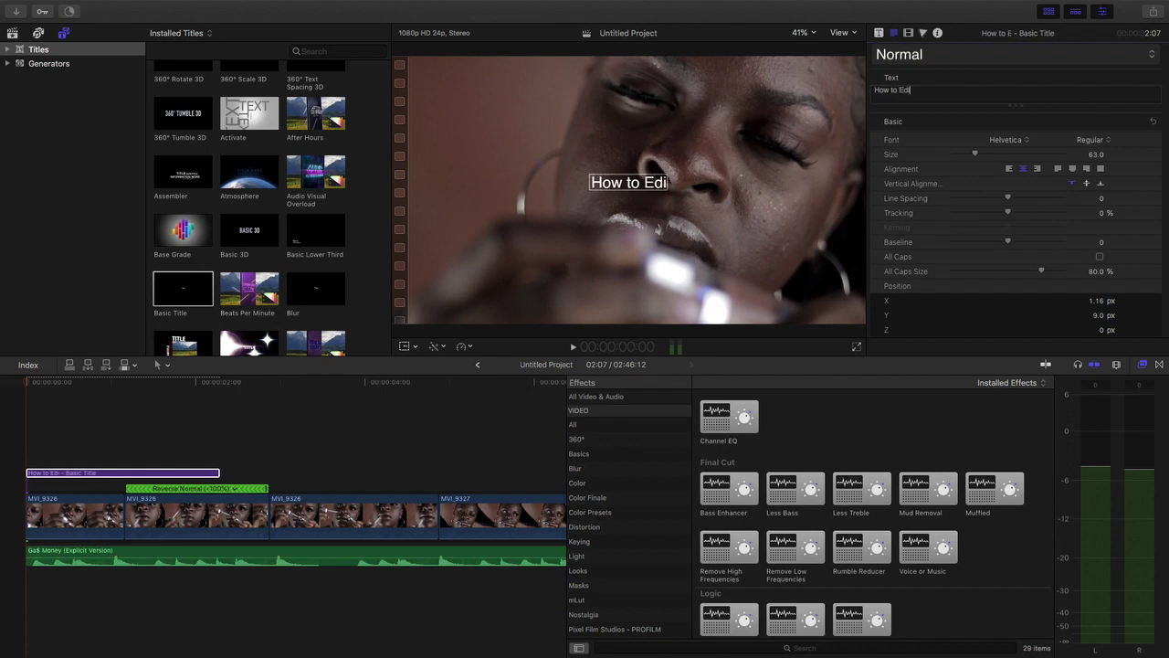
text(t You)
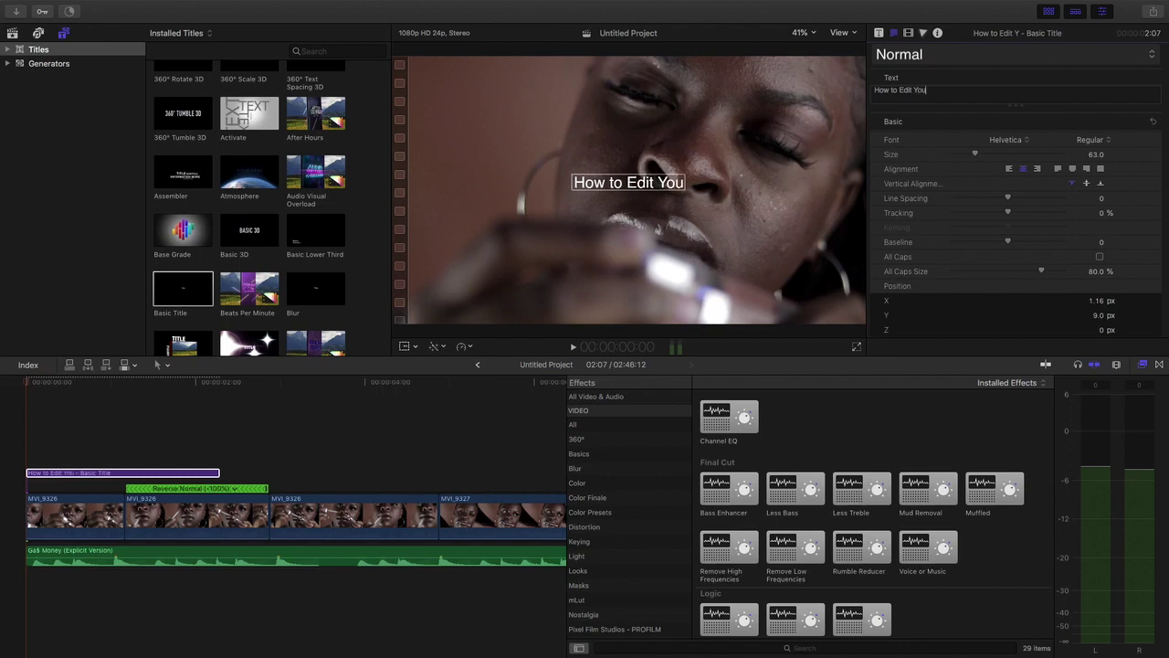
text(r B-)
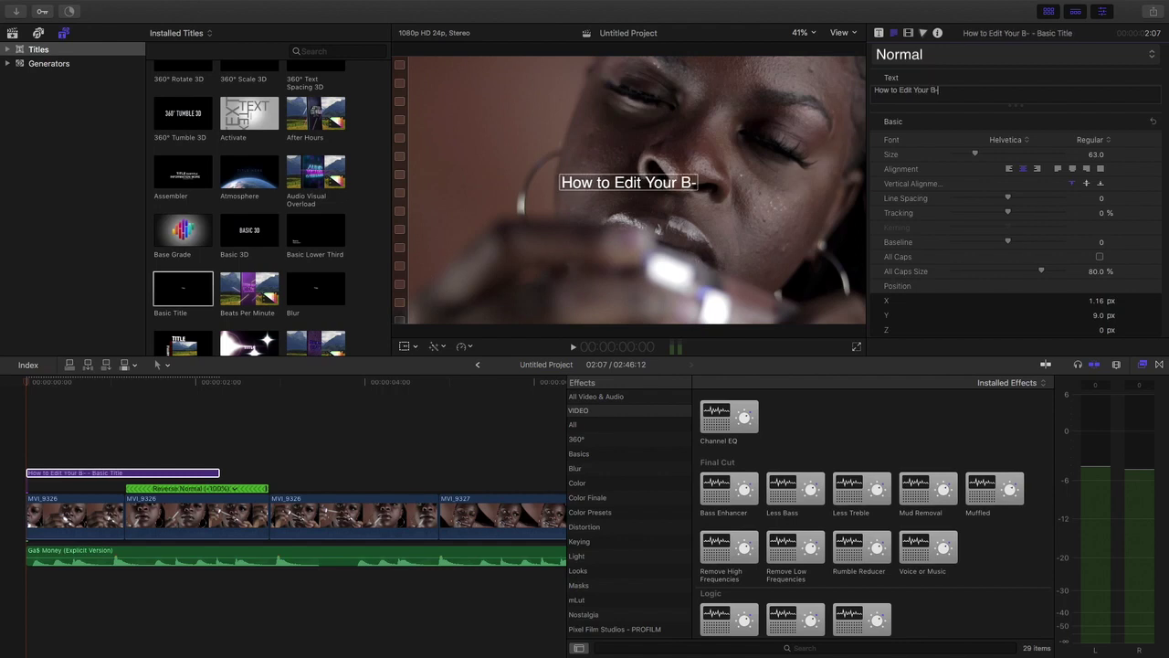
text(roll)
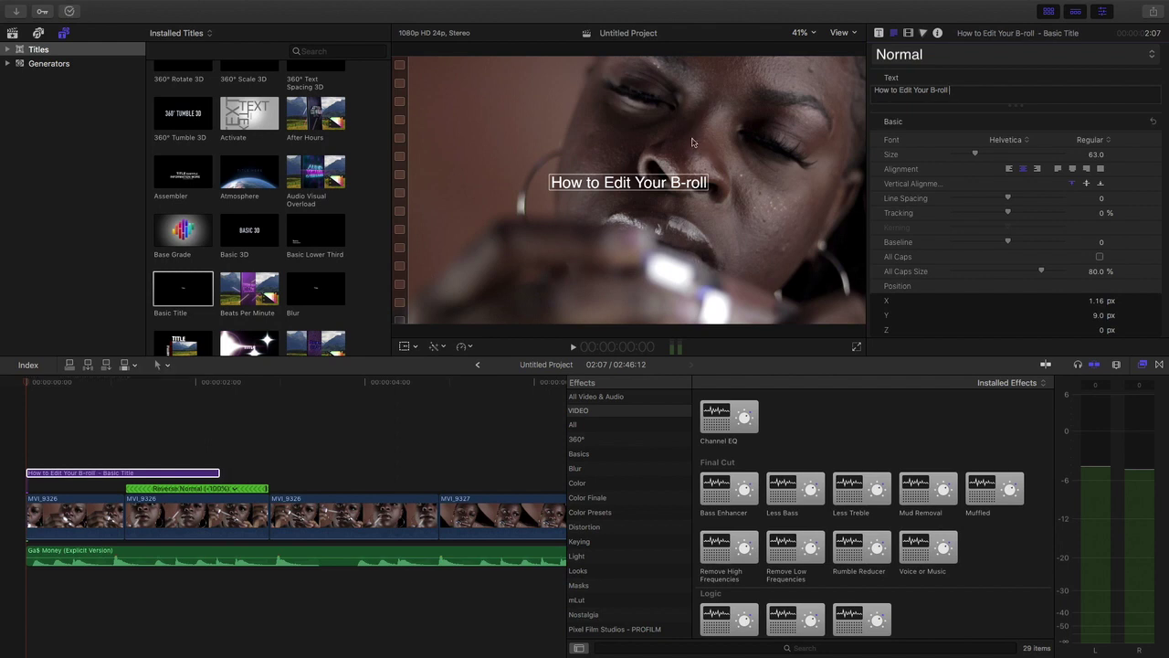
Move the title text slightly down and to the right in the video frame.
drag(650, 184, 668, 201)
click(27, 429)
drag(676, 174, 675, 175)
Set the title's font to Hopper Script at size 76 and reposition it at about X 64.77 px, Y -11 px.
click(1014, 141)
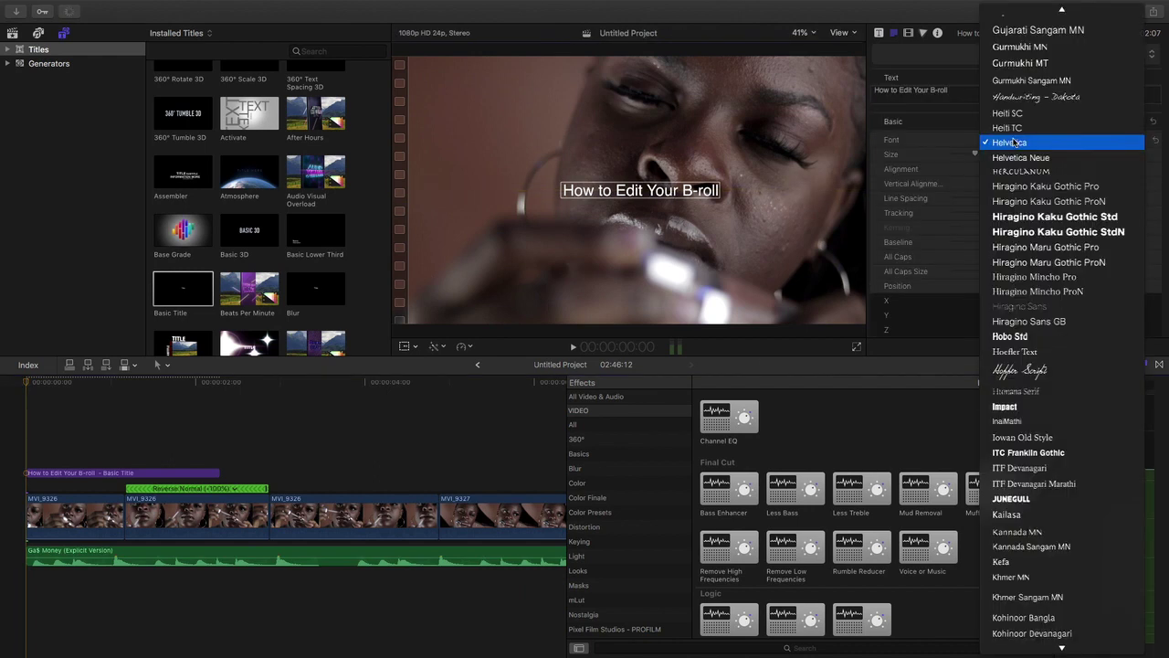
click(1053, 371)
mouse_move(660, 199)
mouse_down()
mouse_move(672, 203)
mouse_move(657, 195)
mouse_up()
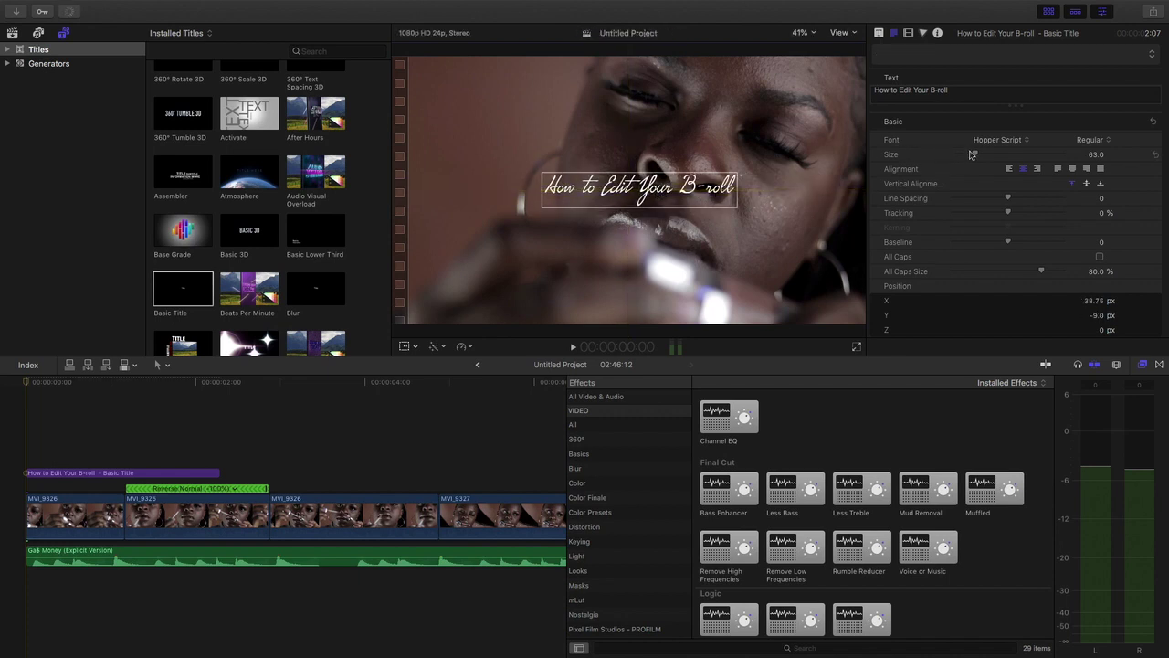
drag(974, 155, 978, 154)
drag(682, 189, 690, 194)
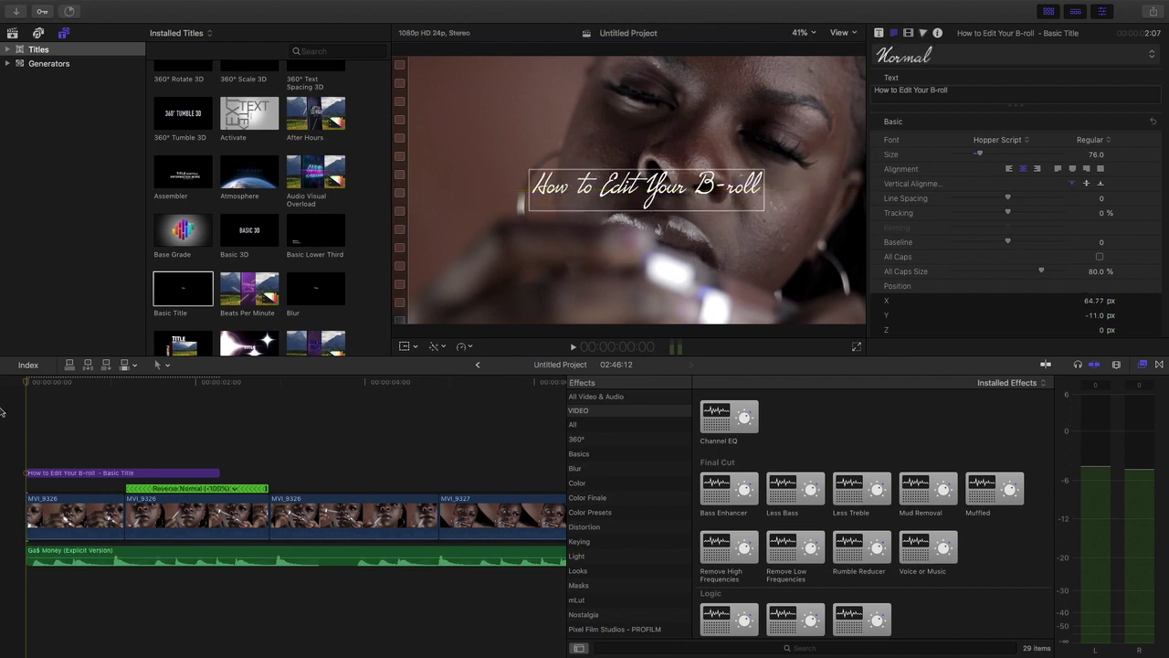
Move the title clip to start about a third of a second into the edit, and play from the beginning.
key(space)
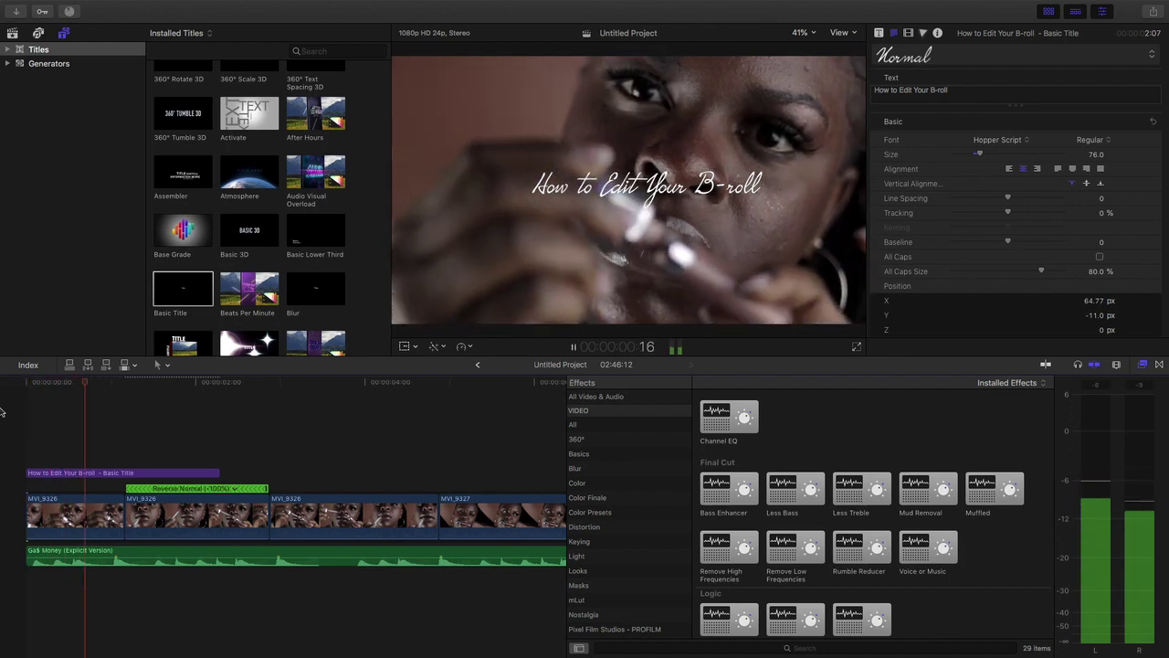
drag(70, 473, 97, 472)
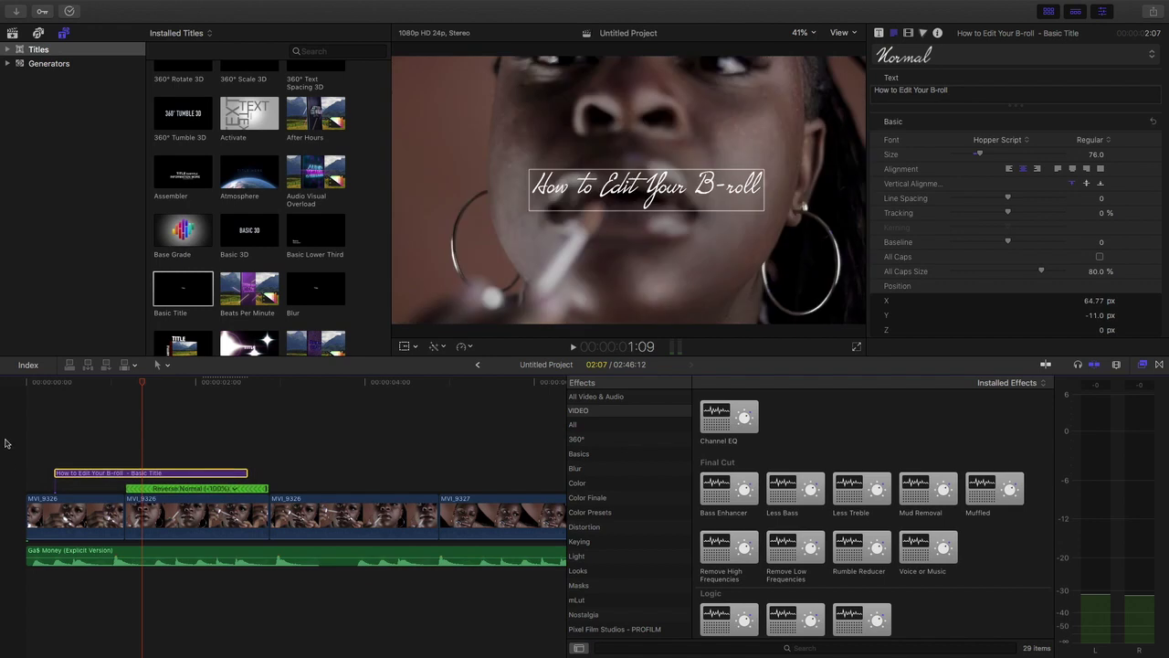
click(5, 445)
key(space)
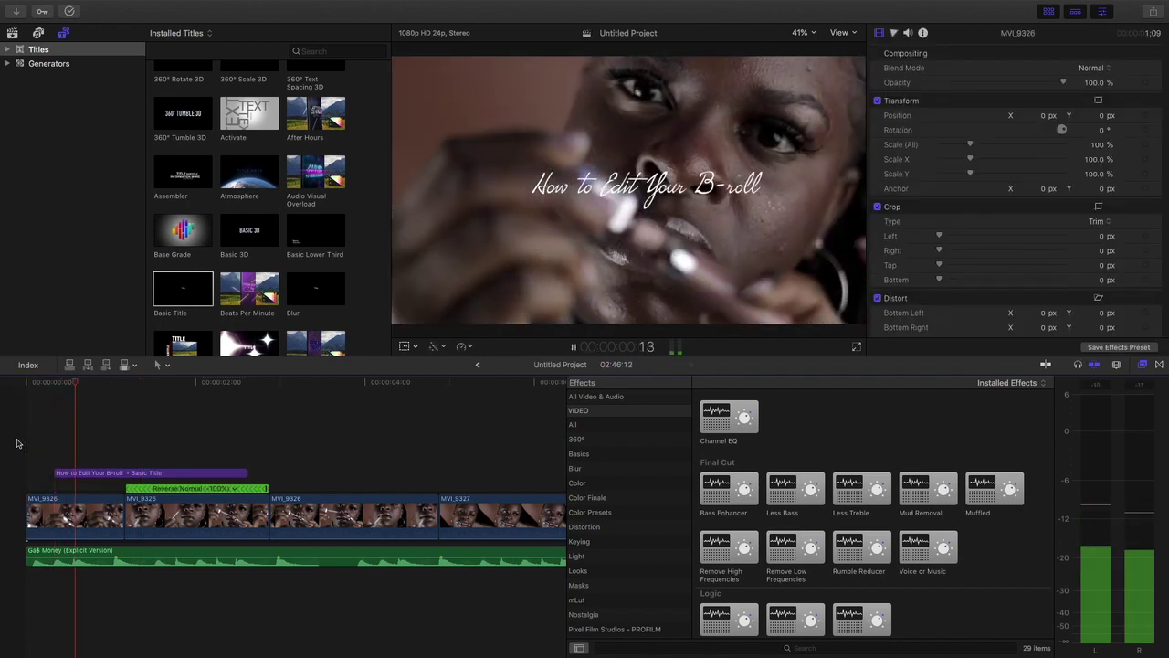
Move the "How to Edit Your B-roll" title clip to start at about 1:02 and play the edit from the beginning.
key(space)
click(111, 470)
drag(122, 471, 185, 471)
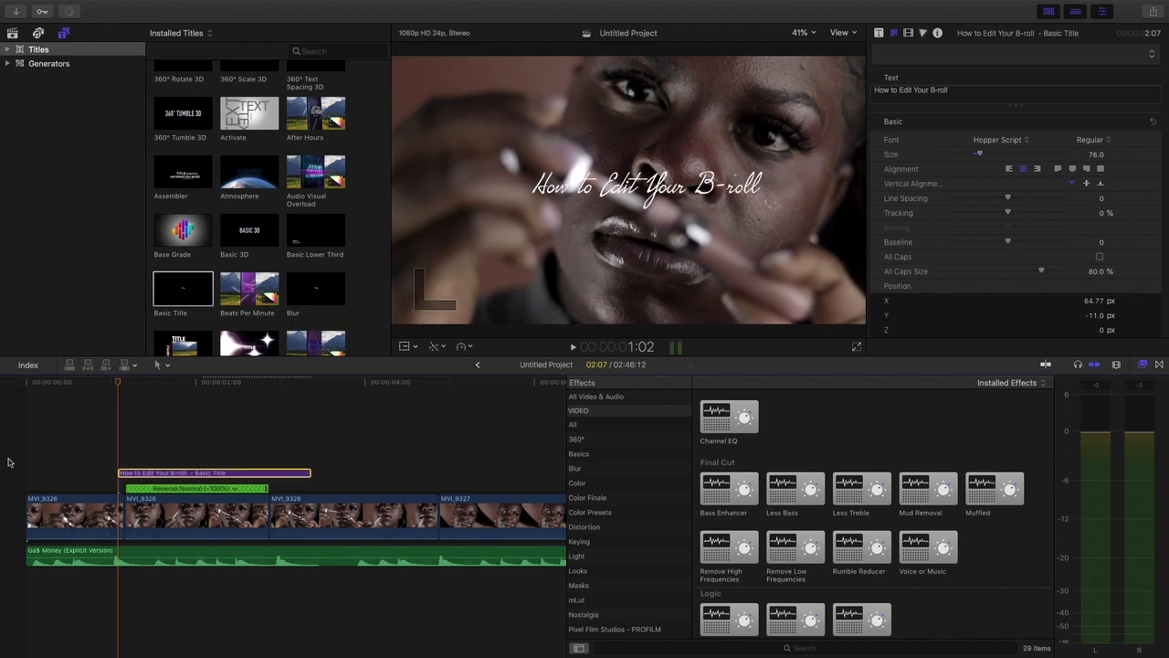
click(11, 464)
key(space)
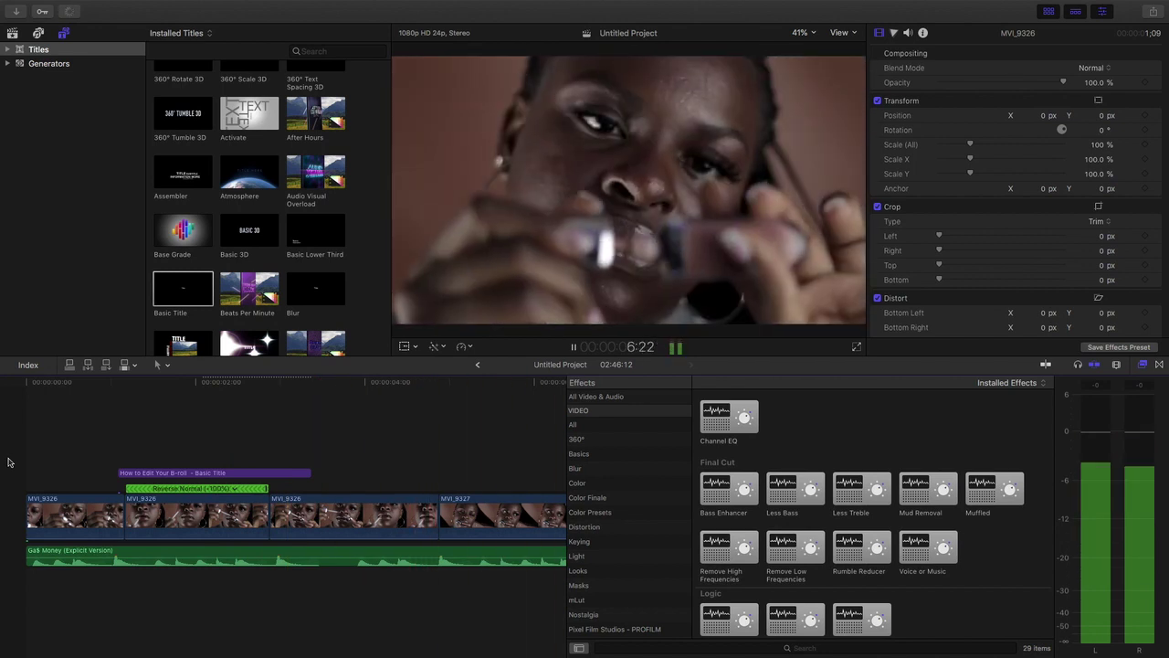
key(space)
Select the title clip and nudge its text slightly left in the frame to about X 63.79 px.
scroll(40, 427, left, 3)
click(44, 473)
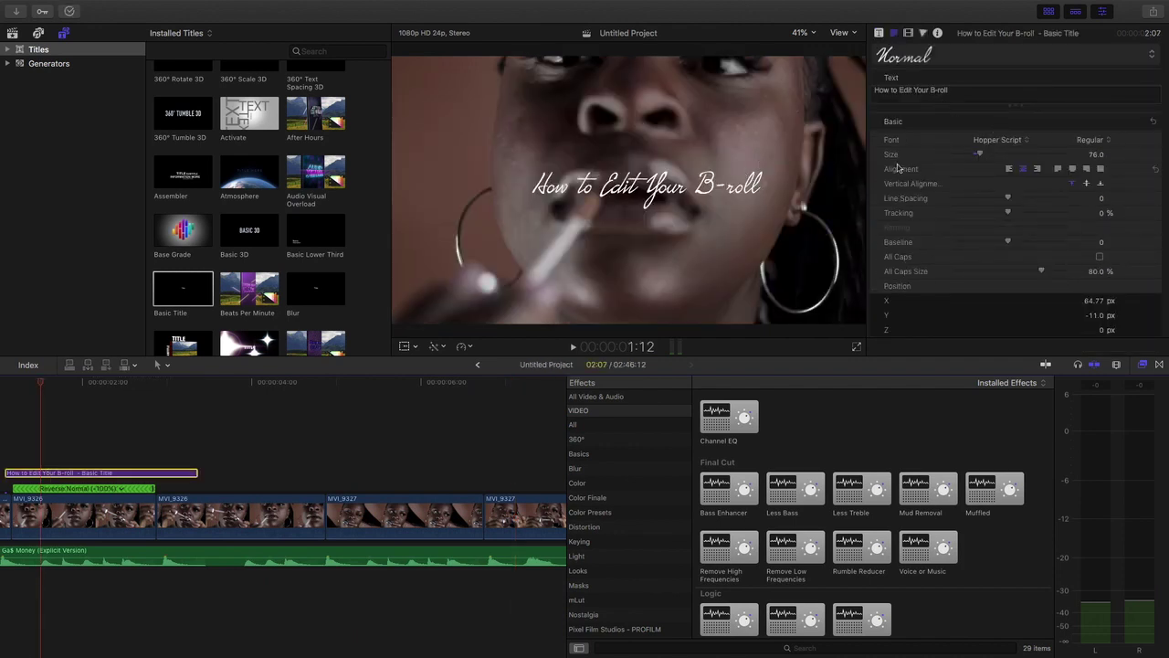
scroll(988, 225, down, 1)
drag(657, 188, 657, 187)
Try a pale cream face colour on the title text.
scroll(1019, 215, down, 4)
scroll(1014, 219, down, 3)
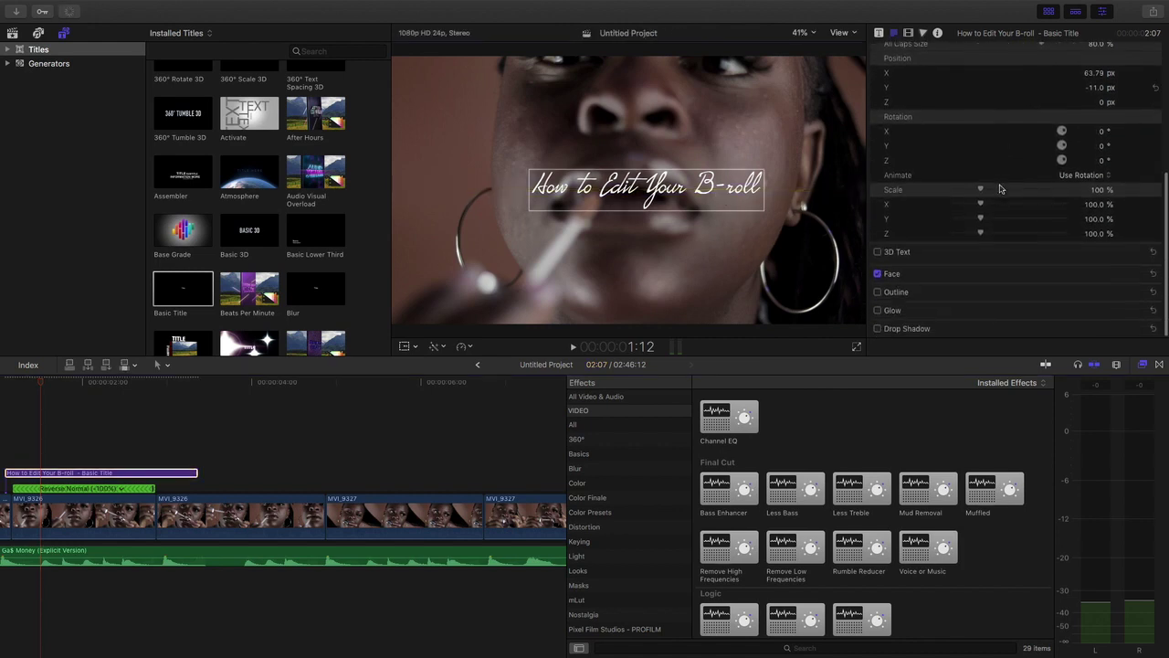
click(1139, 276)
scroll(1107, 283, down, 1)
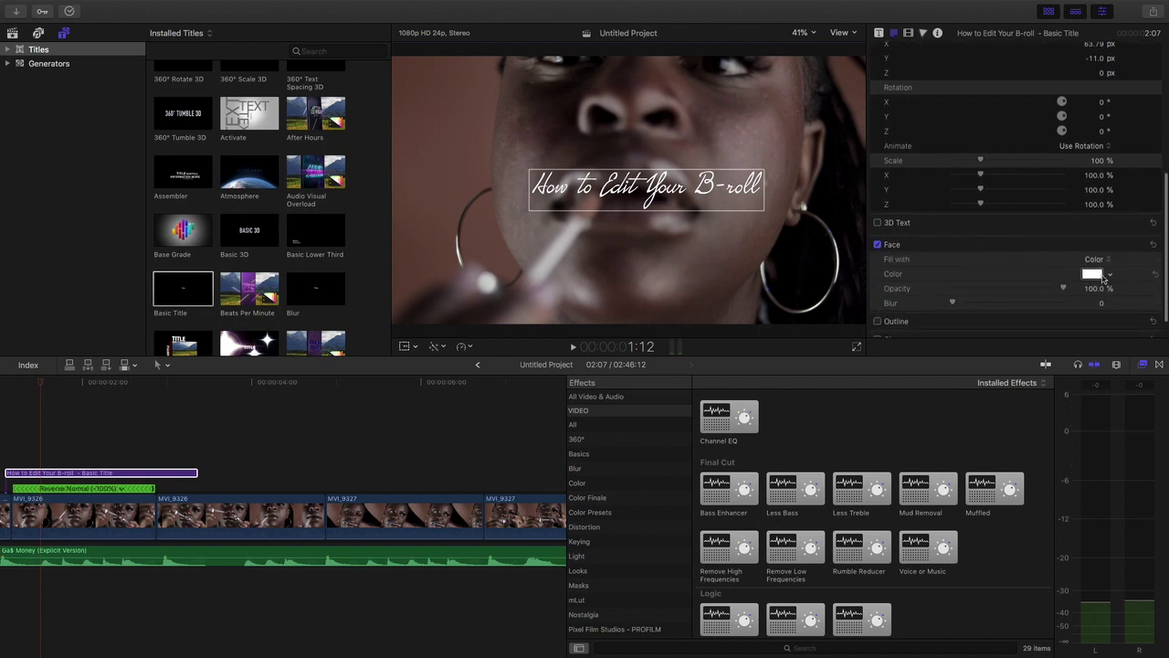
click(1107, 276)
drag(1078, 310, 1007, 294)
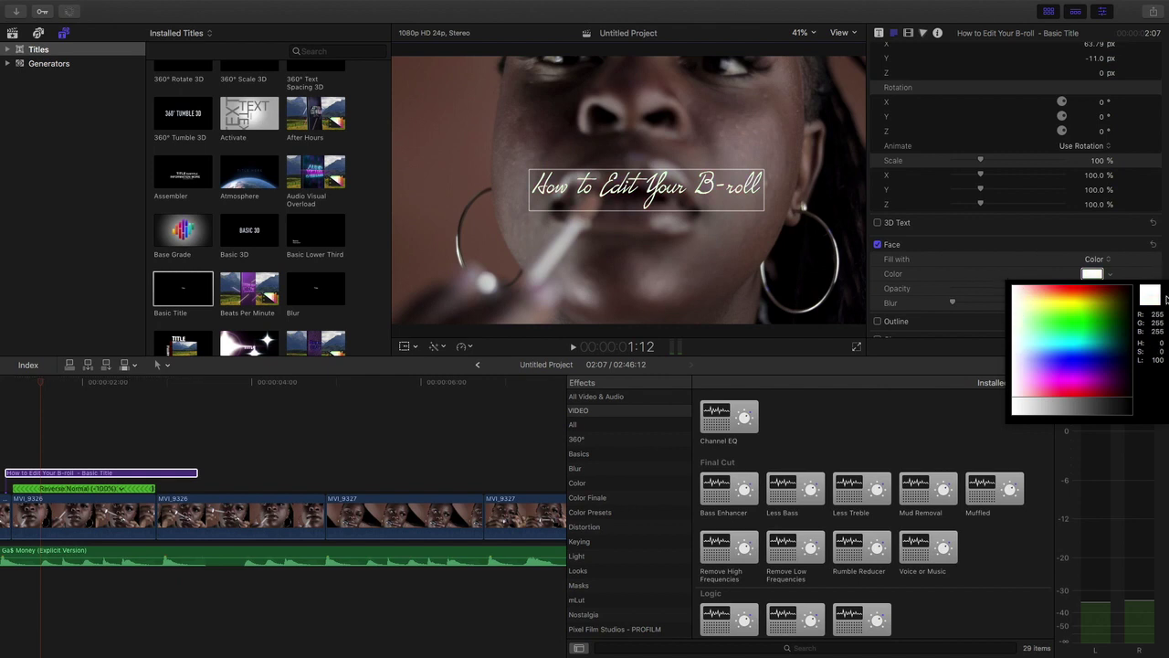
click(1119, 272)
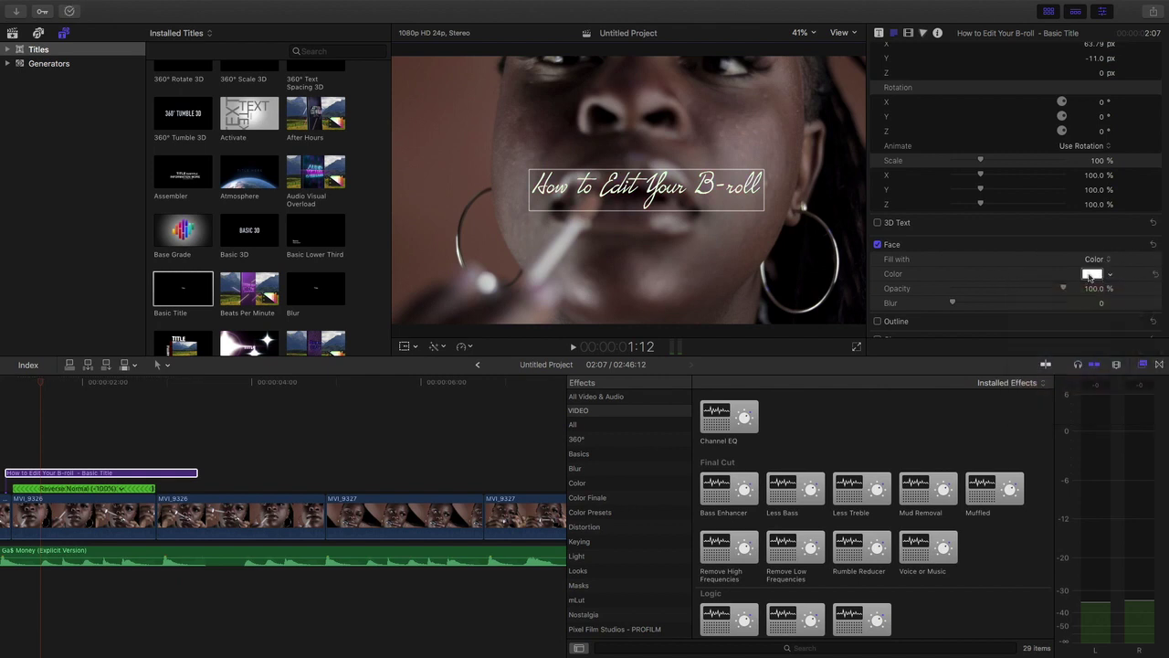
scroll(931, 288, down, 1)
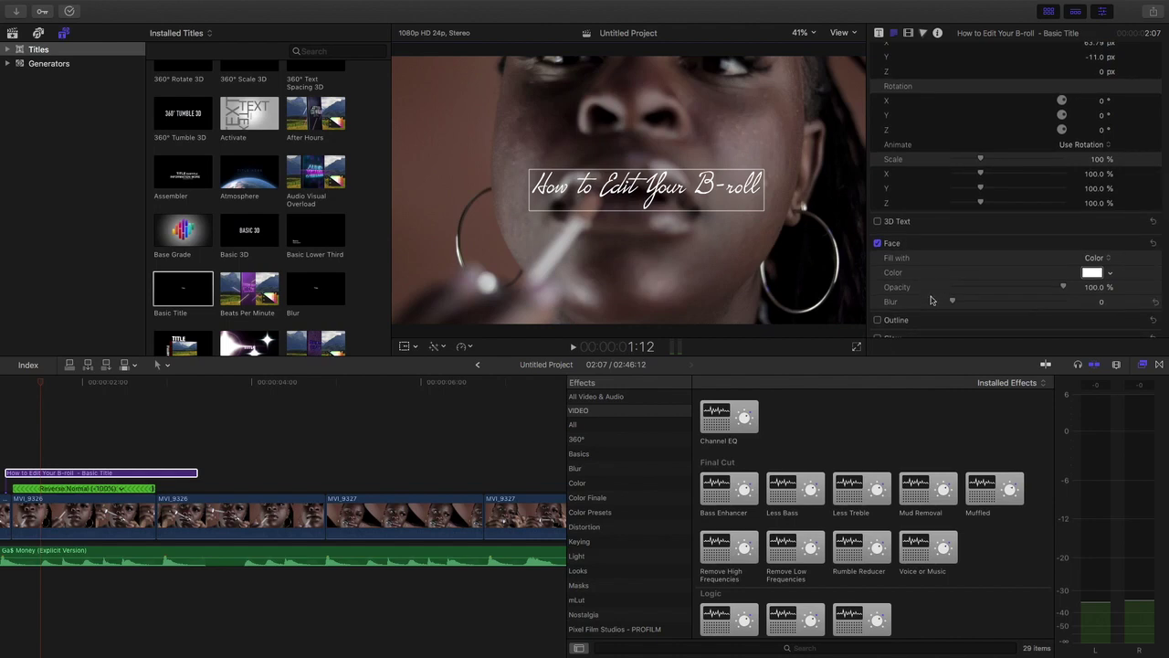
scroll(940, 306, down, 1)
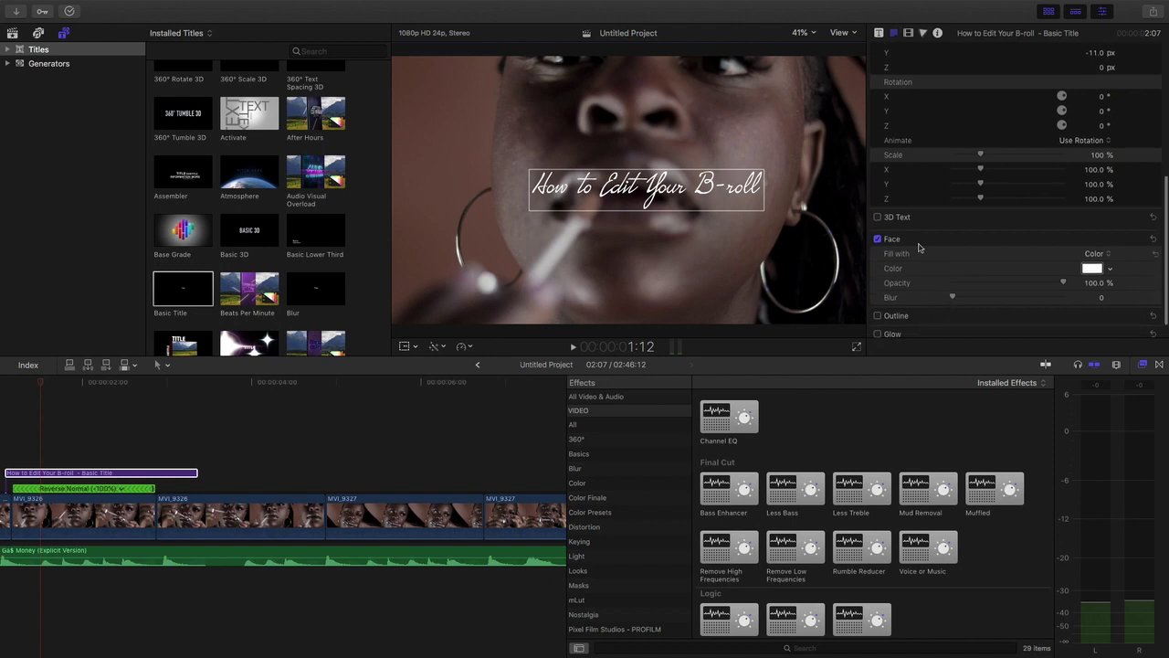
Move the title text left to about X 25.27 px and enable a light pink outline on it.
drag(683, 201, 673, 201)
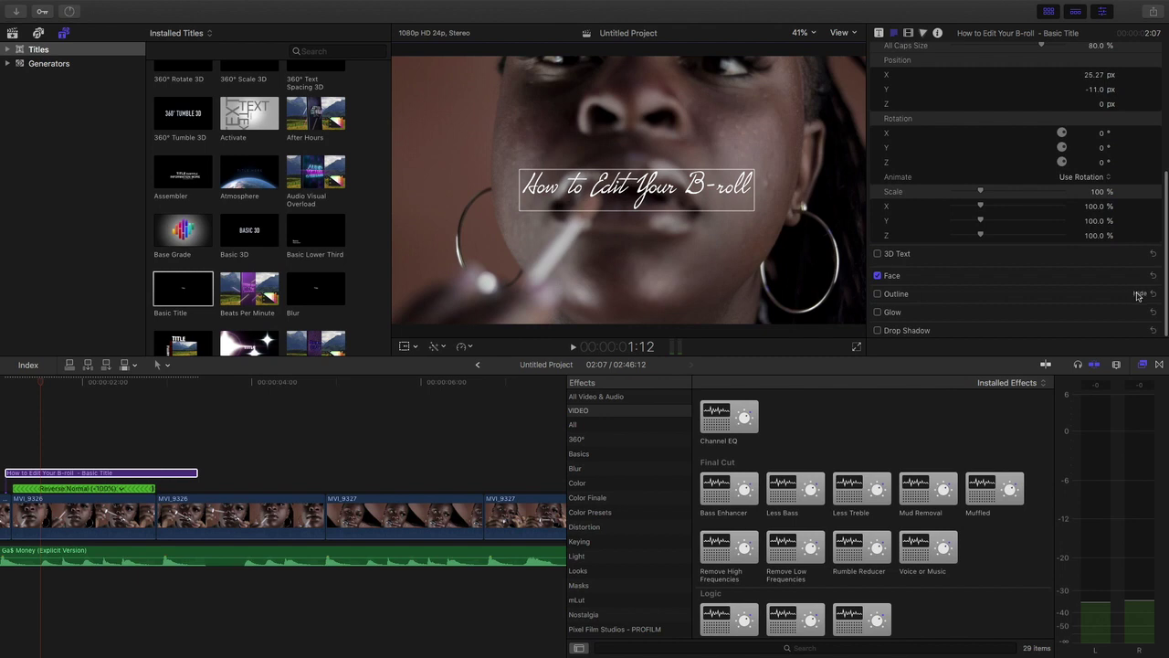
click(1138, 294)
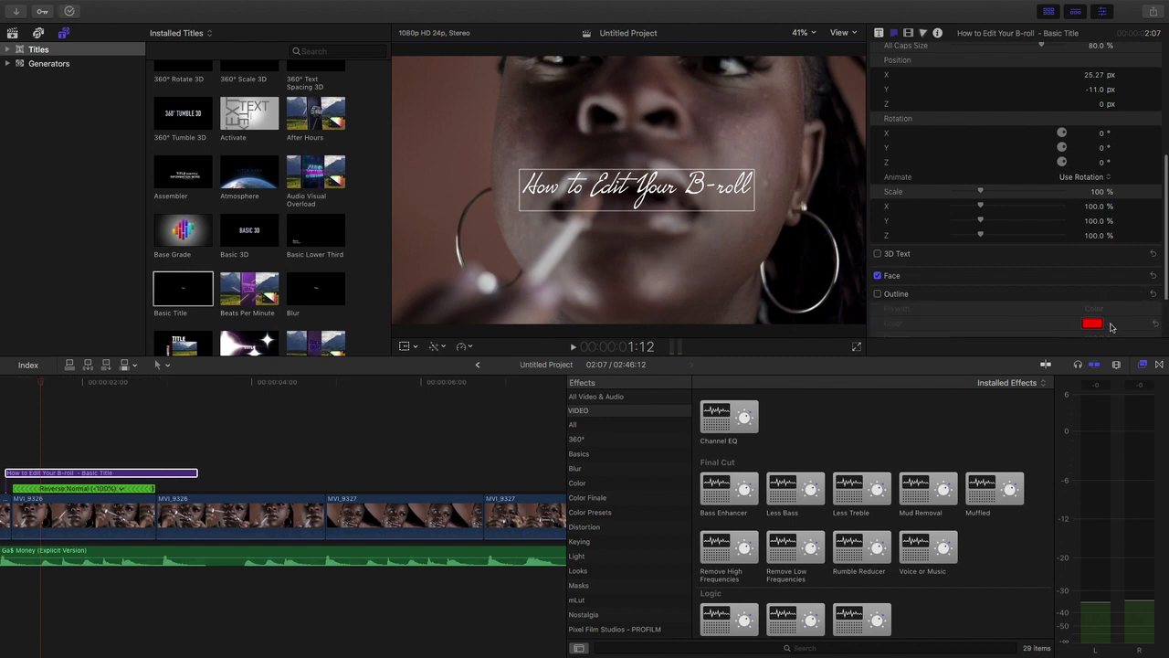
scroll(1107, 325, down, 1)
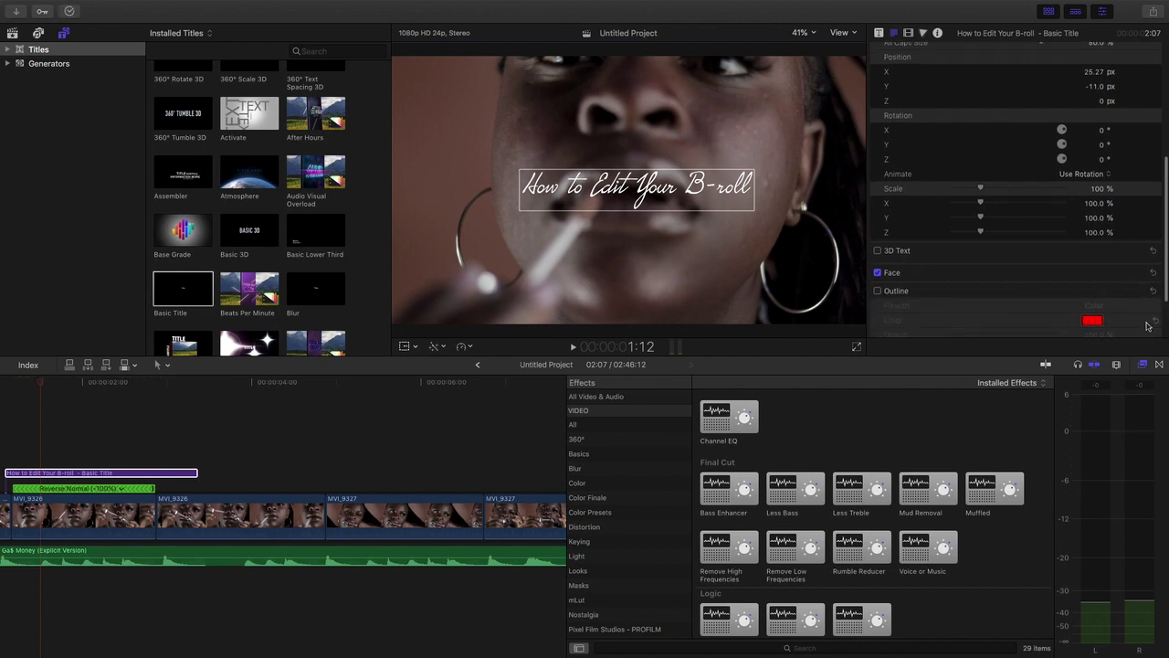
click(880, 291)
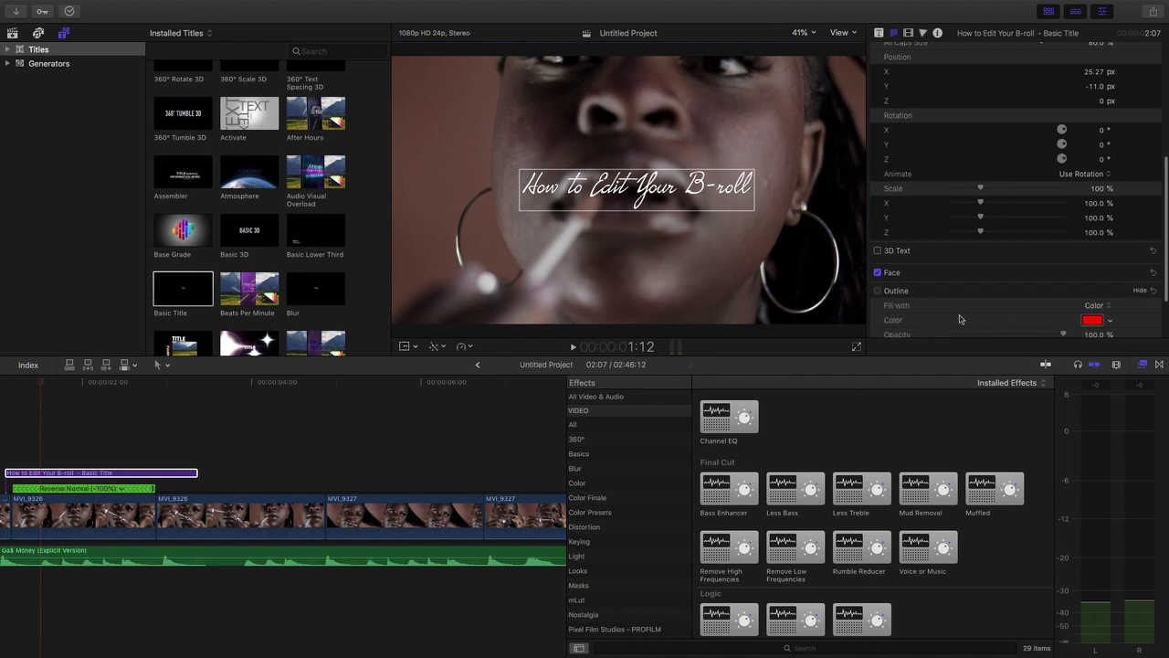
click(1110, 323)
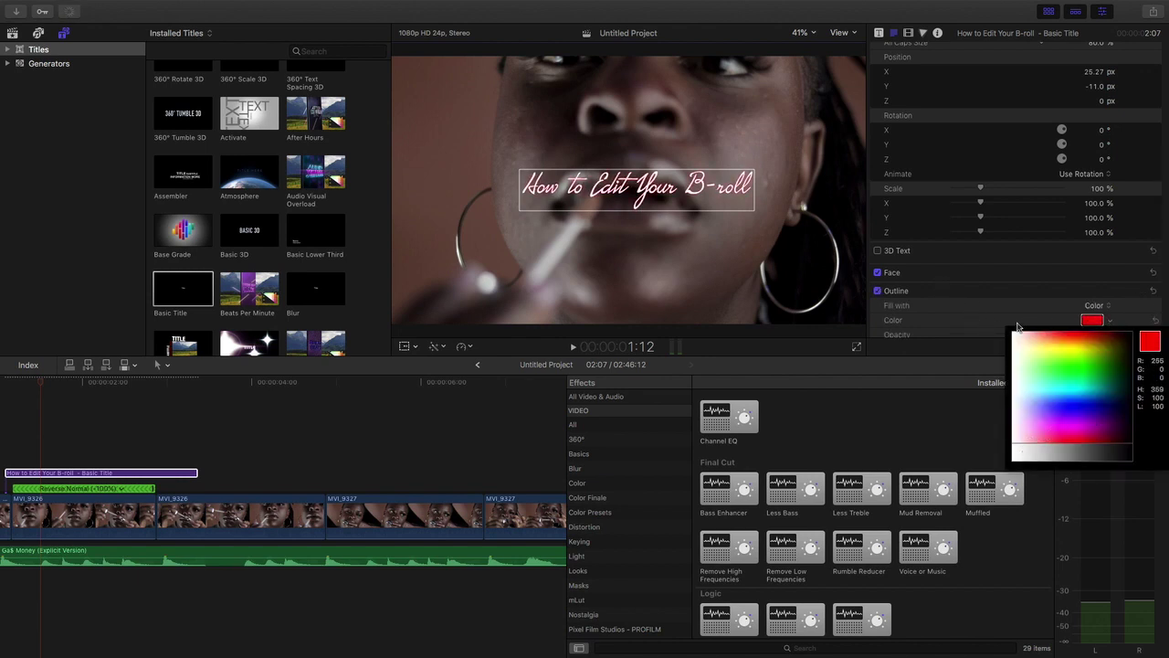
drag(1012, 338, 1029, 439)
scroll(1014, 298, down, 3)
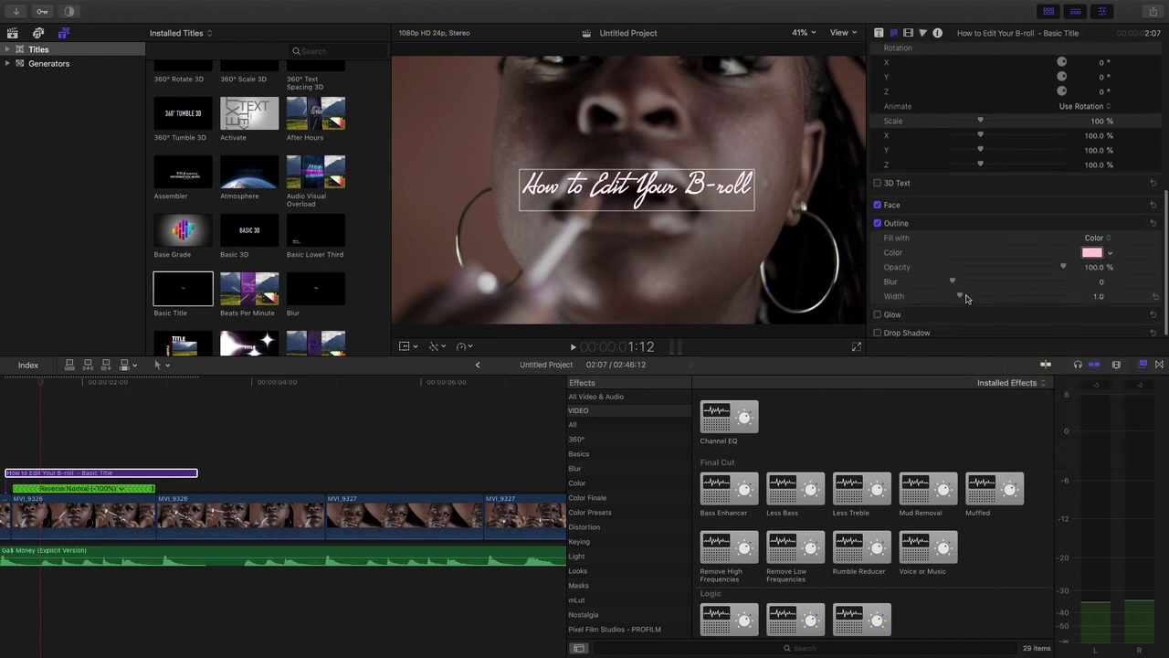
Set the title's outline width to 4.0 and move the text to about X -55 px, Y -62 px.
drag(962, 298, 987, 298)
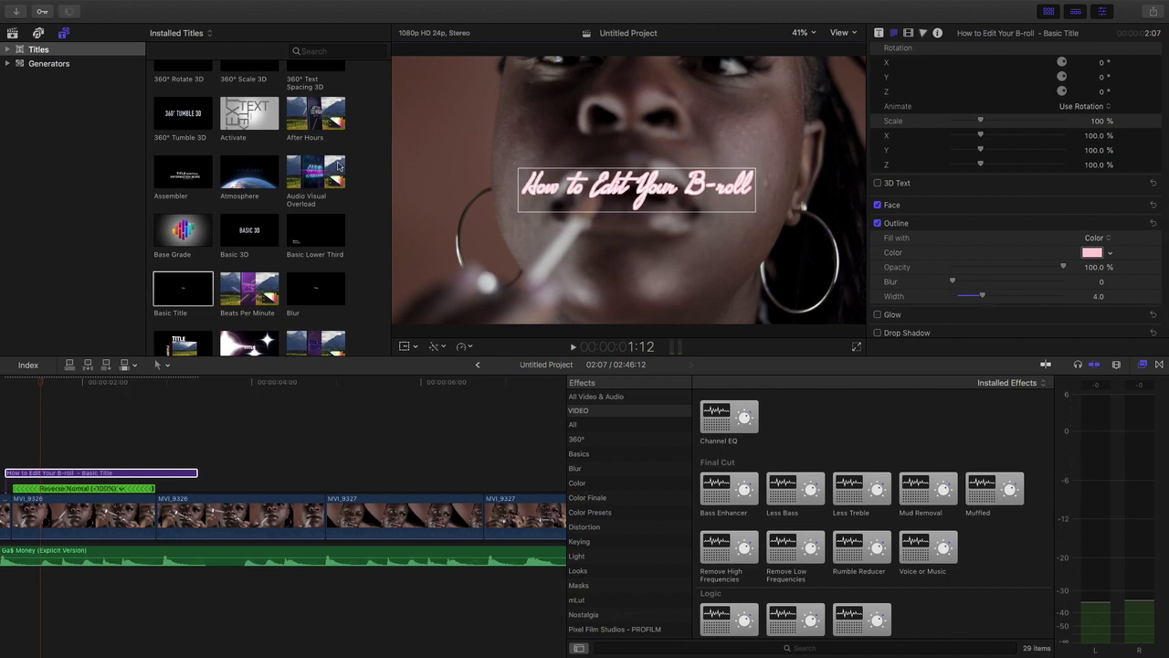
drag(654, 195, 635, 207)
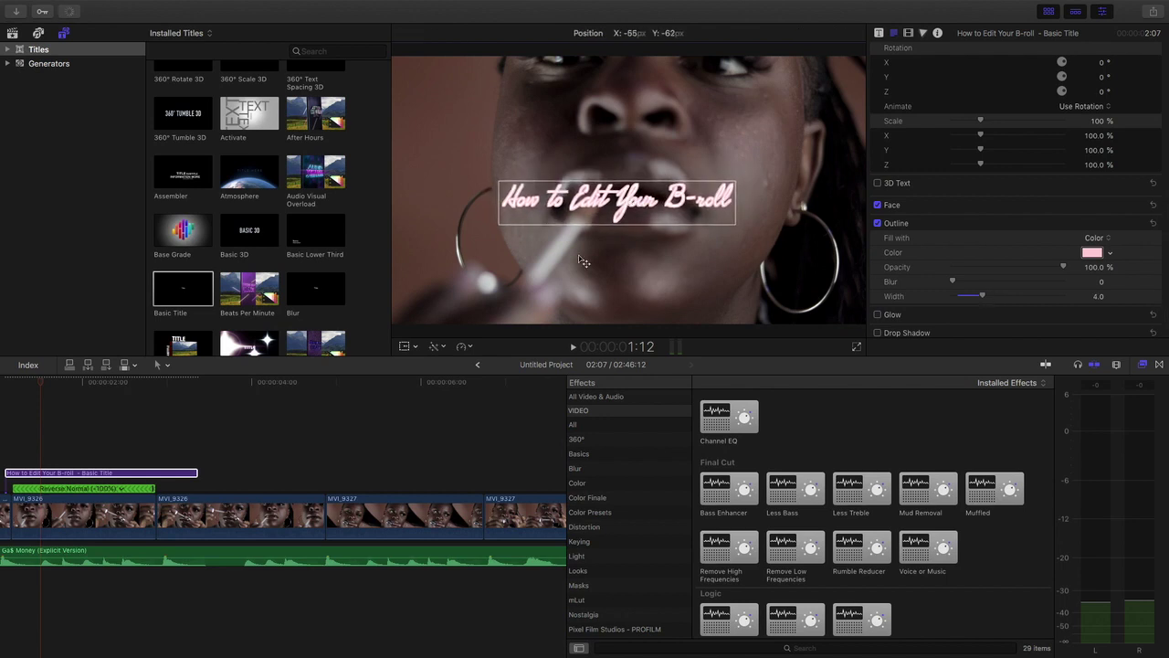
click(956, 223)
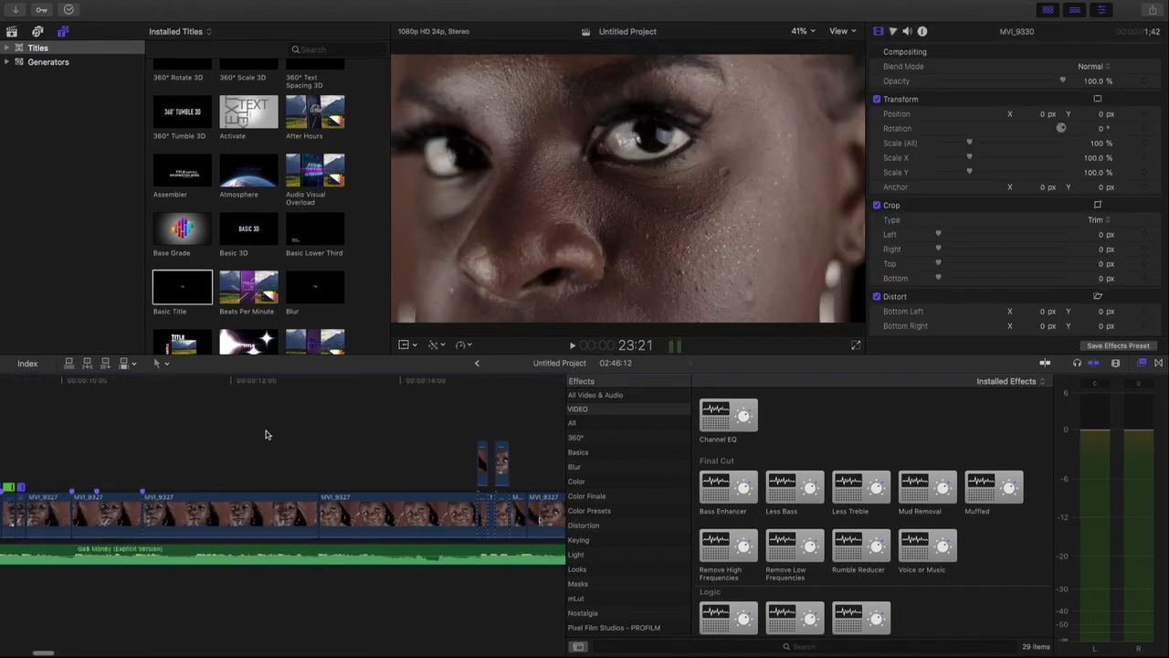
Go back to the start of the timeline and play the edit.
scroll(268, 434, right, 2)
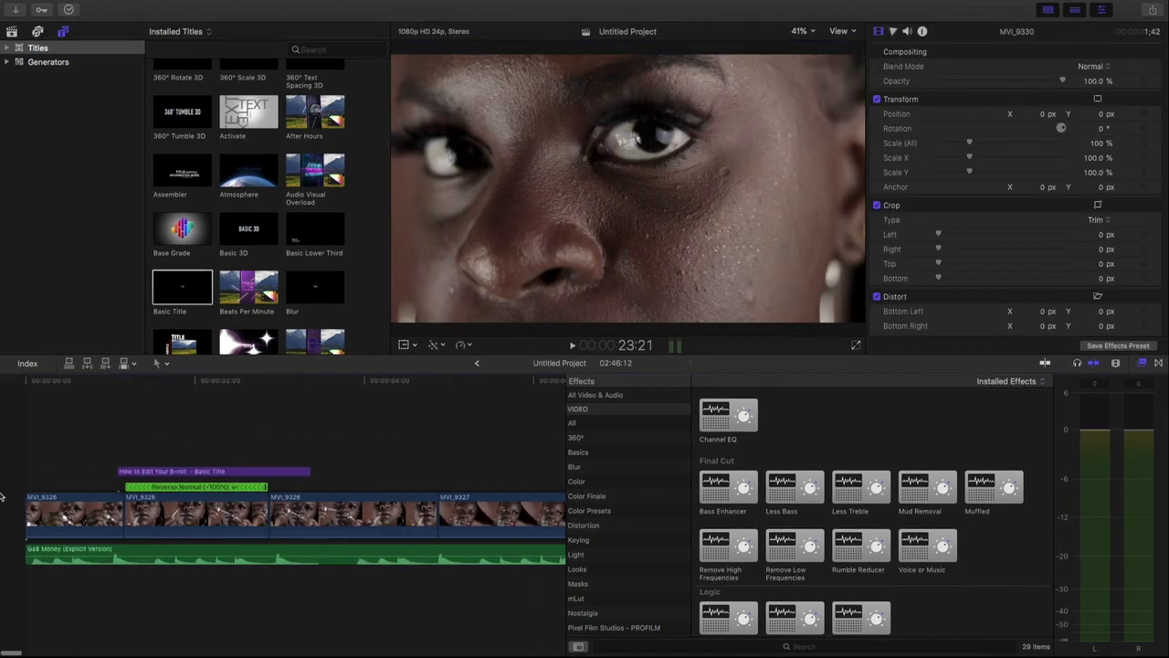
click(30, 434)
key(space)
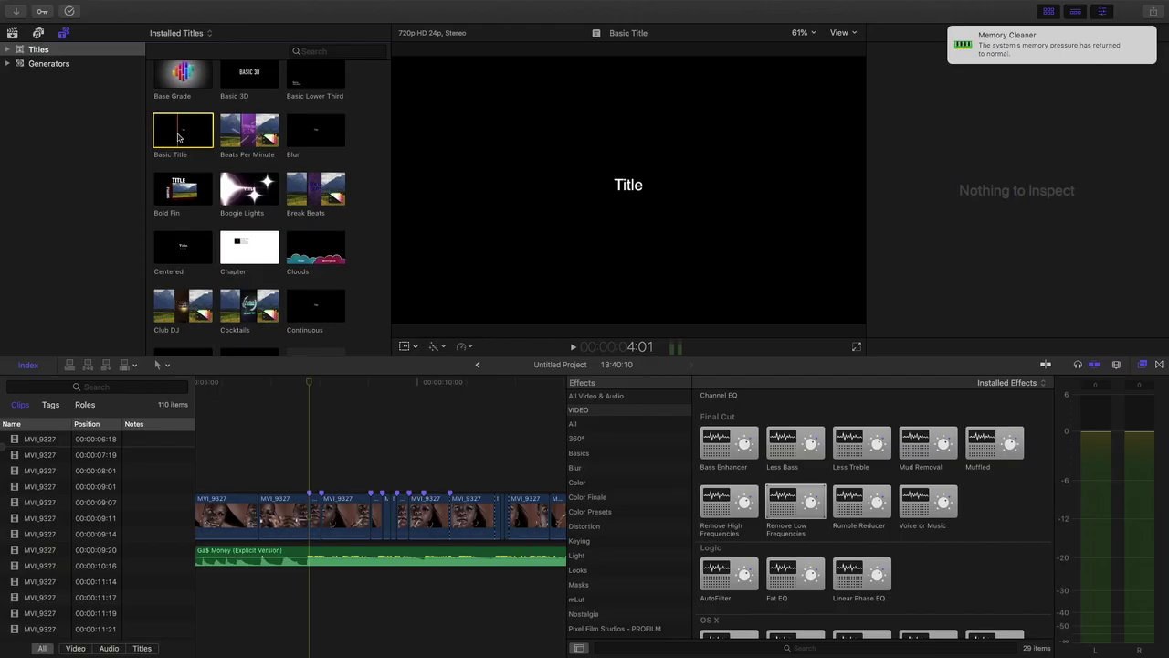
Add a Basic Title above the clips at 00:00:07:18 and split it at the successive timeline markers with the Blade tool.
drag(179, 134, 323, 457)
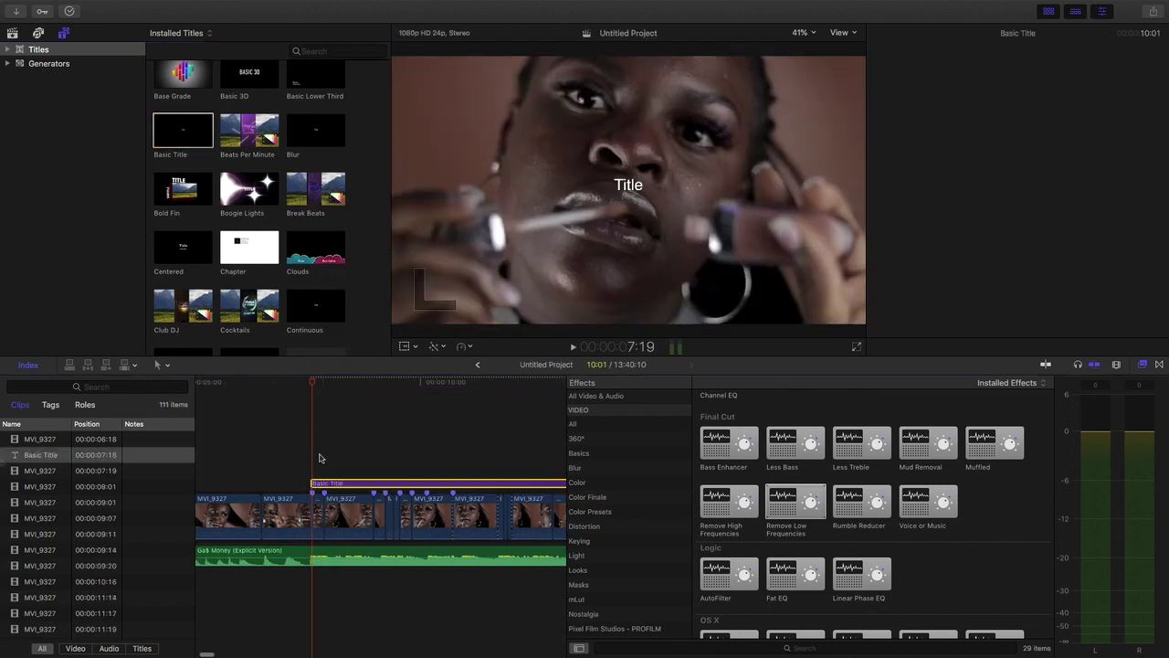
click(162, 364)
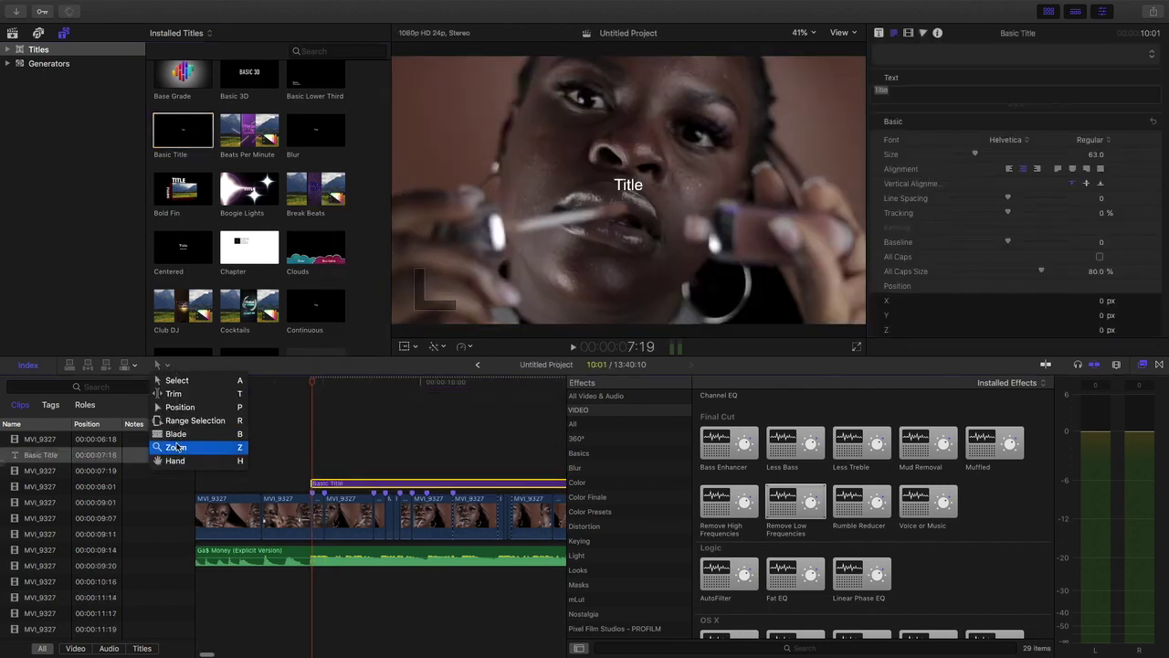
click(185, 438)
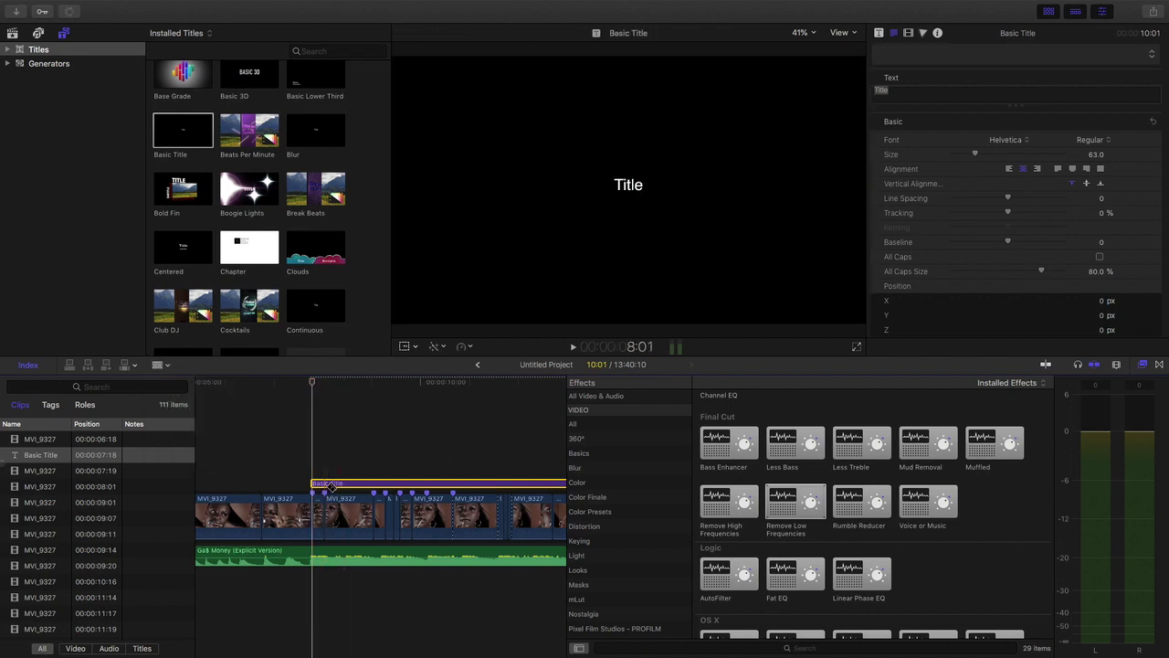
click(333, 485)
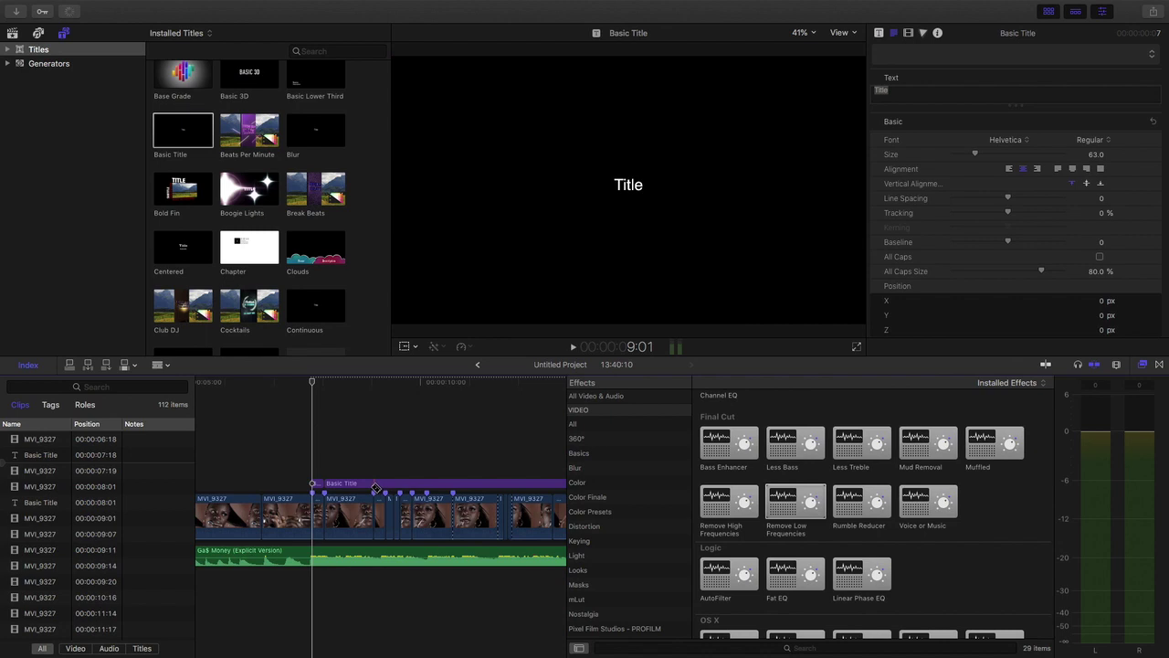
click(376, 485)
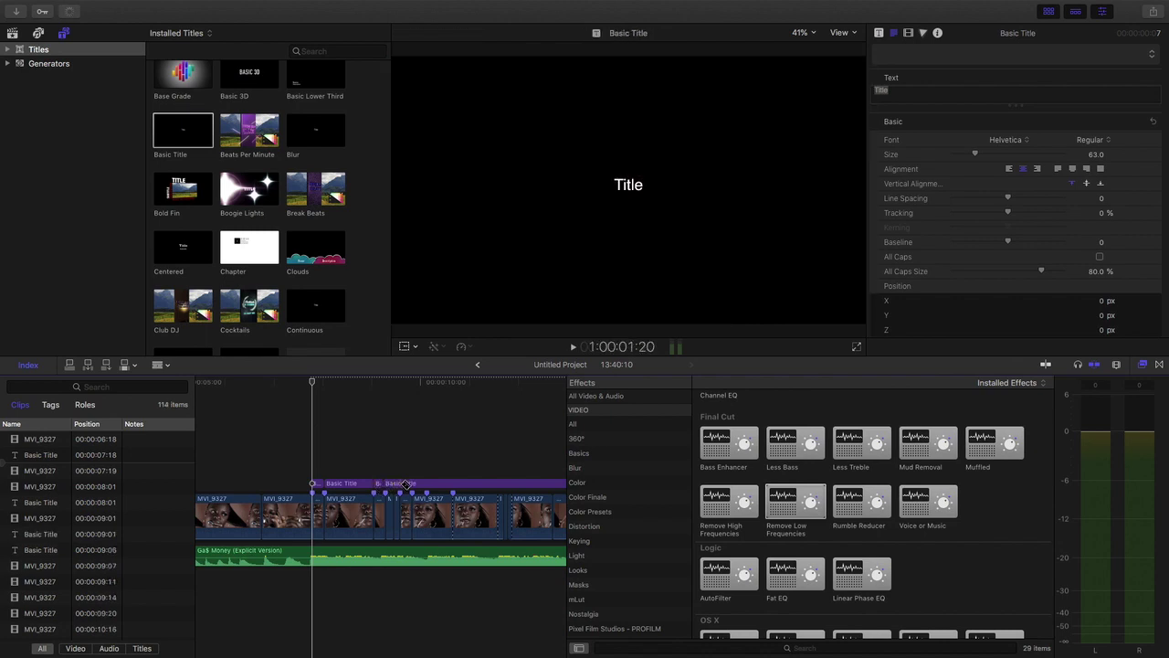
click(403, 486)
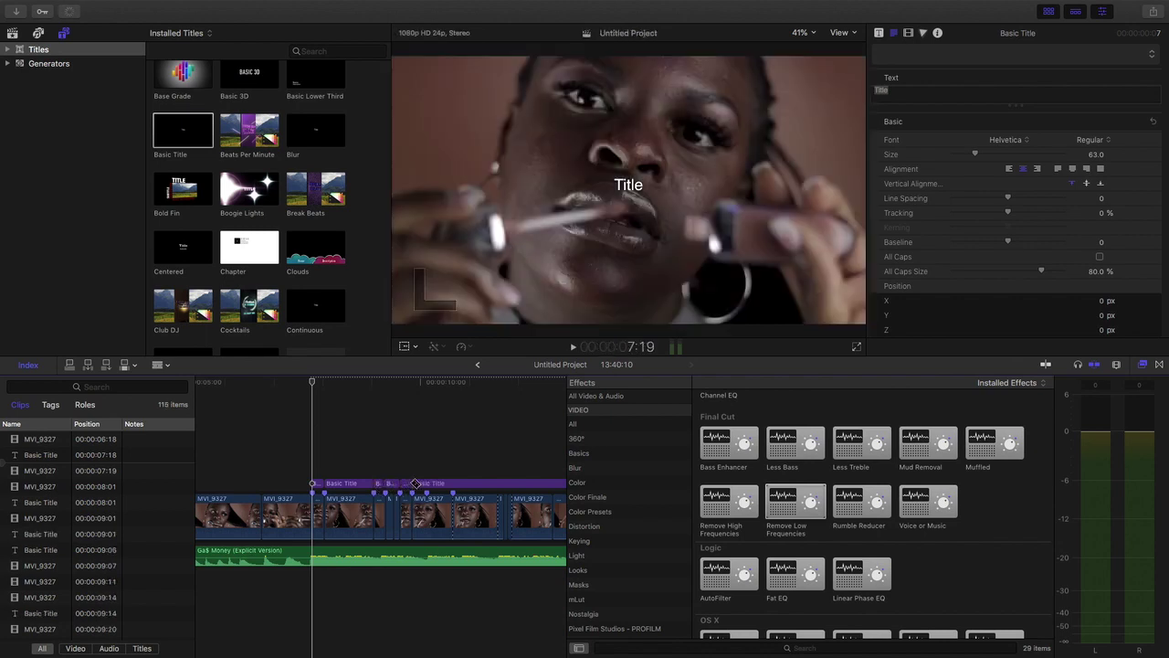
click(430, 483)
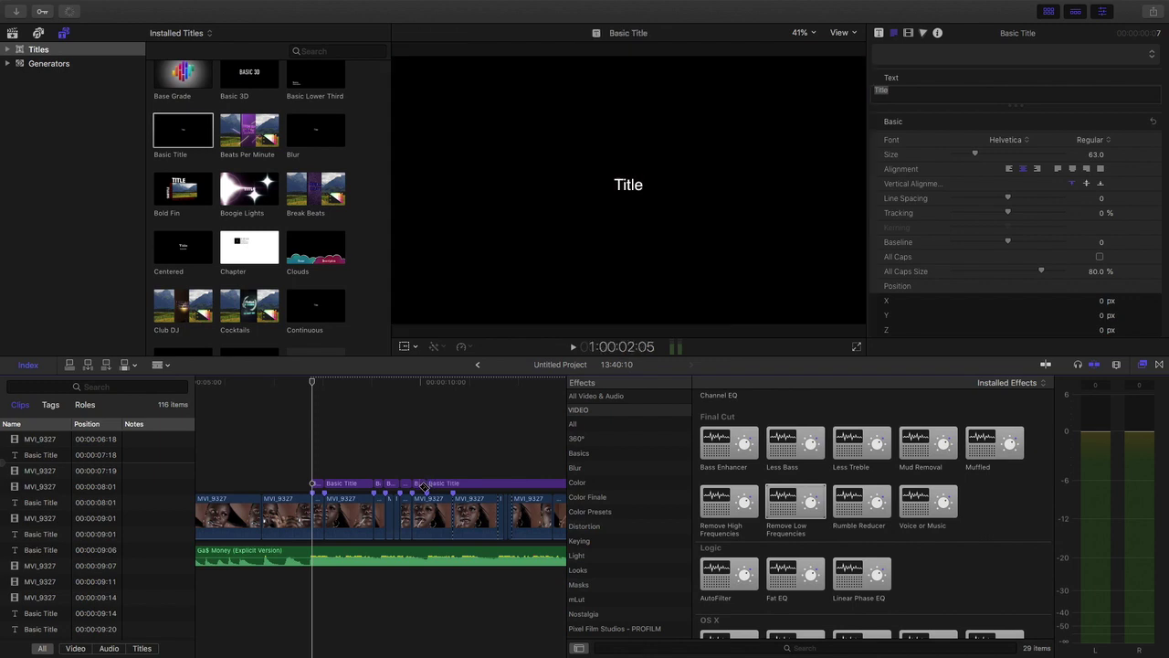
click(455, 484)
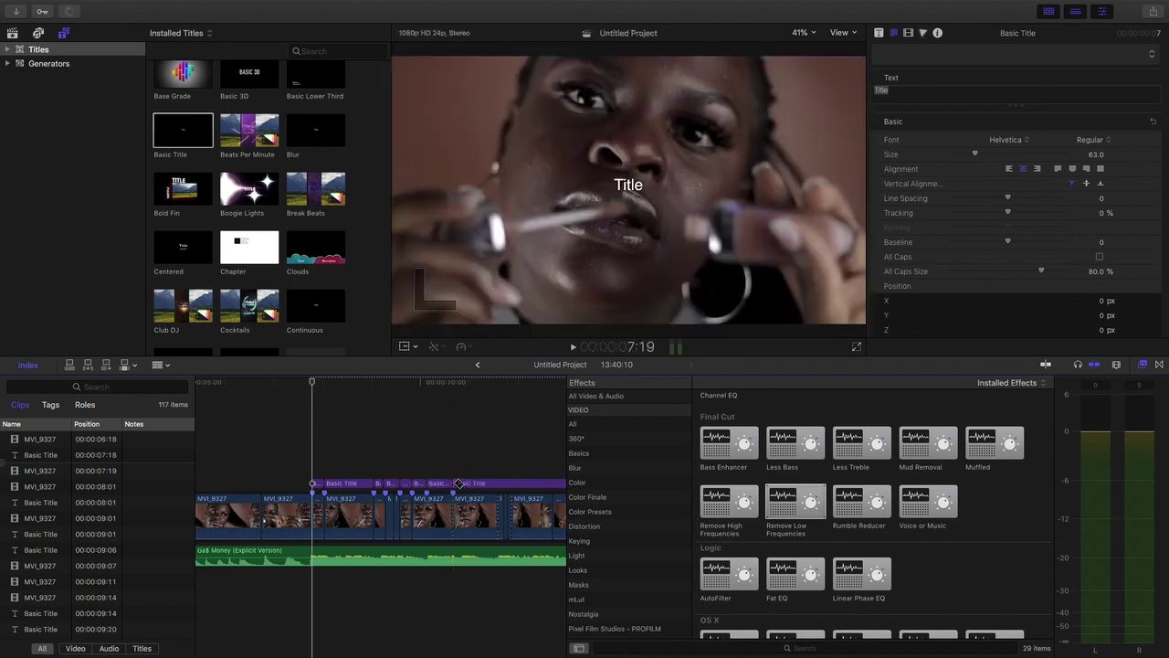
Return to the Select tool, delete every other piece of the split title, and set the first remaining piece's text to "Nude Glosses".
click(163, 364)
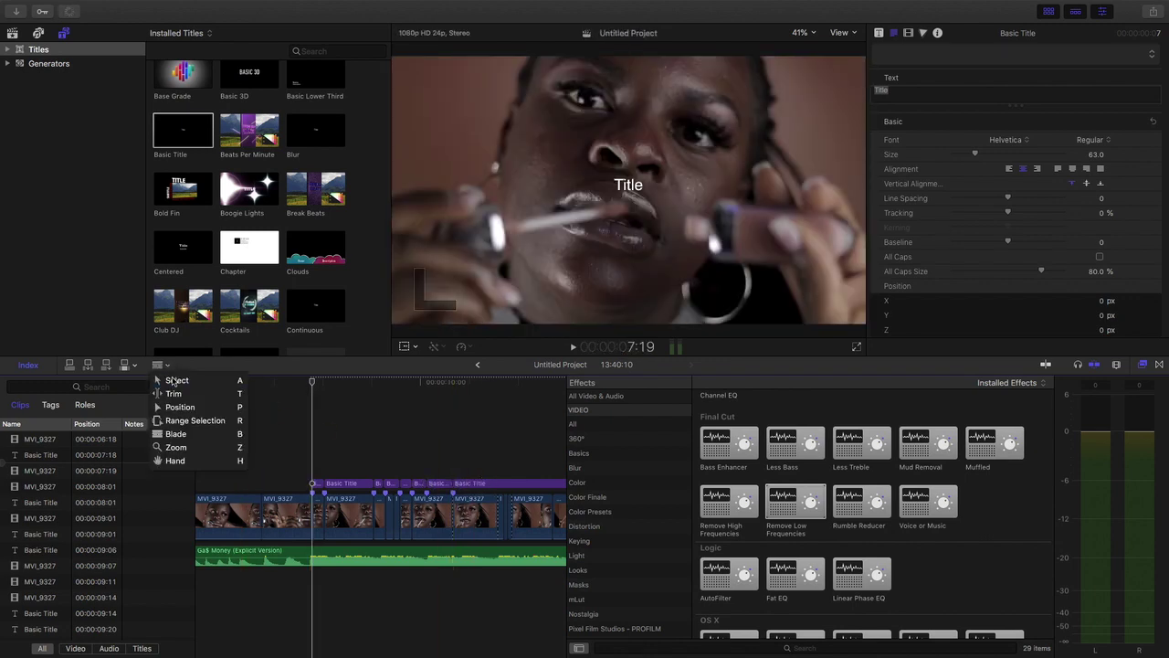
click(178, 381)
click(354, 484)
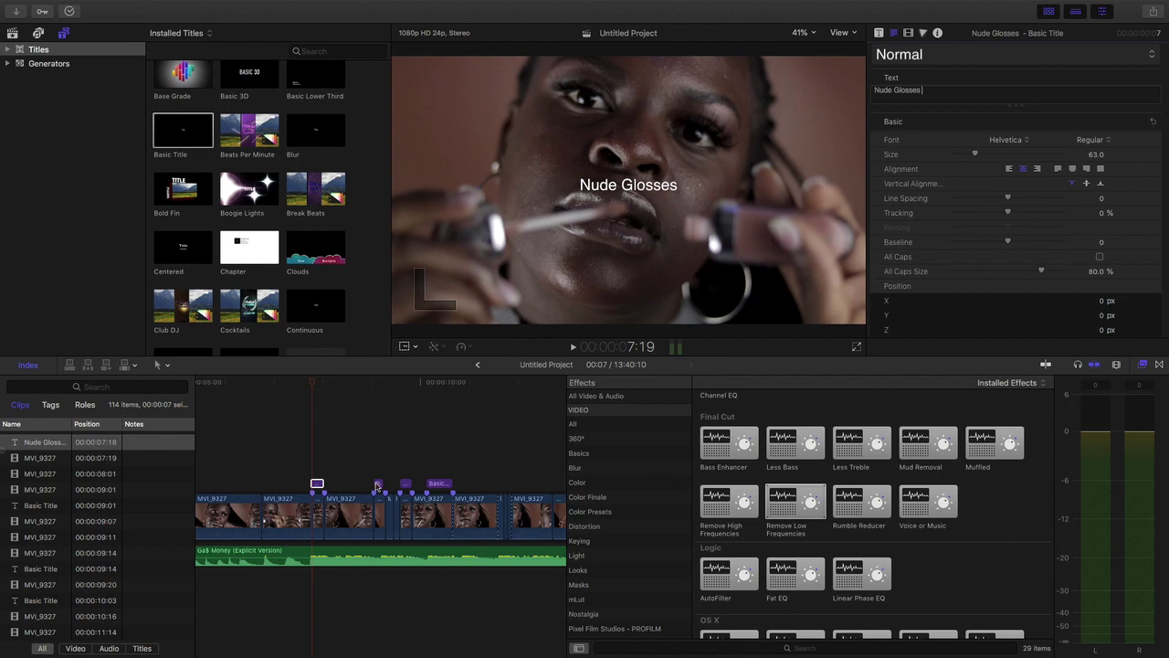
Replace the placeholder text of the short title piece at 00:00:09:01 with "For dark skin".
click(377, 483)
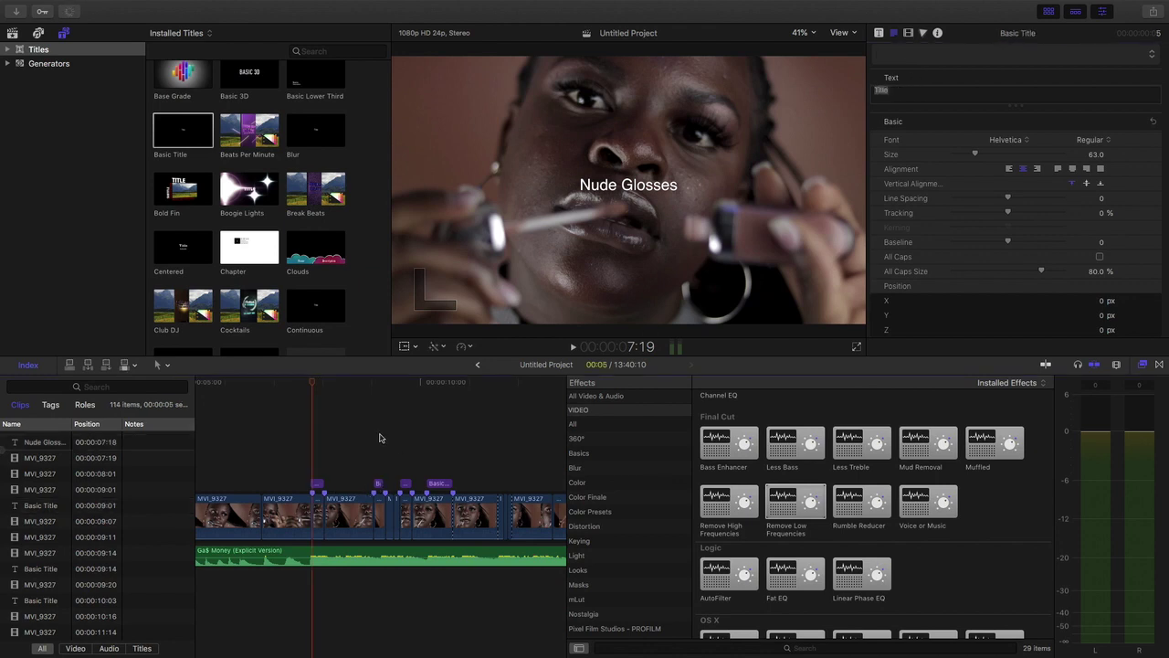
click(377, 470)
click(378, 454)
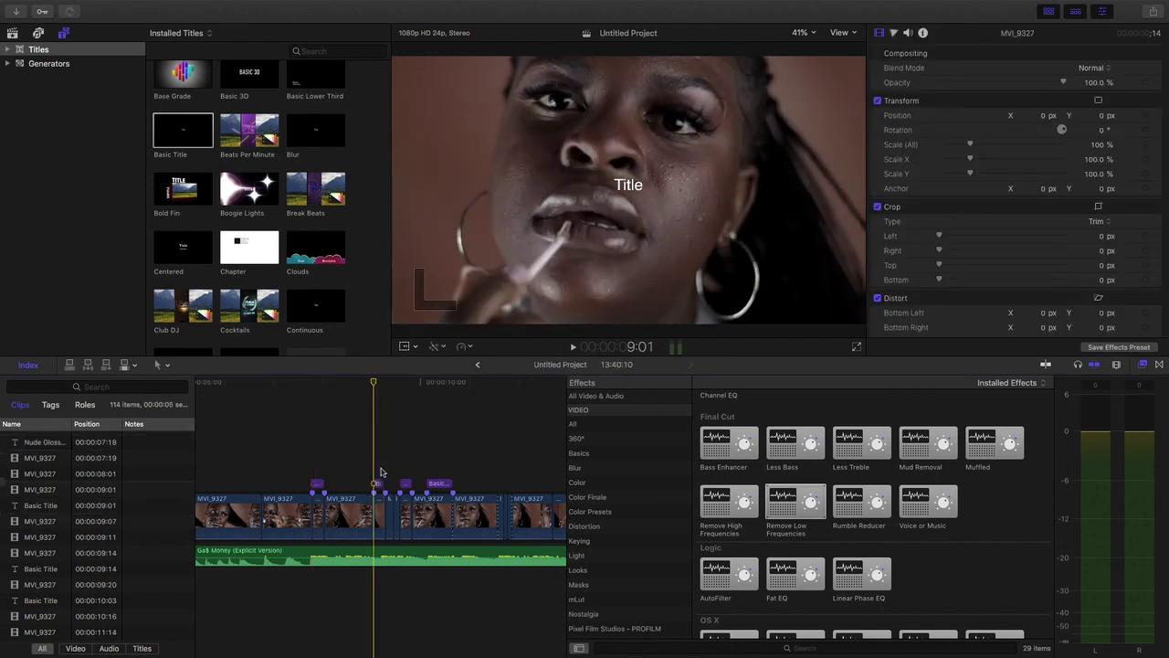
click(375, 482)
click(912, 91)
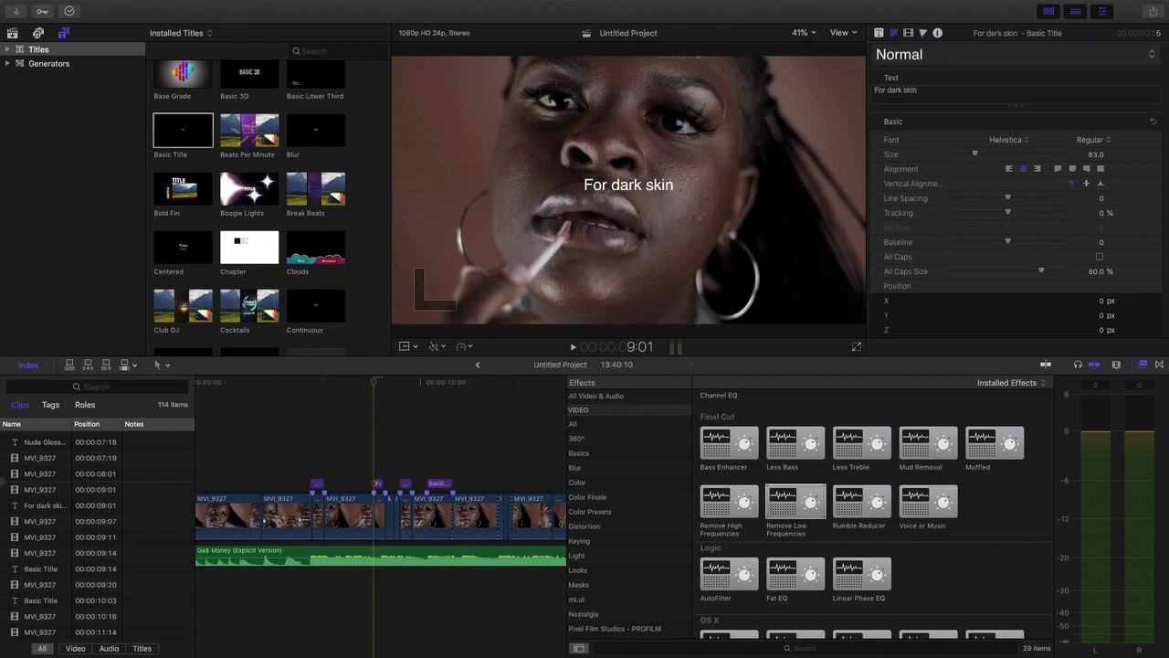
Play the section from just before the "Nude Glosses" title to review the title timing.
click(296, 440)
key(space)
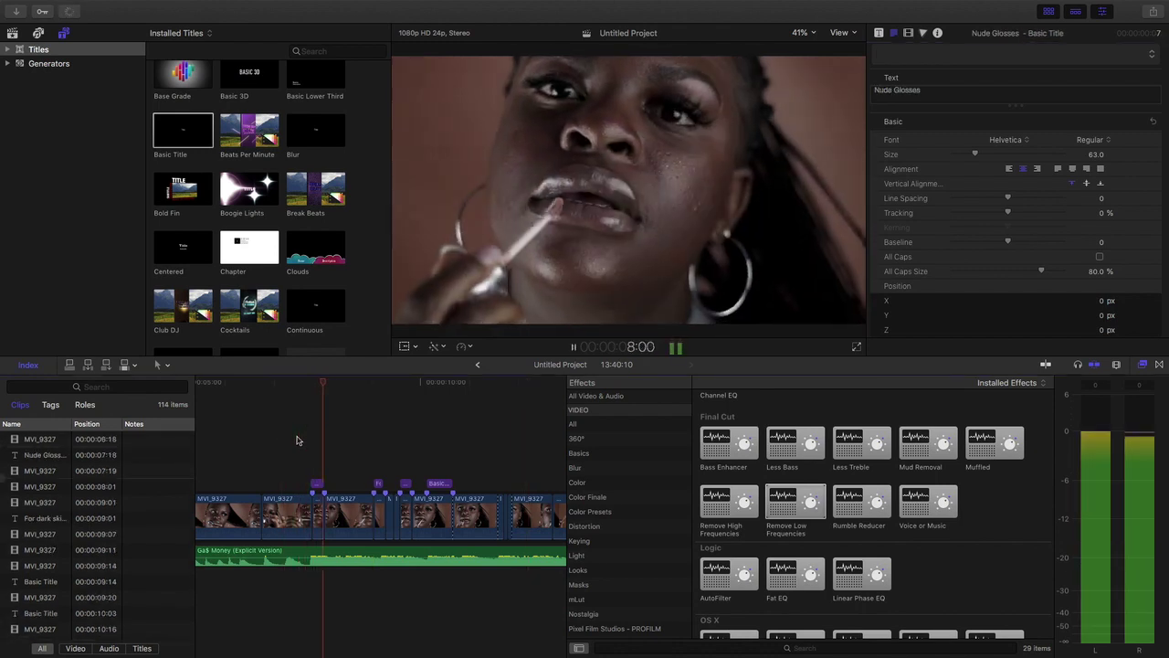
key(space)
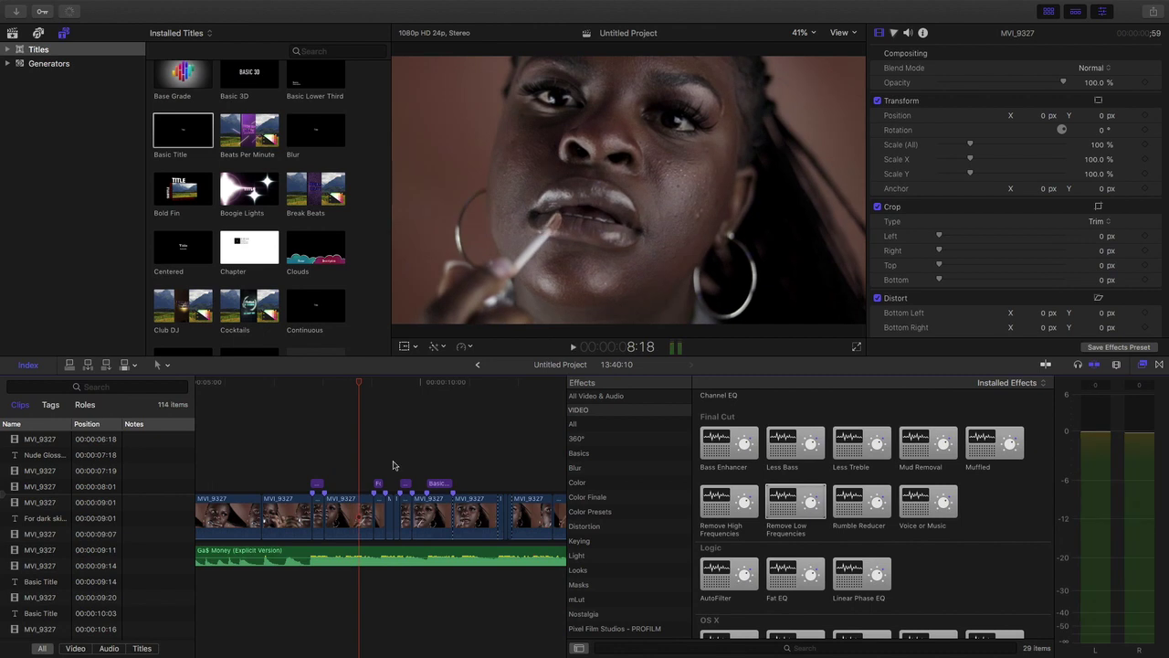
Move the "For dark skin" title earlier so that it starts at 00:00:08:18.
drag(382, 482, 364, 483)
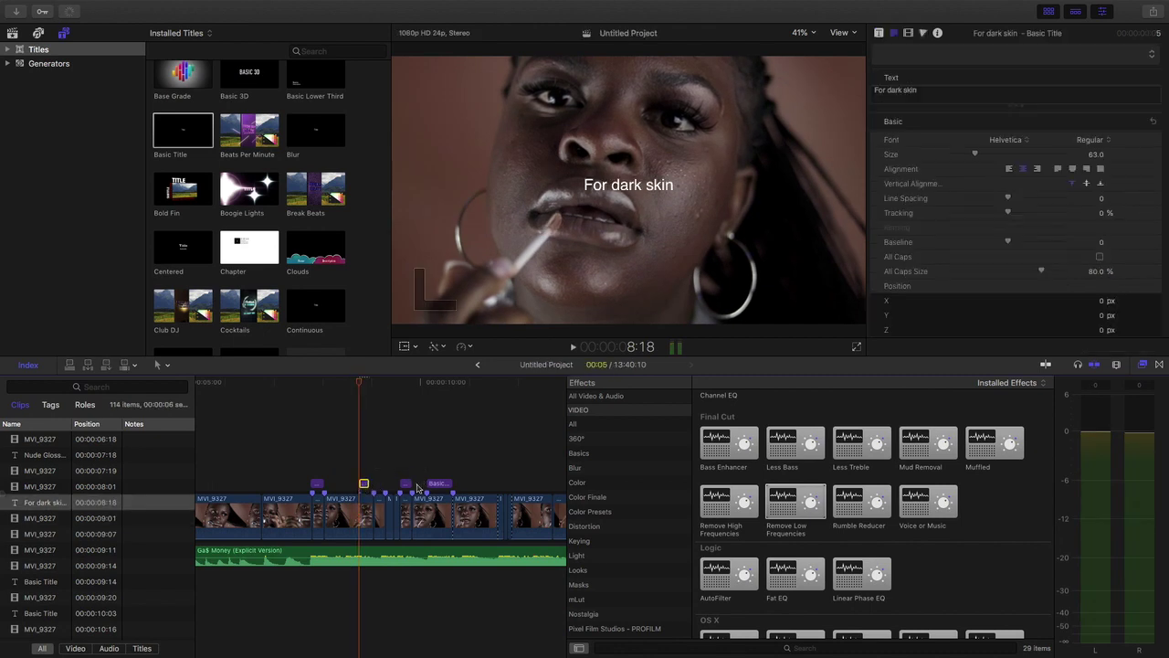
Set the "Nude Glosses" title to Handwriting - Dakota at size 98 and place it in the frame's lower right, about X 478, Y -405 px.
click(310, 456)
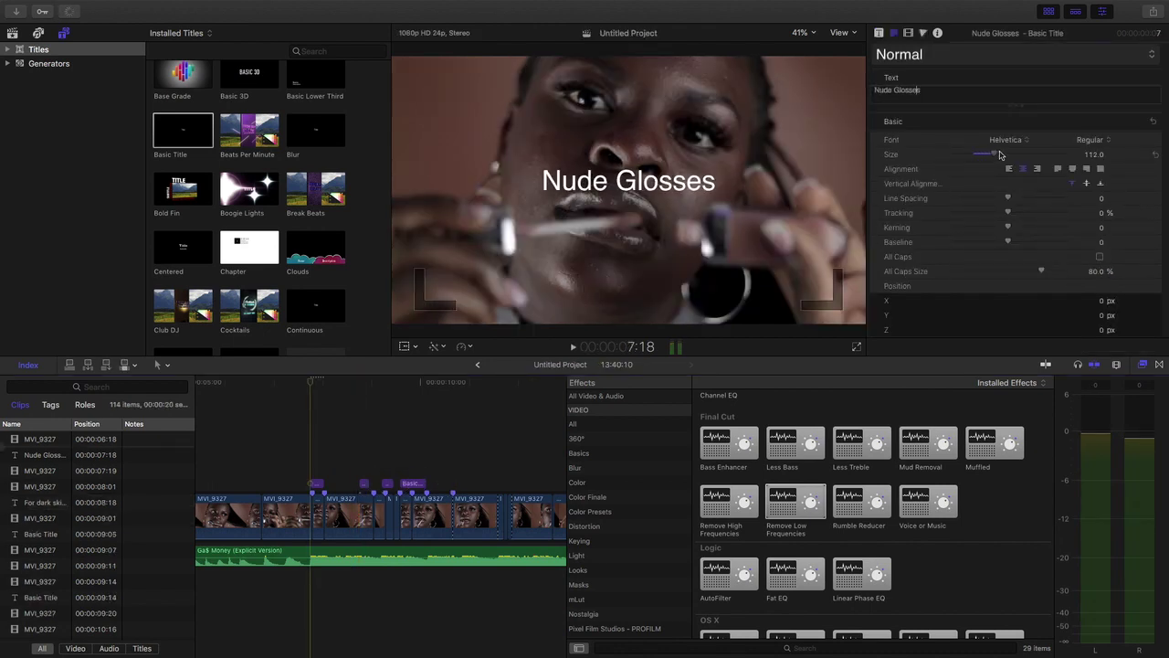
click(1008, 140)
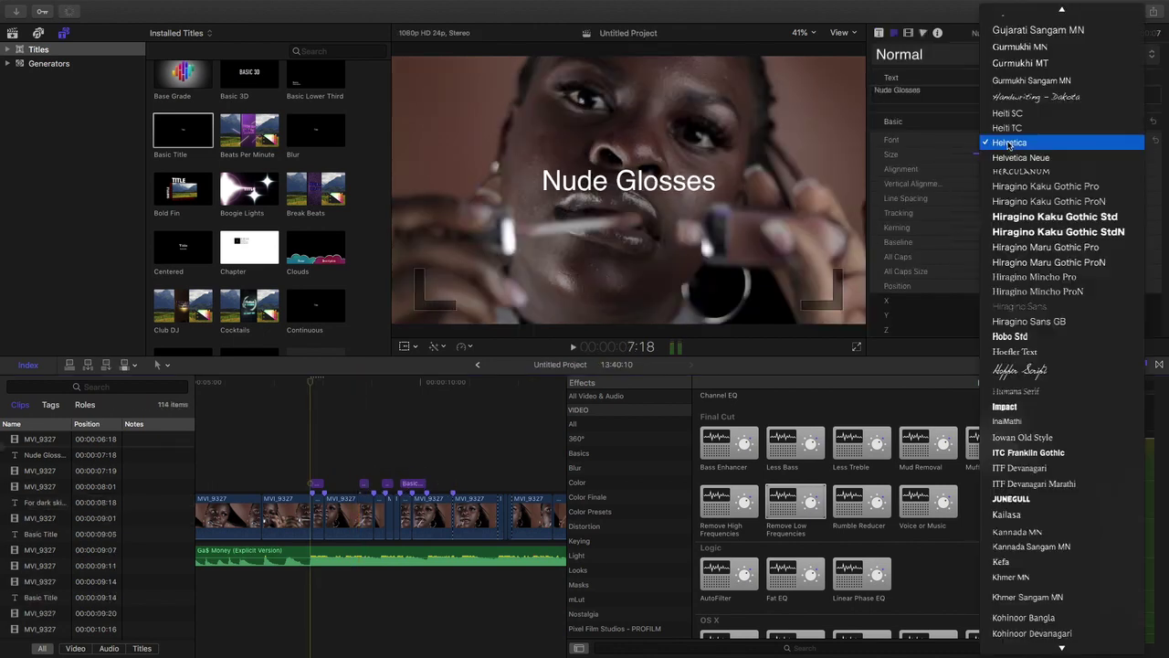
click(1030, 98)
drag(671, 190, 826, 176)
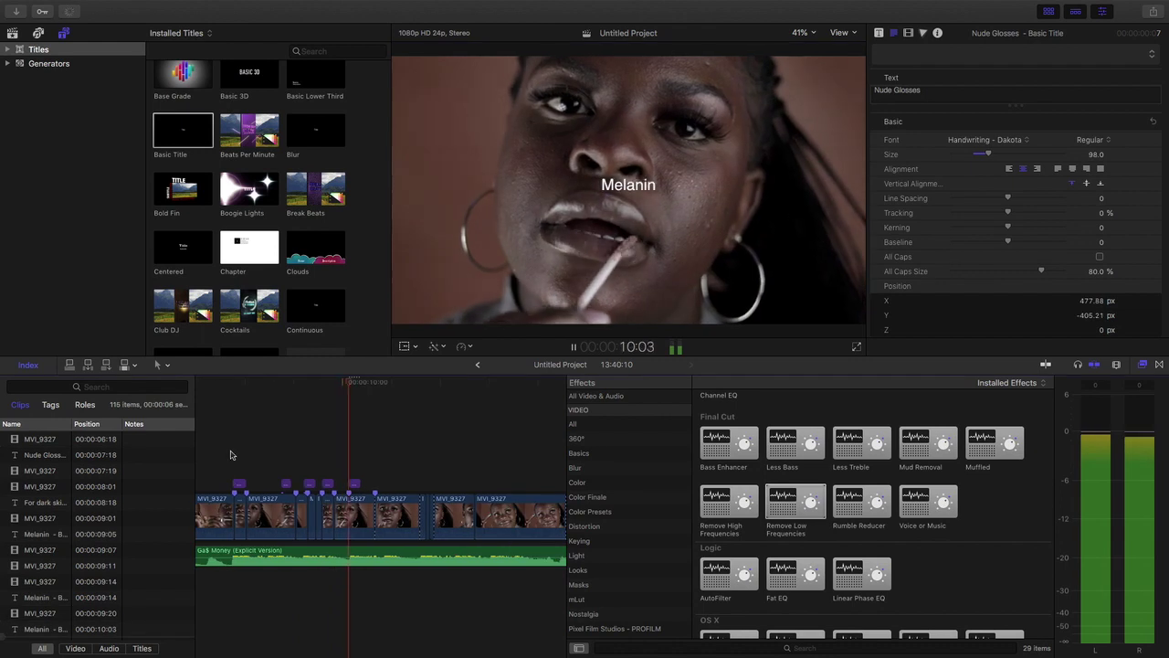
Set the font of the first "Melanin" title, at 00:00:09:05, to Handwriting - Dakota.
click(277, 466)
click(306, 462)
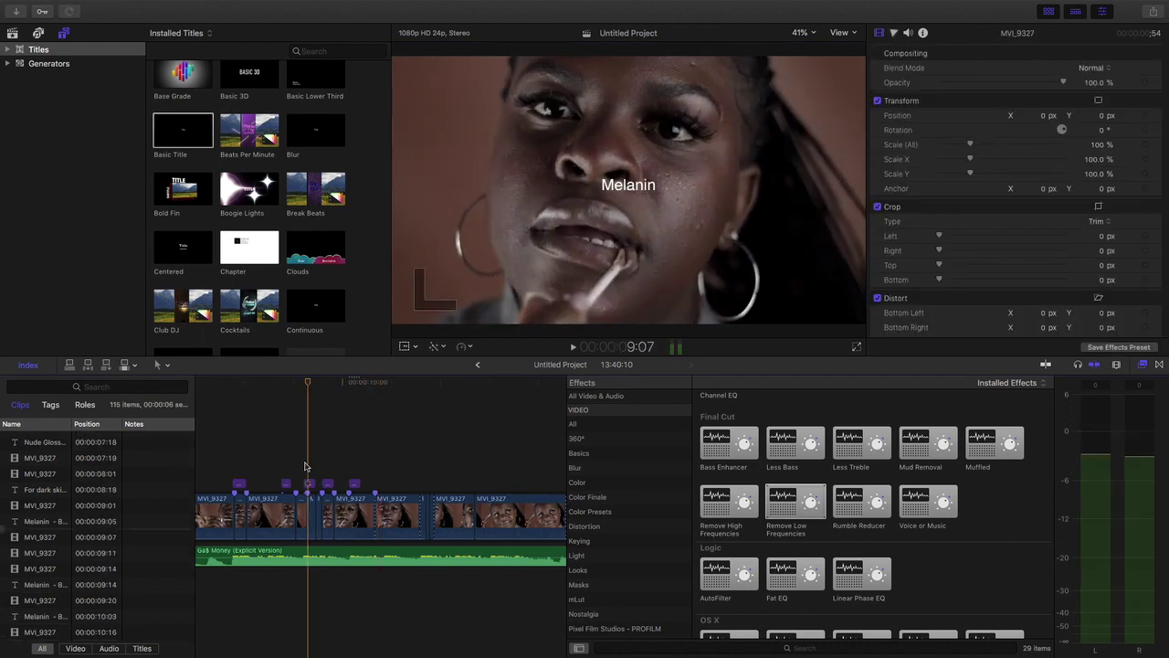
click(309, 484)
click(1022, 142)
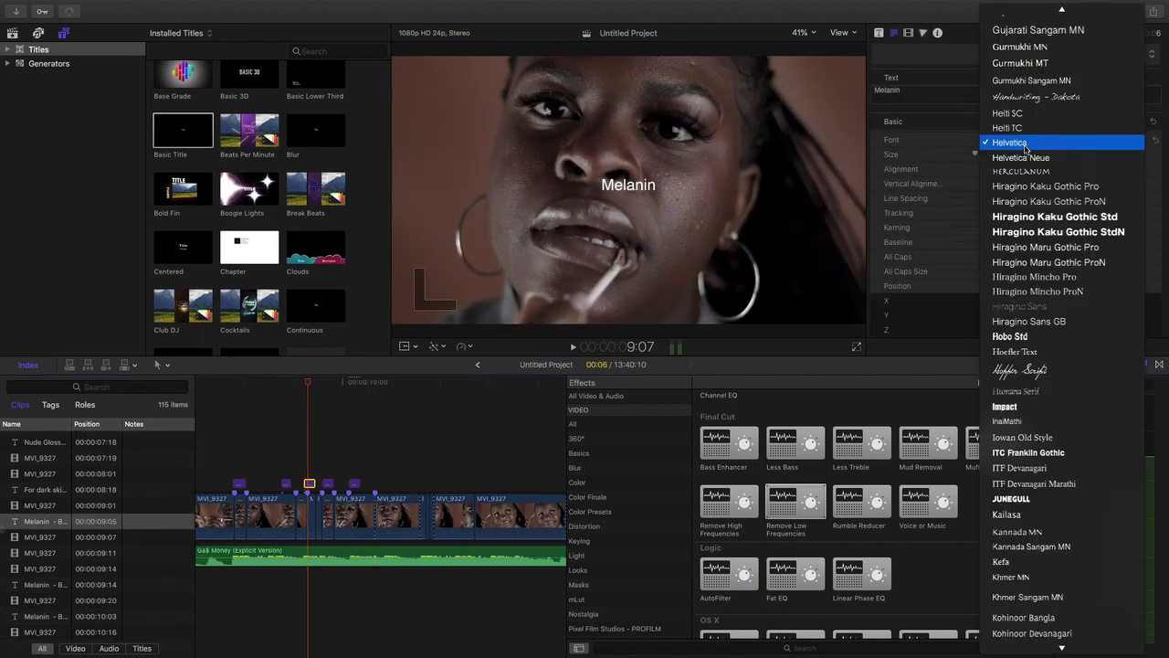
click(1023, 96)
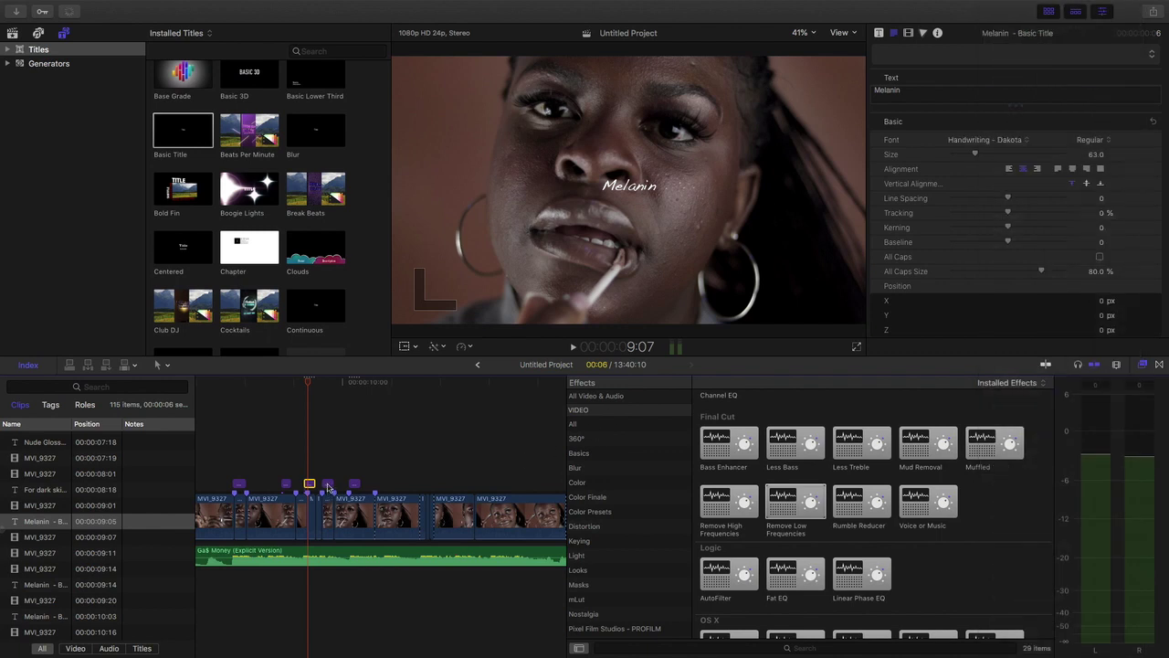
Set the font of the second "Melanin" title, at 00:00:09:14, to Hopper Script.
click(328, 485)
click(1013, 143)
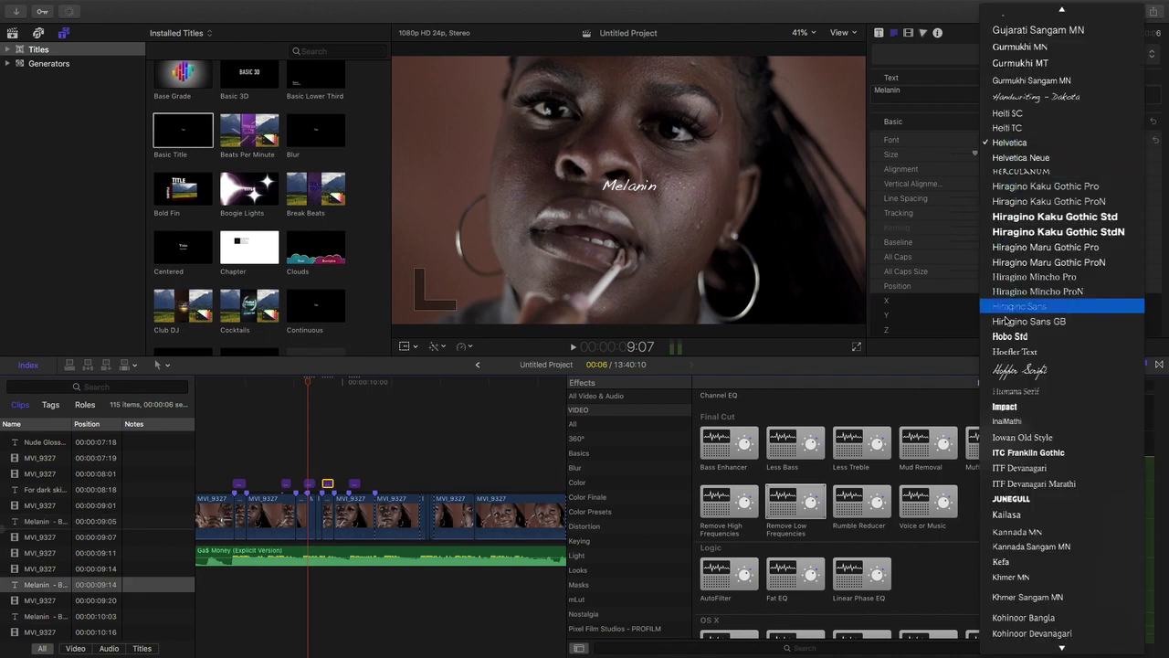
click(1004, 368)
Set the font of the third "Melanin" title, at 00:00:10:03, to Handwriting - Dakota.
scroll(383, 484, right, 1)
scroll(301, 473, right, 1)
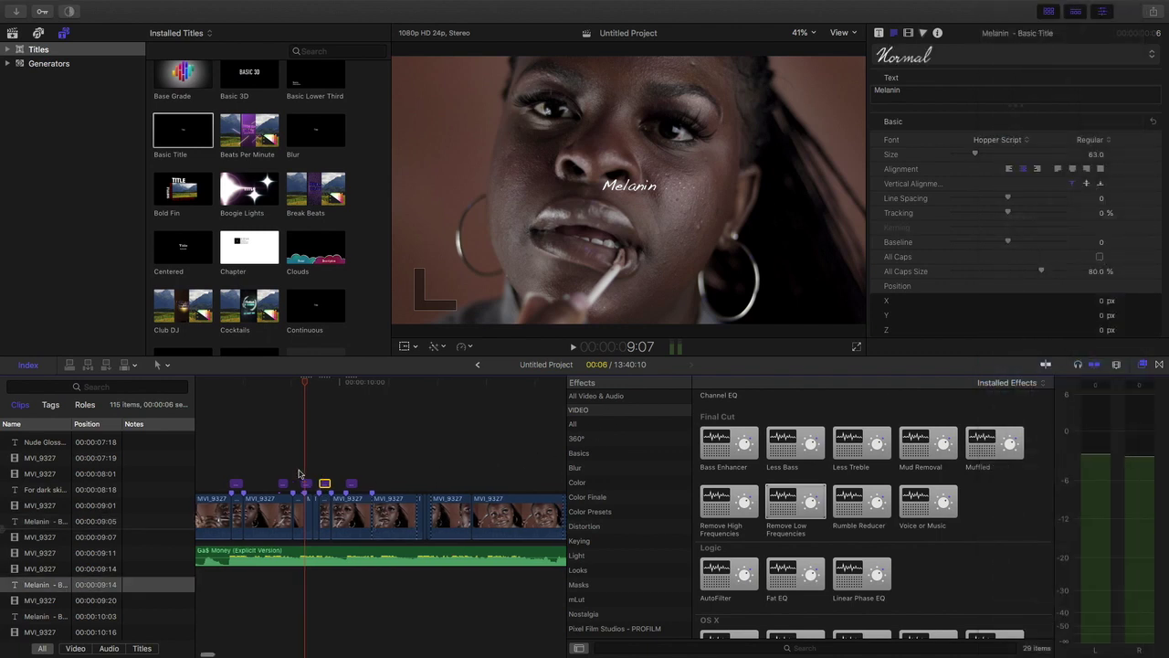
click(352, 485)
scroll(352, 485, left, 1)
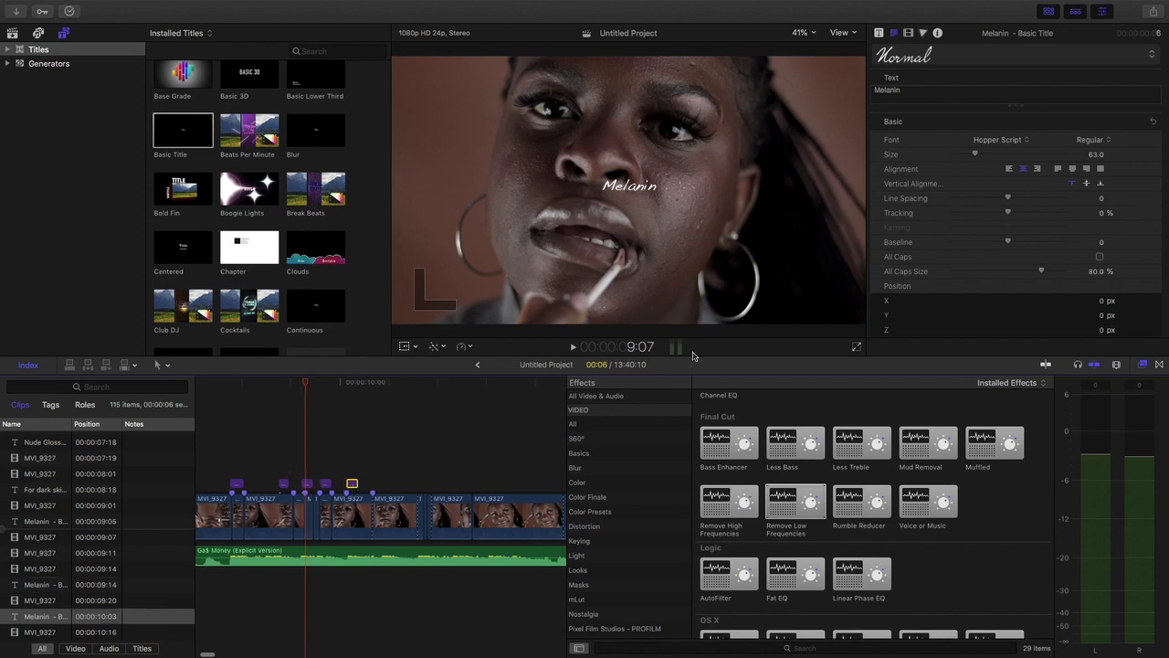
click(1003, 142)
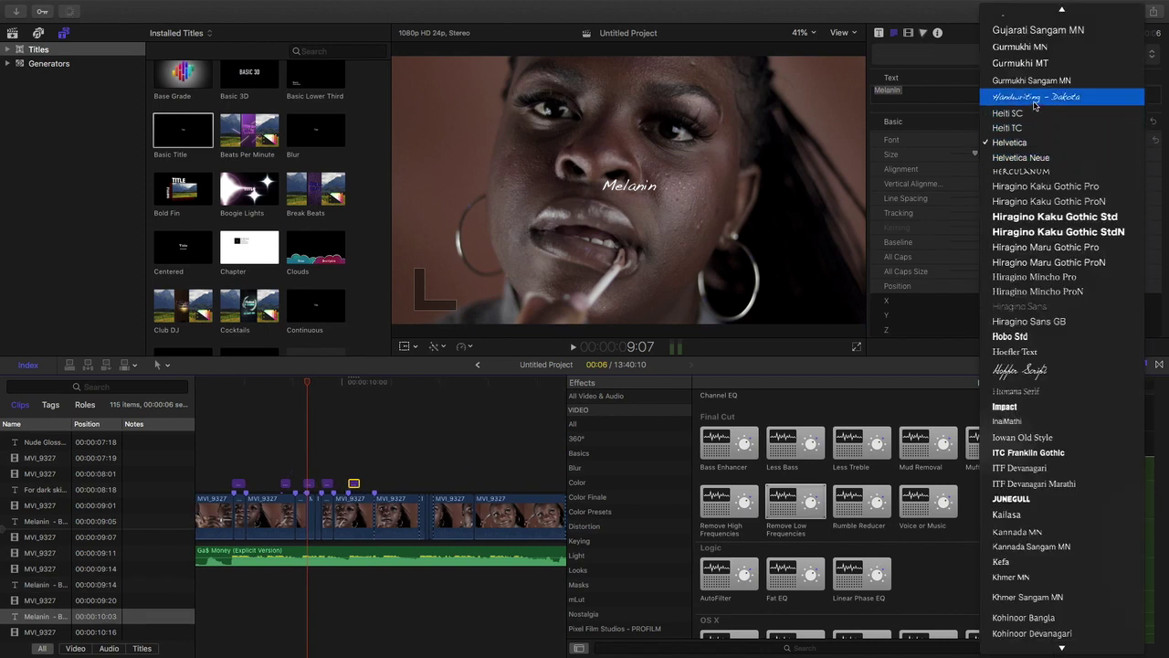
key(Escape)
Play the section from the "For dark skin" title through the "Melanin" titles to review their look and timing.
click(280, 443)
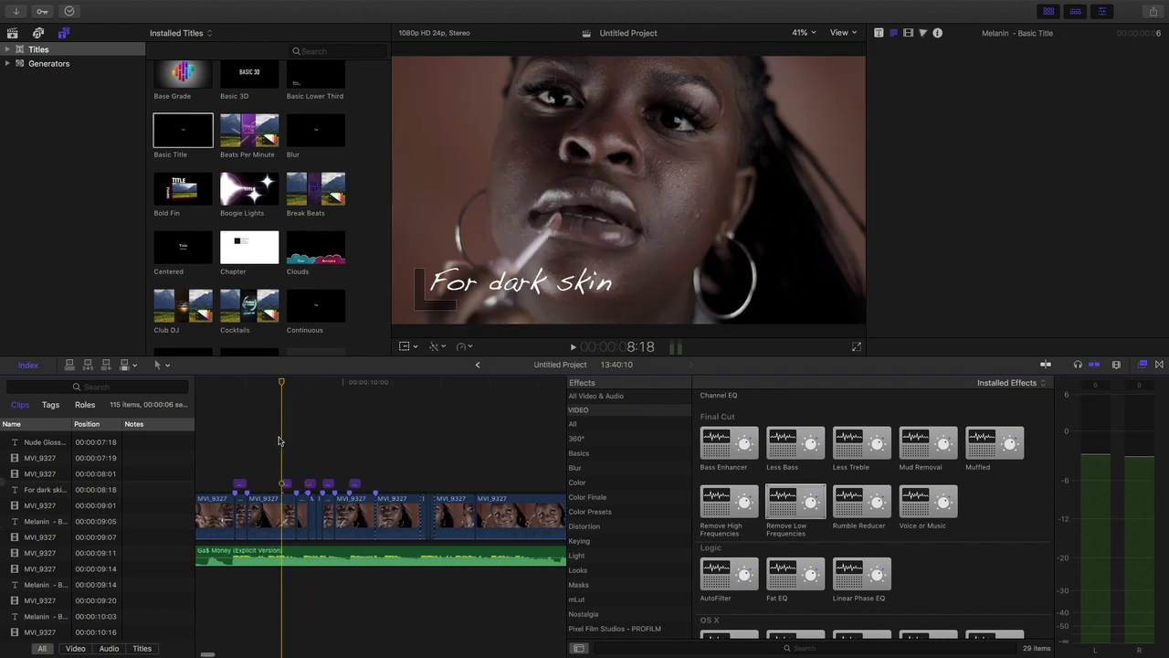
key(space)
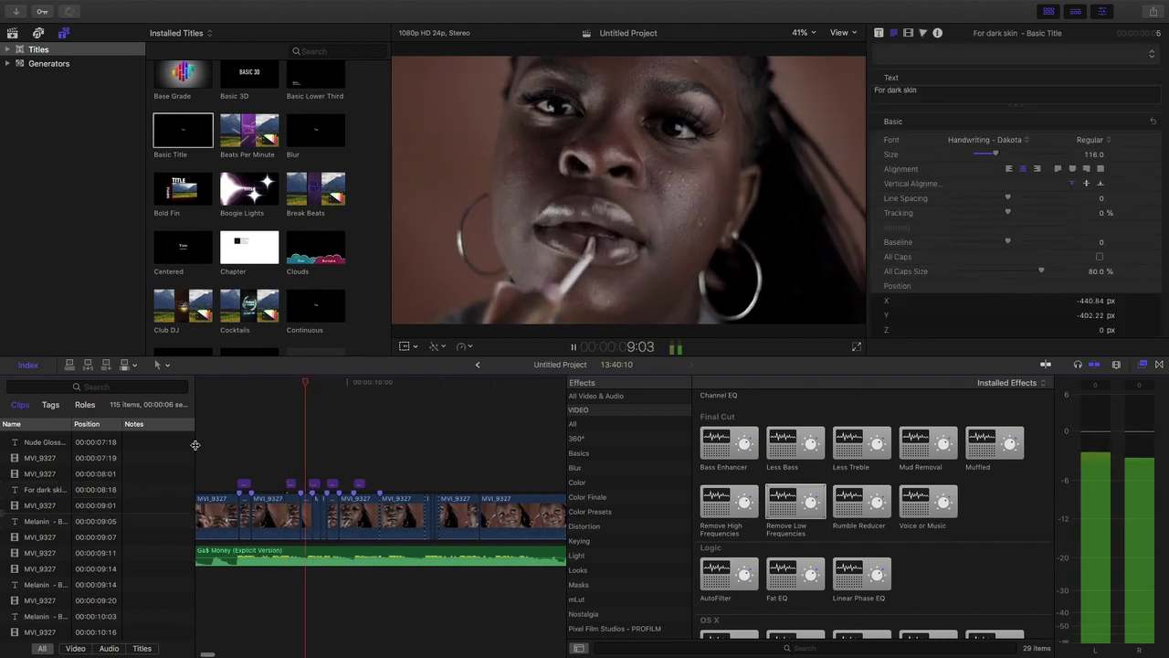
click(198, 387)
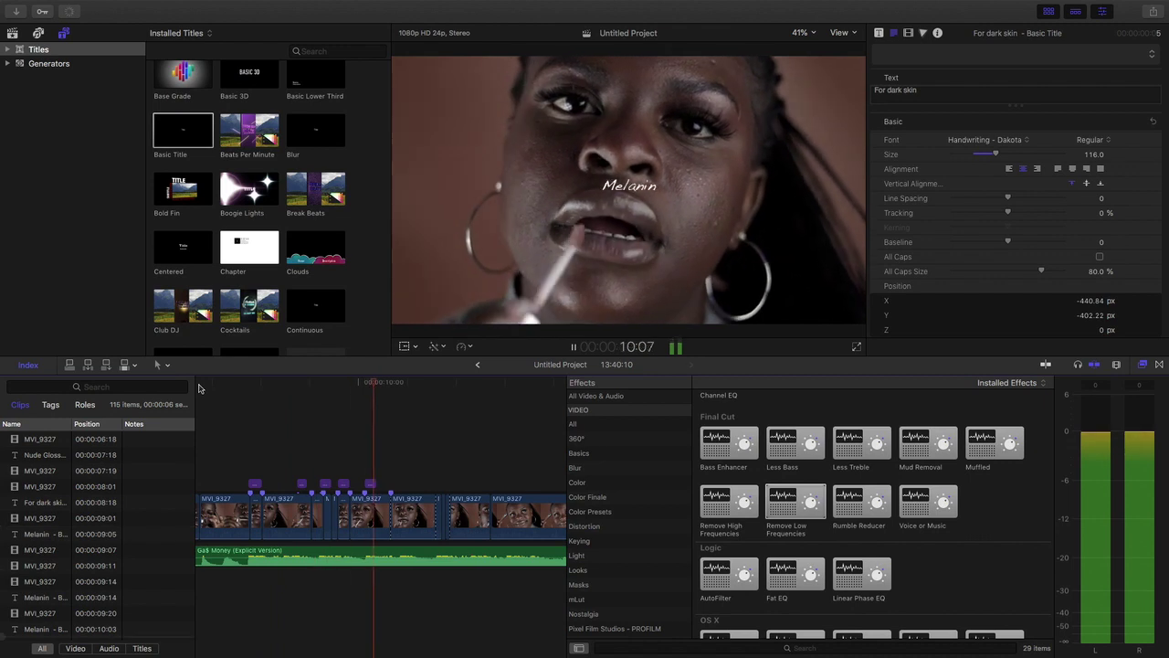
key(space)
Enlarge the first "Melanin" title to size 122 and place it in the frame's lower right, about X 595, Y -315 px.
click(319, 458)
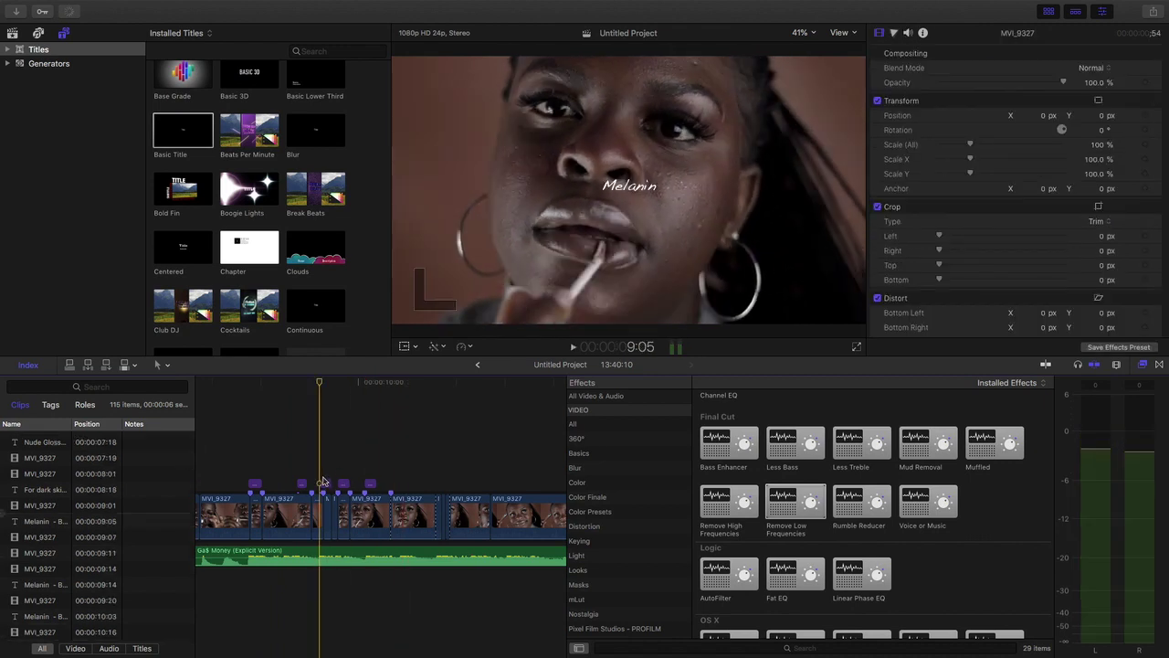
click(326, 484)
drag(638, 190, 638, 188)
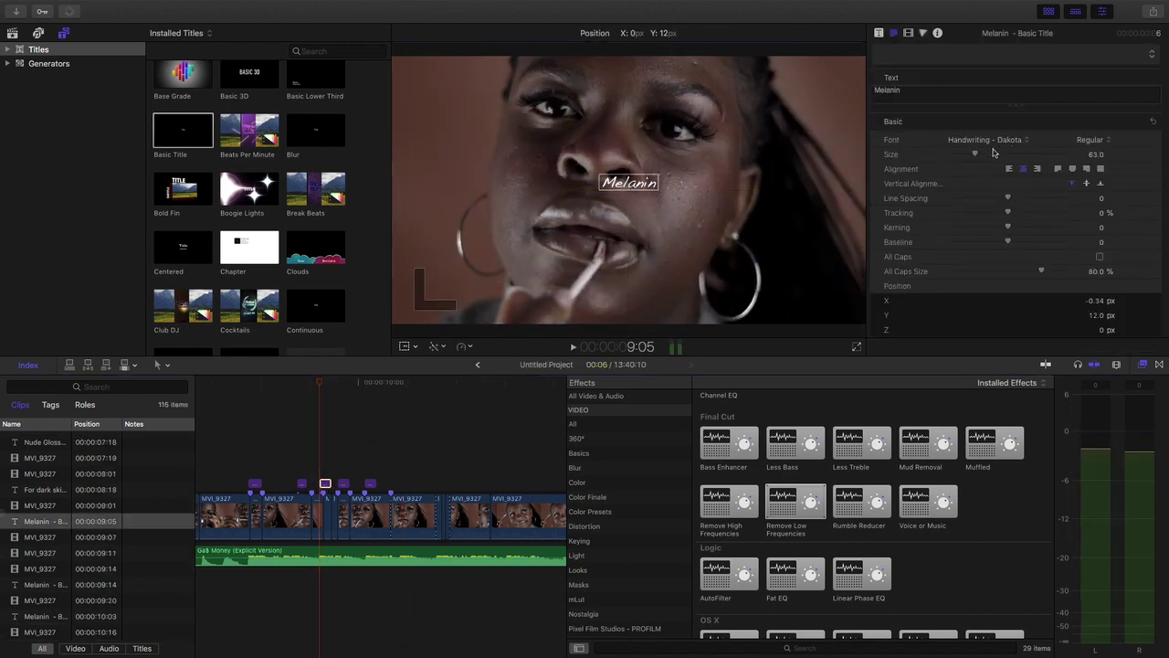
drag(974, 154, 1002, 157)
drag(667, 173, 809, 255)
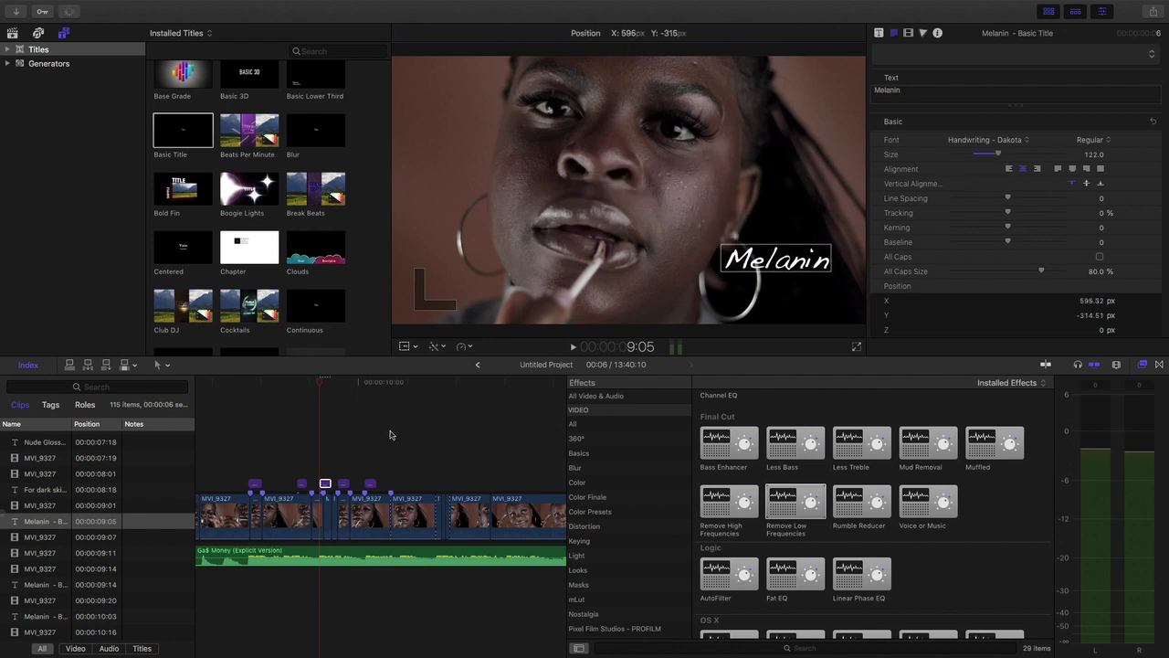
Play from the "For dark skin" title to check the repositioned first "Melanin" title.
click(294, 449)
key(space)
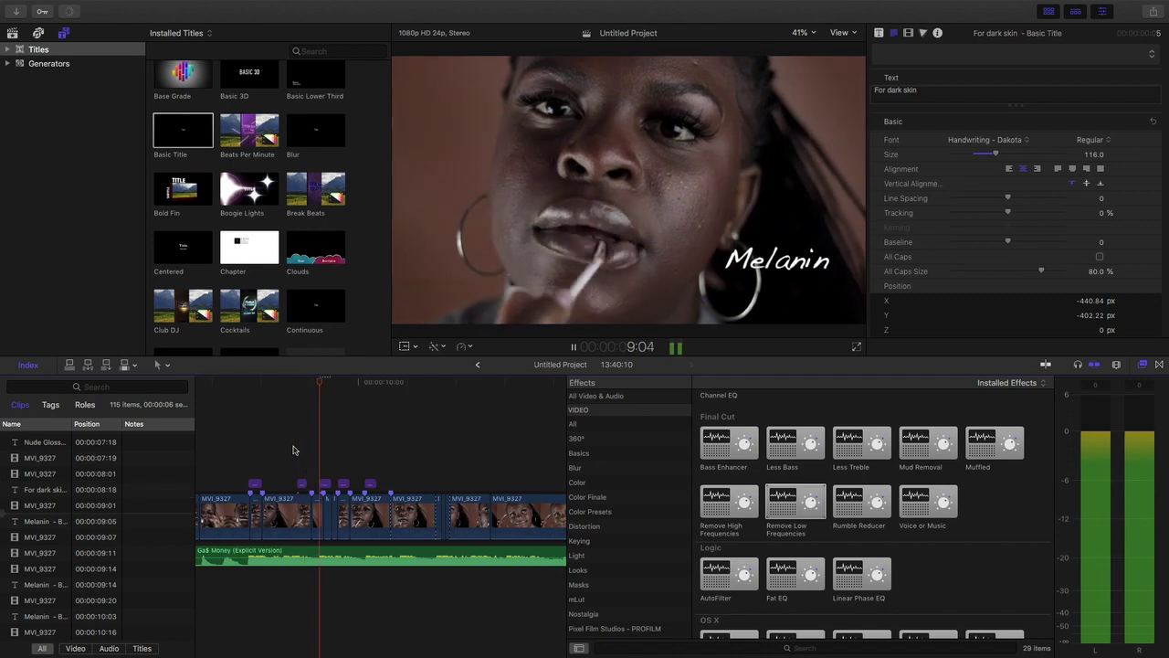
key(space)
Move the second "Melanin" title to the left of the face, about X -744, Y -35 px, and set its font to Iowan Old Style.
drag(640, 189, 456, 196)
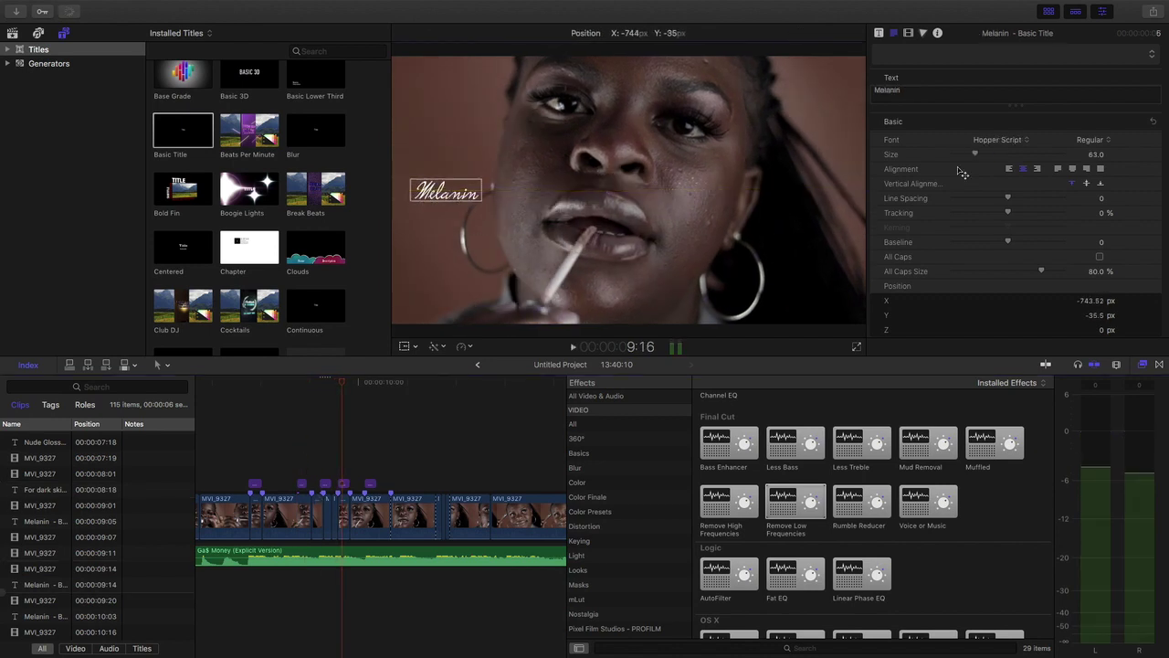
click(1005, 142)
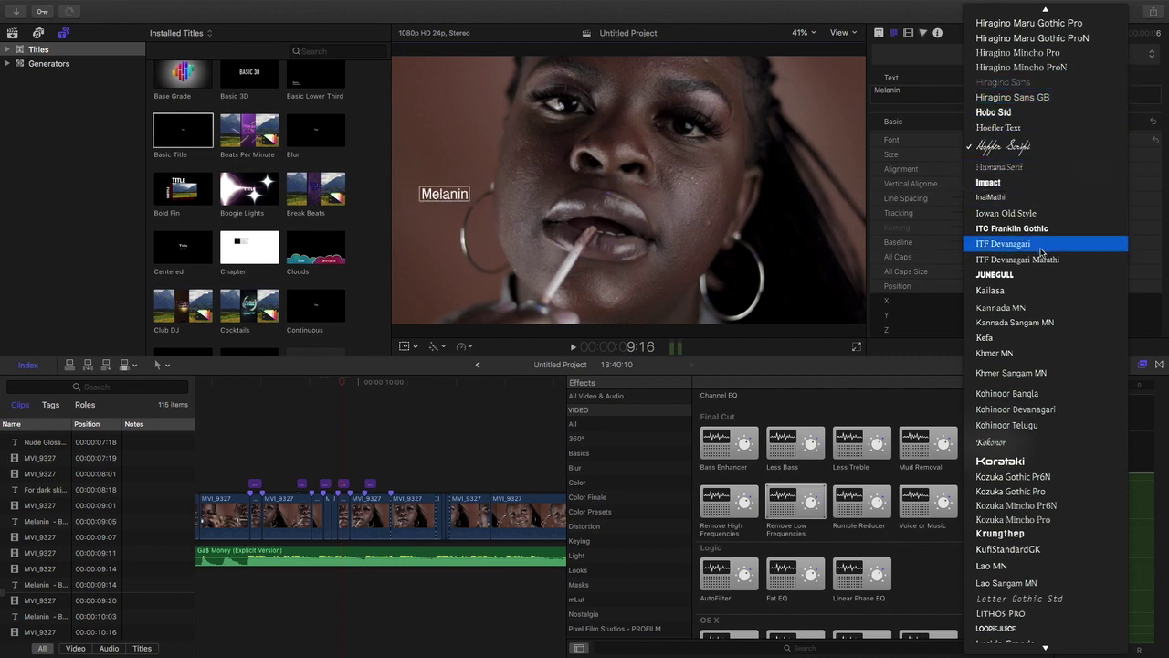
click(377, 453)
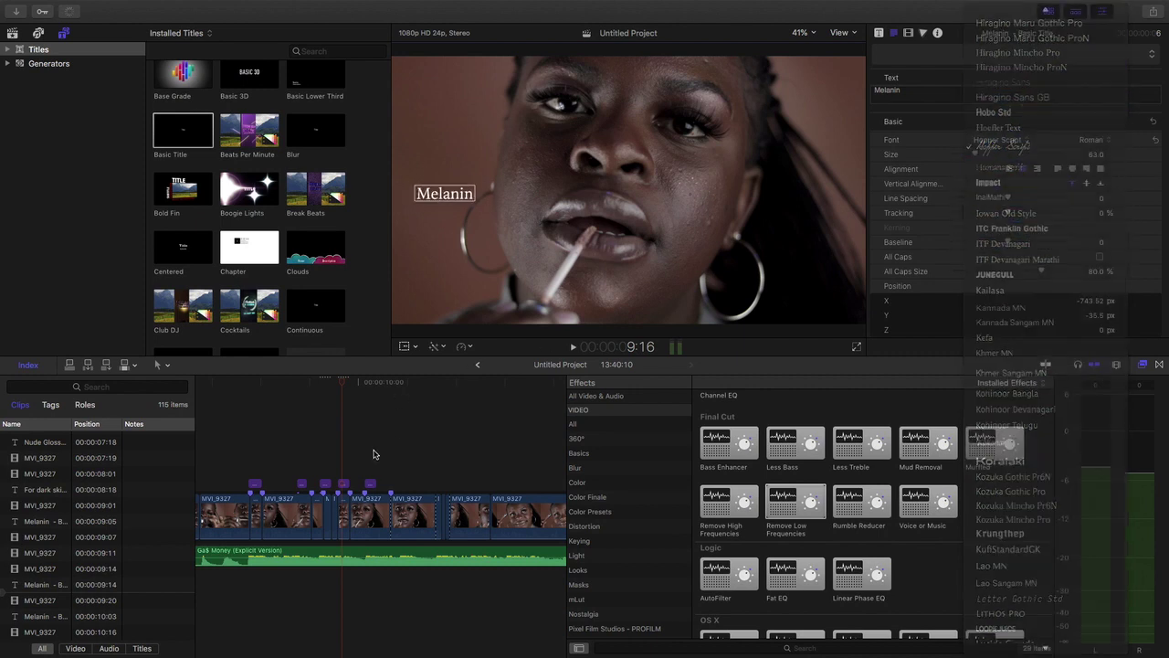
Check the fonts of the neighbouring "Melanin" titles and set the second one, at 00:00:09:14, to Handwriting - Dakota.
click(370, 483)
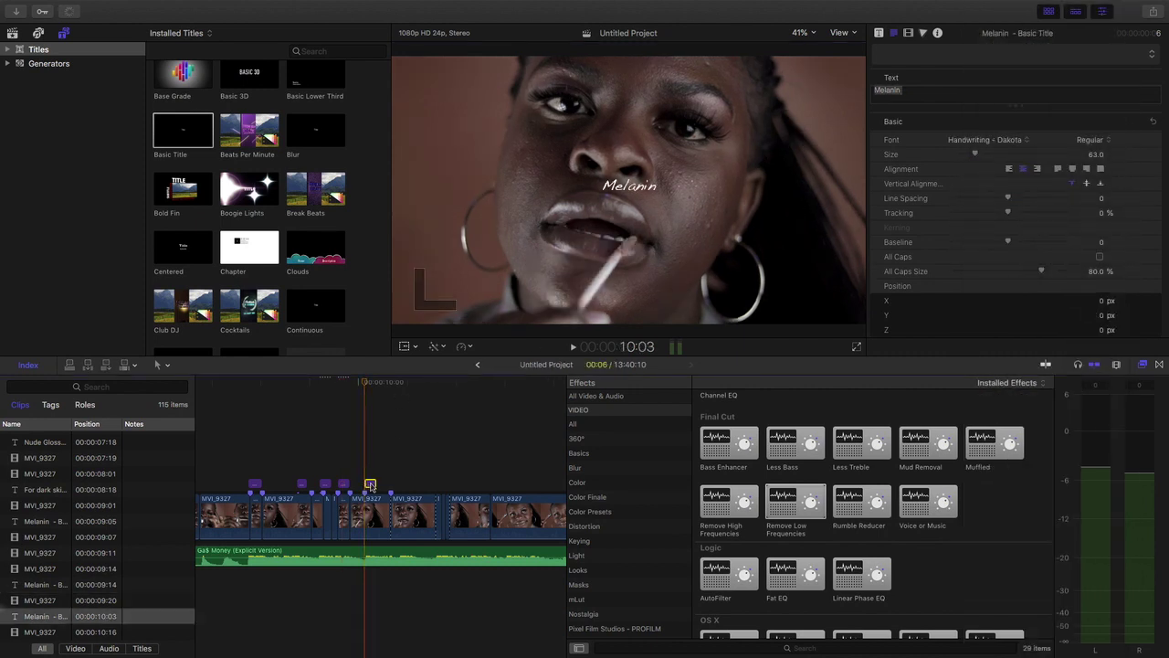
click(304, 463)
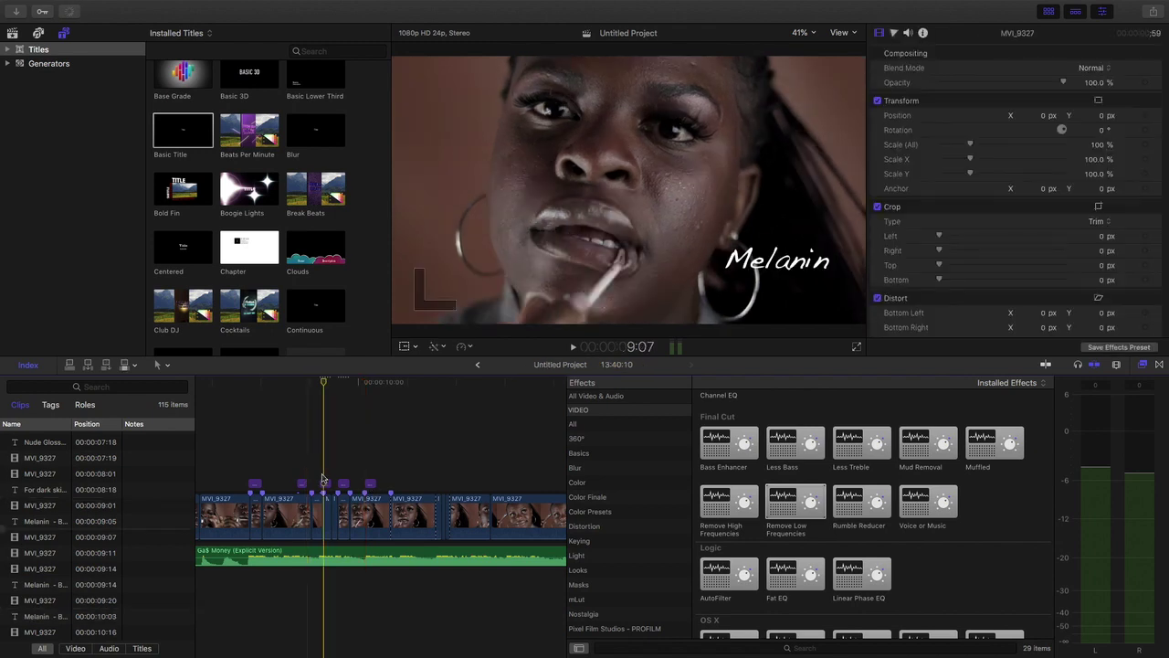
click(325, 483)
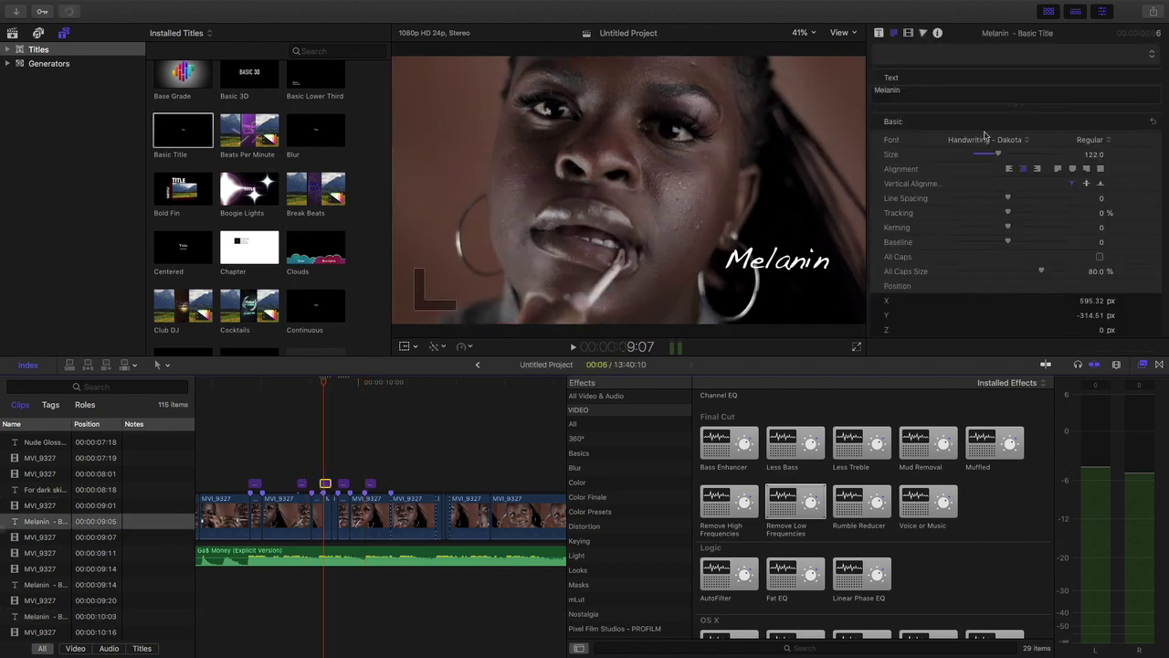
click(344, 484)
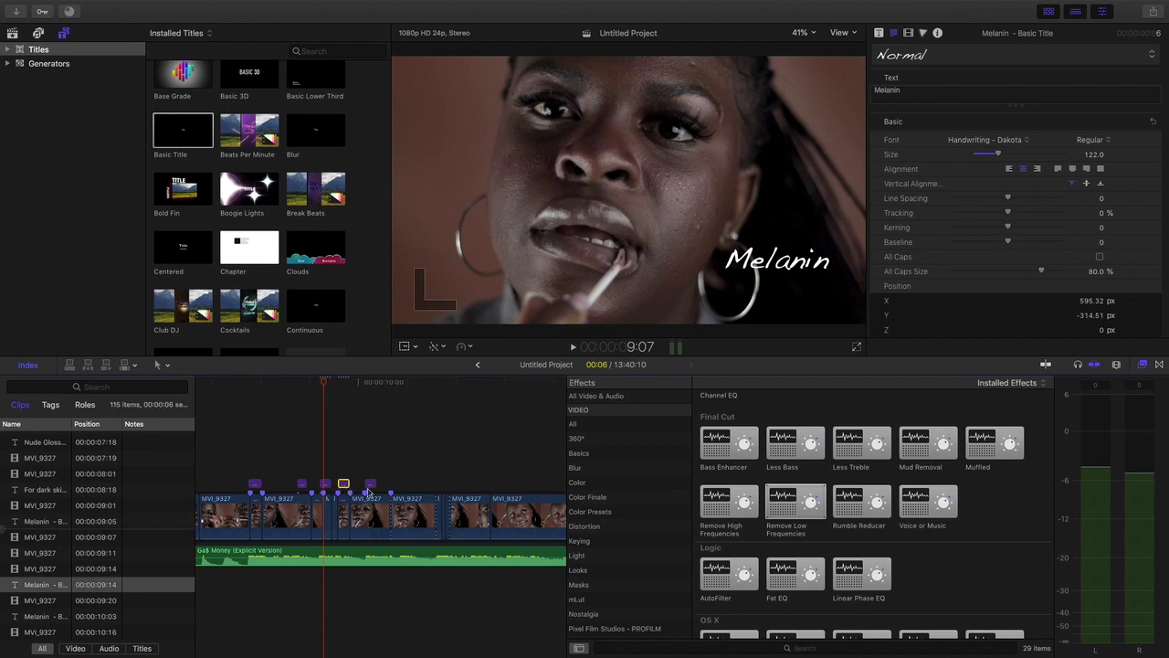
click(1024, 140)
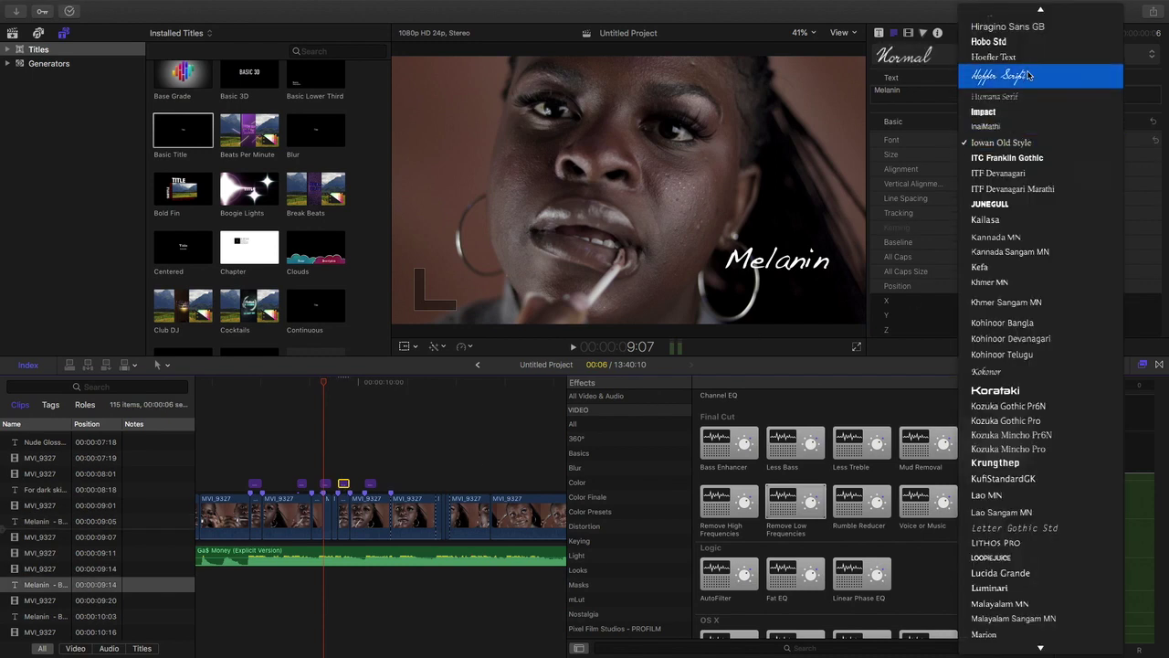
scroll(1034, 137, up, 3)
scroll(1036, 146, up, 10)
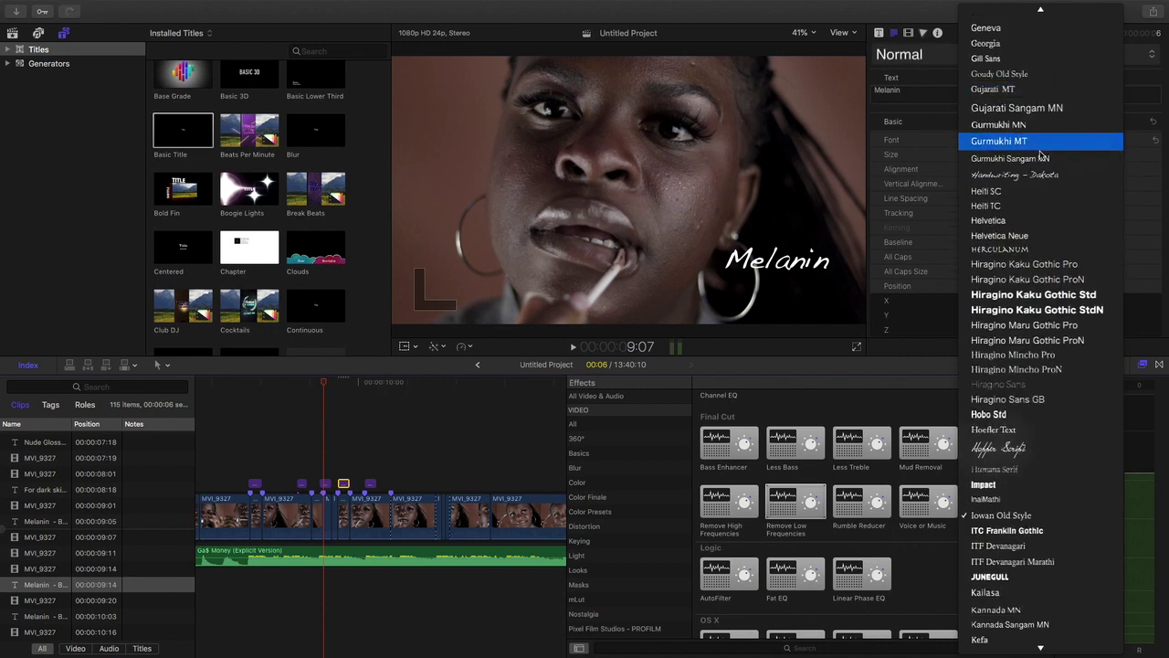
click(745, 376)
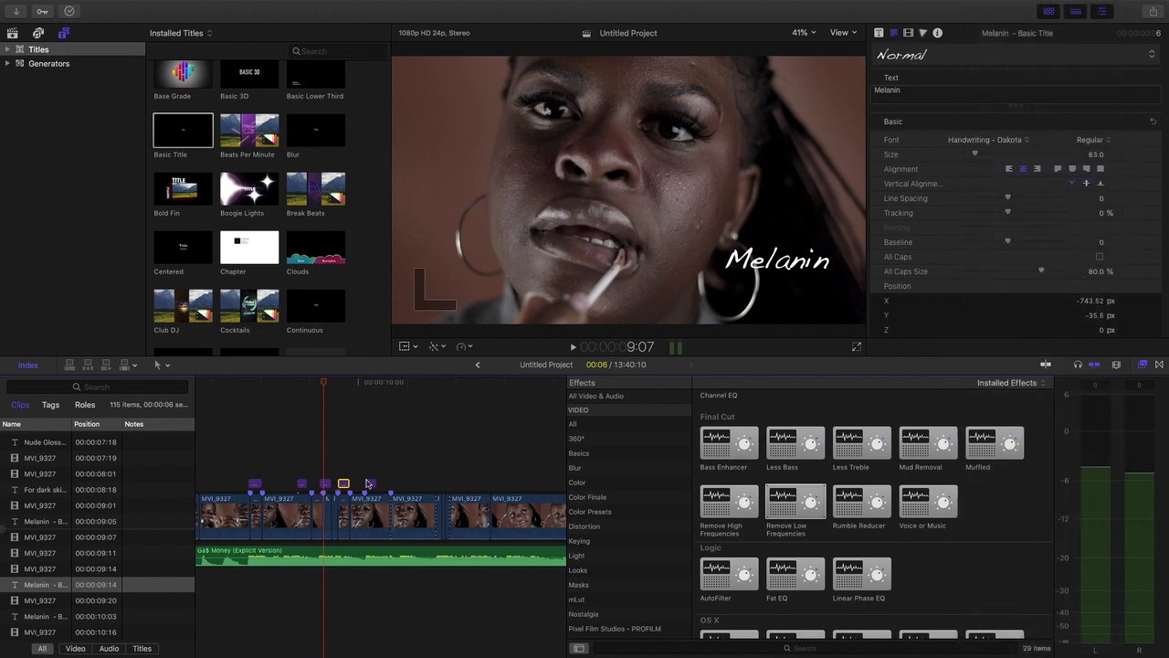
click(368, 482)
click(1025, 140)
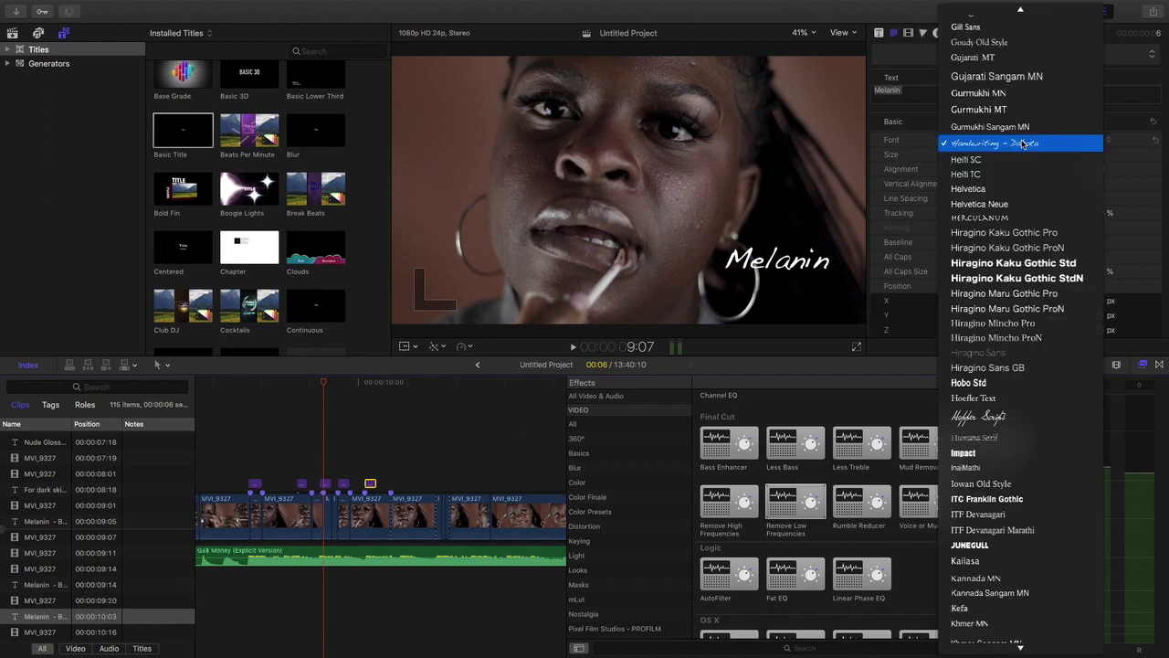
click(232, 440)
Play the titled section from before "Nude Glosses" past the last "Melanin" title to review all the titles.
click(242, 432)
key(space)
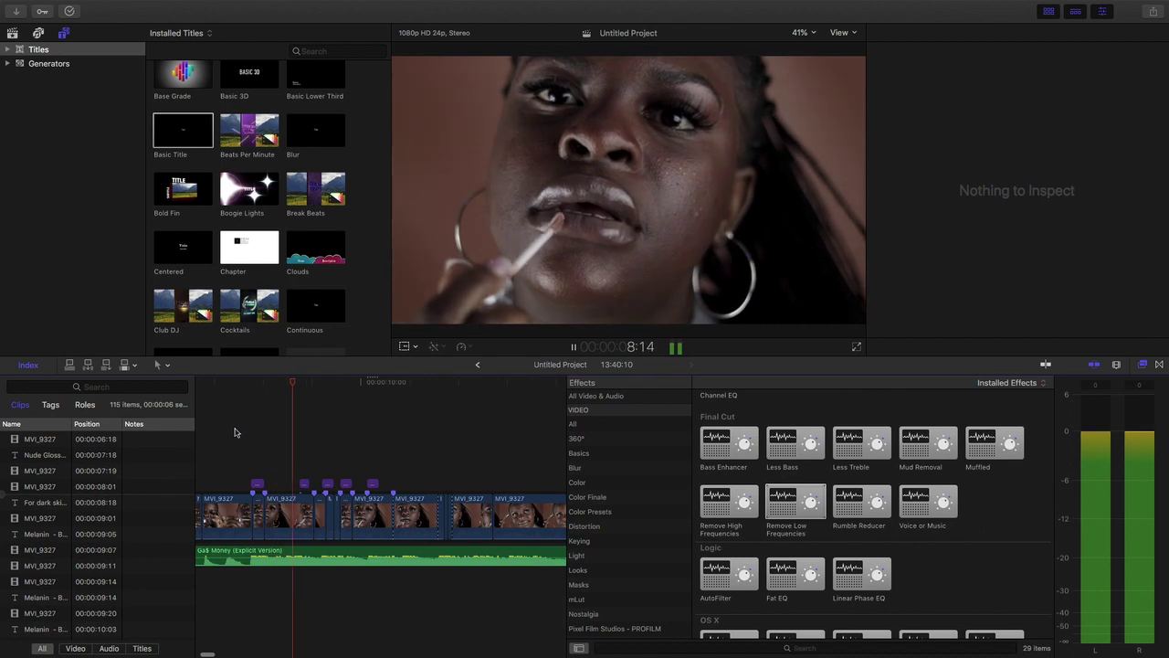
click(203, 395)
key(space)
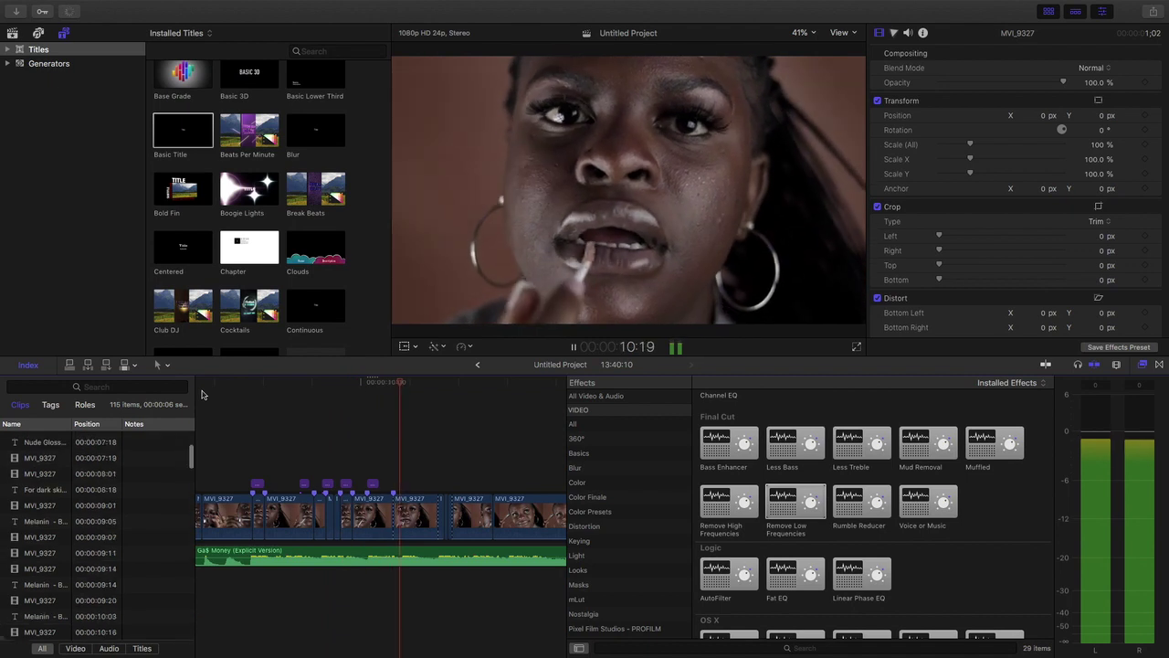
key(space)
Set the font of the last "Melanin" title, at 00:00:10:03, back to Handwriting - Dakota and bring the playhead onto it.
click(359, 446)
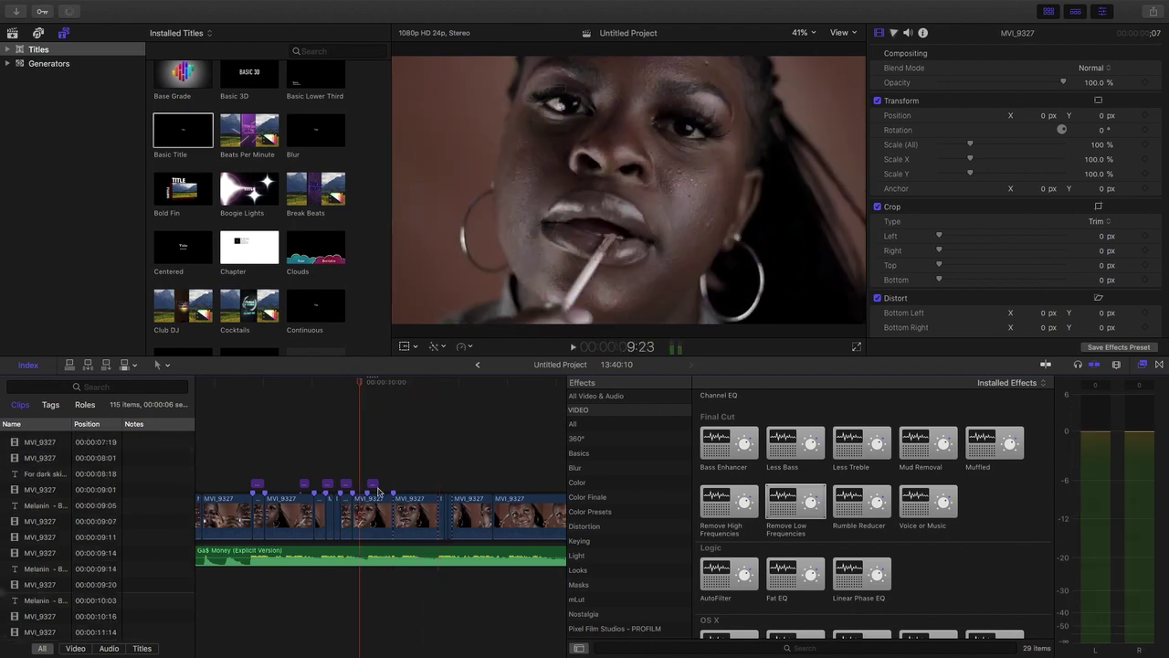
click(373, 483)
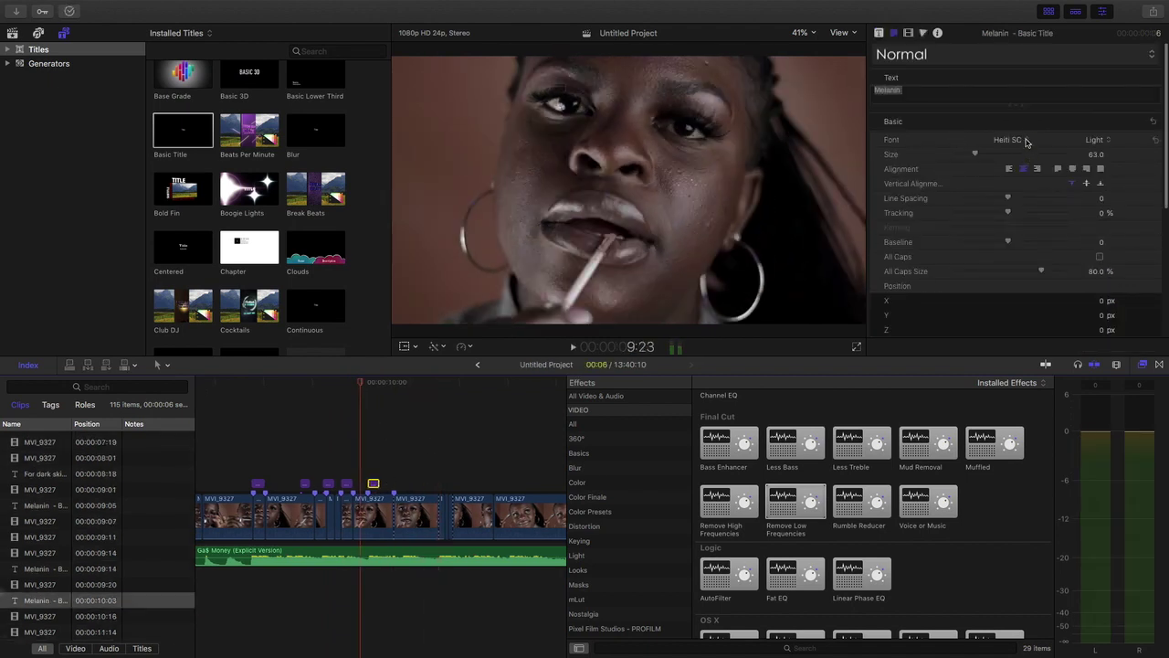
click(1026, 142)
click(1005, 115)
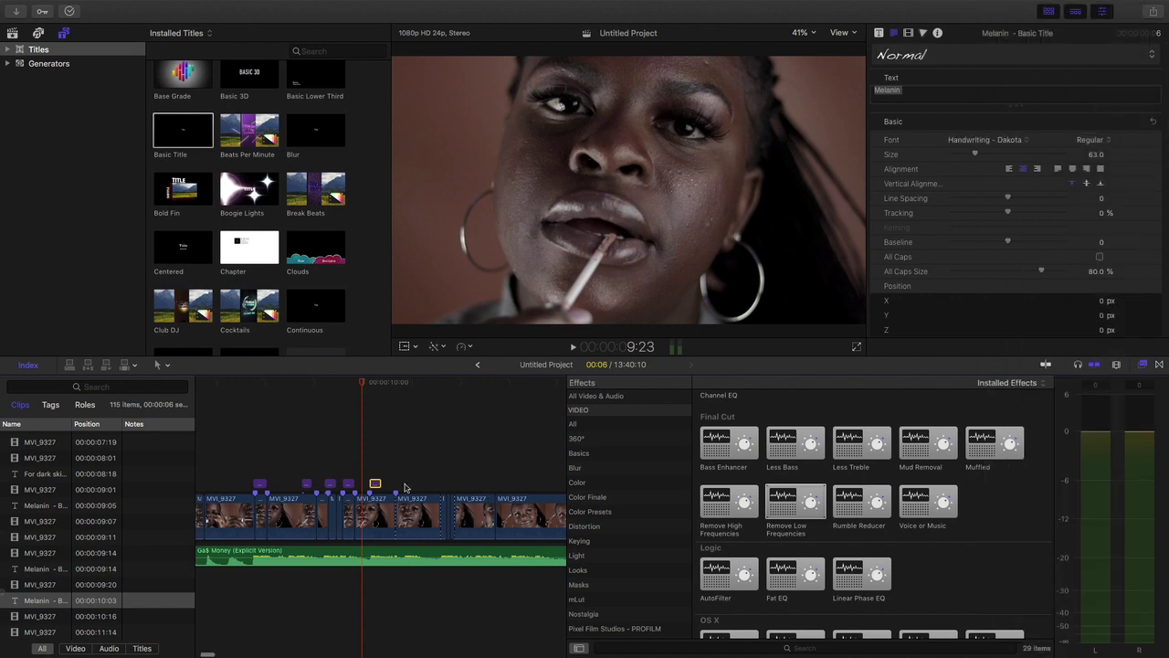
click(376, 459)
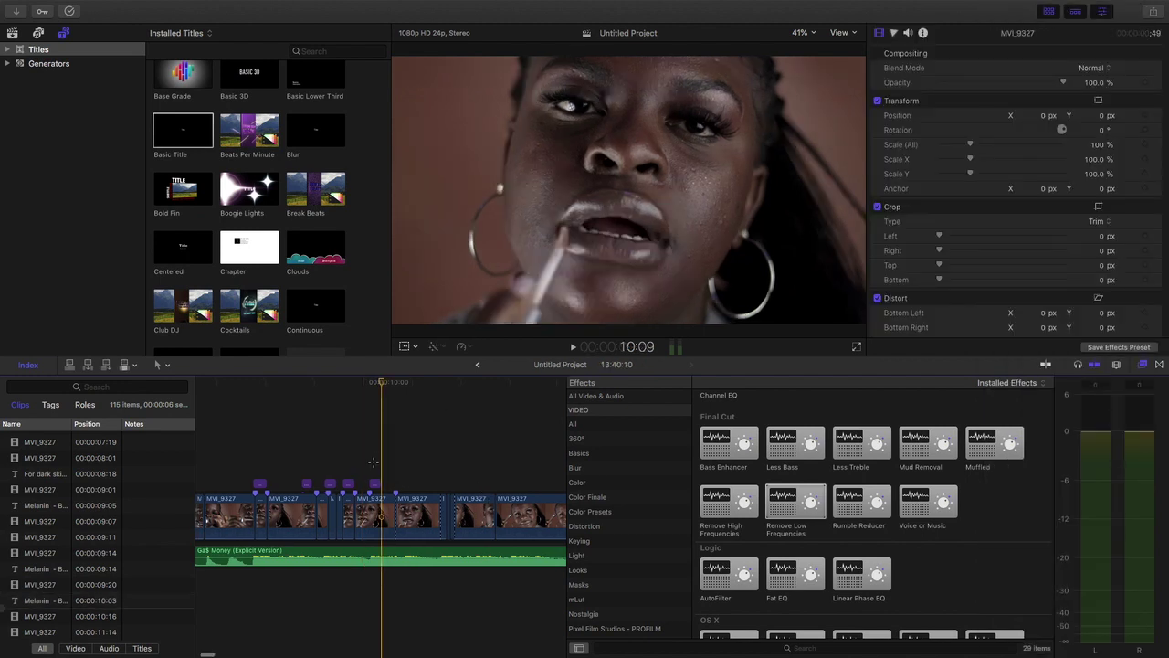
Move the last "Melanin" title to the upper left of the face, about X -711, Y 381 px, and enlarge it to size 106.
click(380, 483)
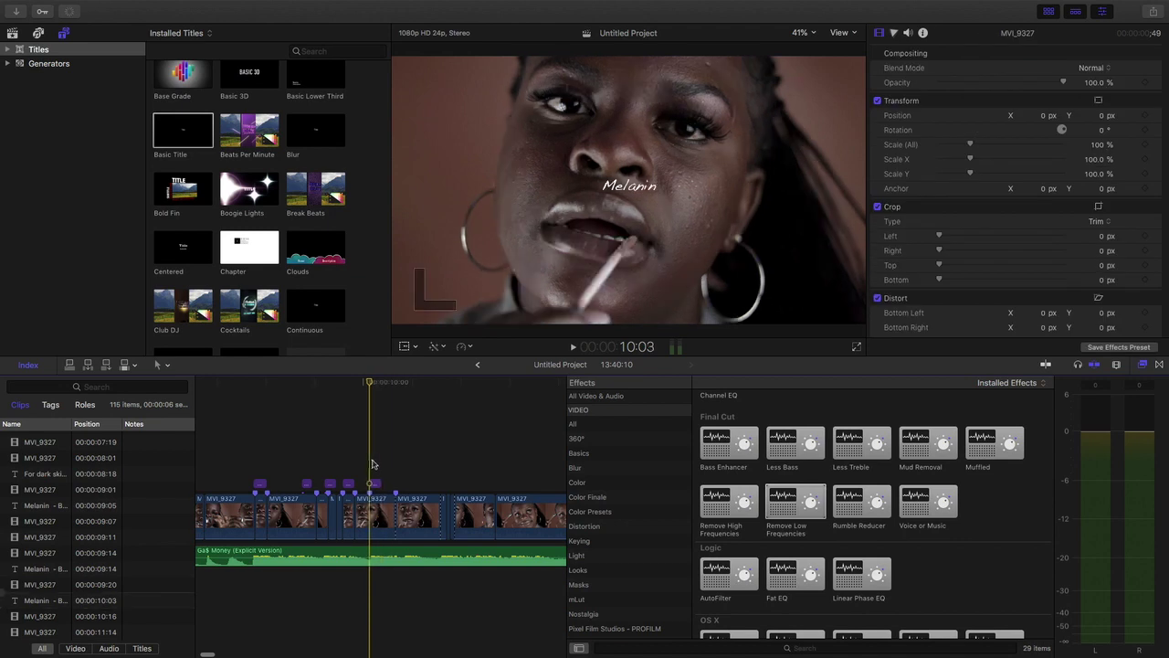
drag(629, 193, 468, 109)
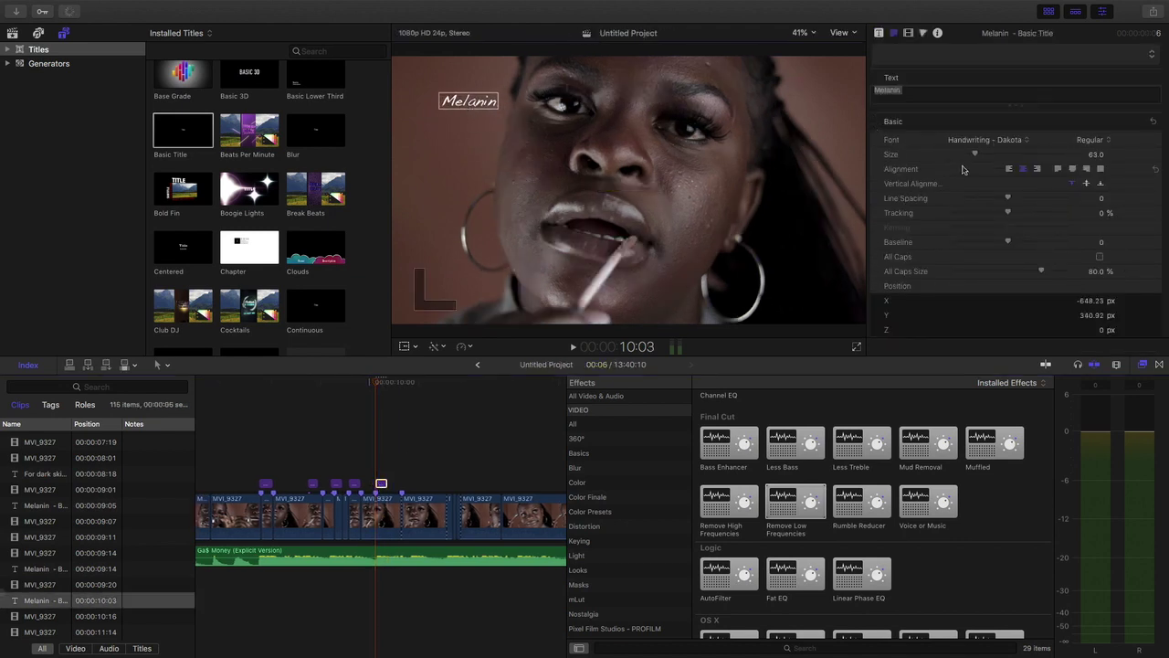
drag(977, 156, 994, 156)
drag(484, 91, 469, 81)
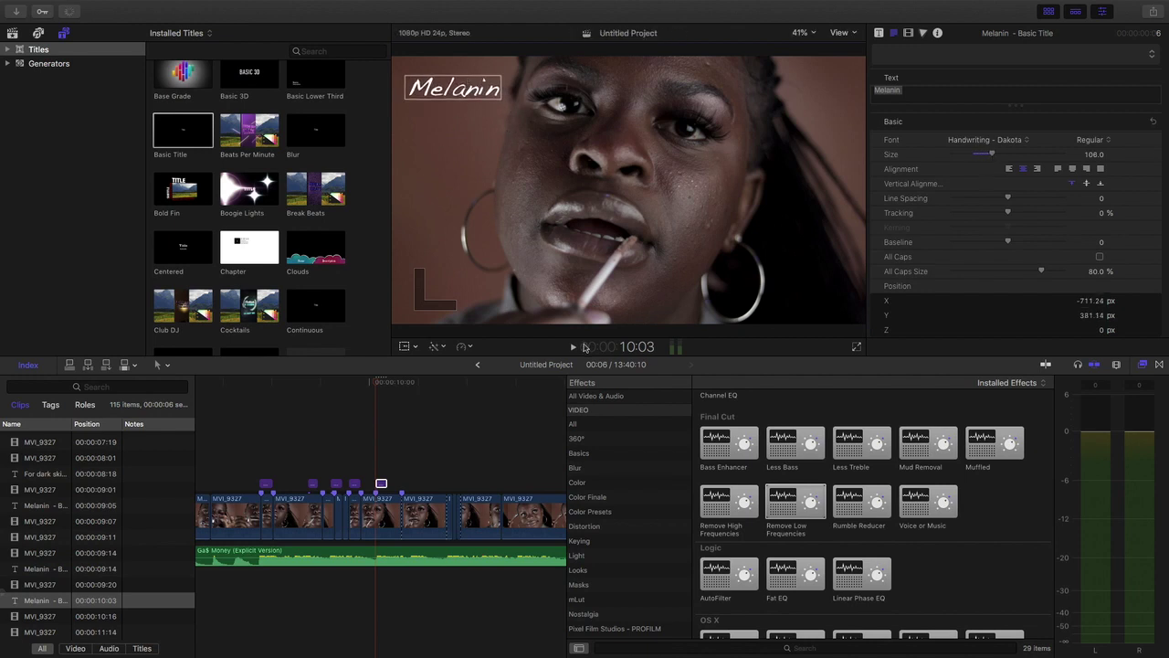
Play the titled section twice from the "Nude Glosses" title to review the placement and size of the titles.
click(255, 439)
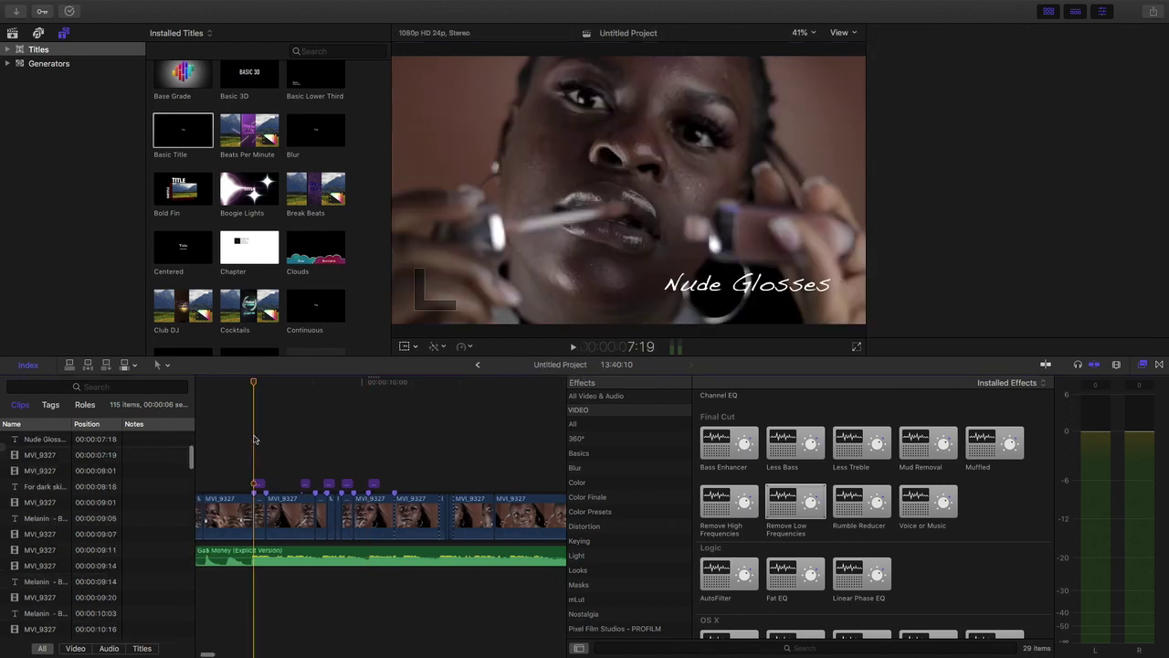
key(space)
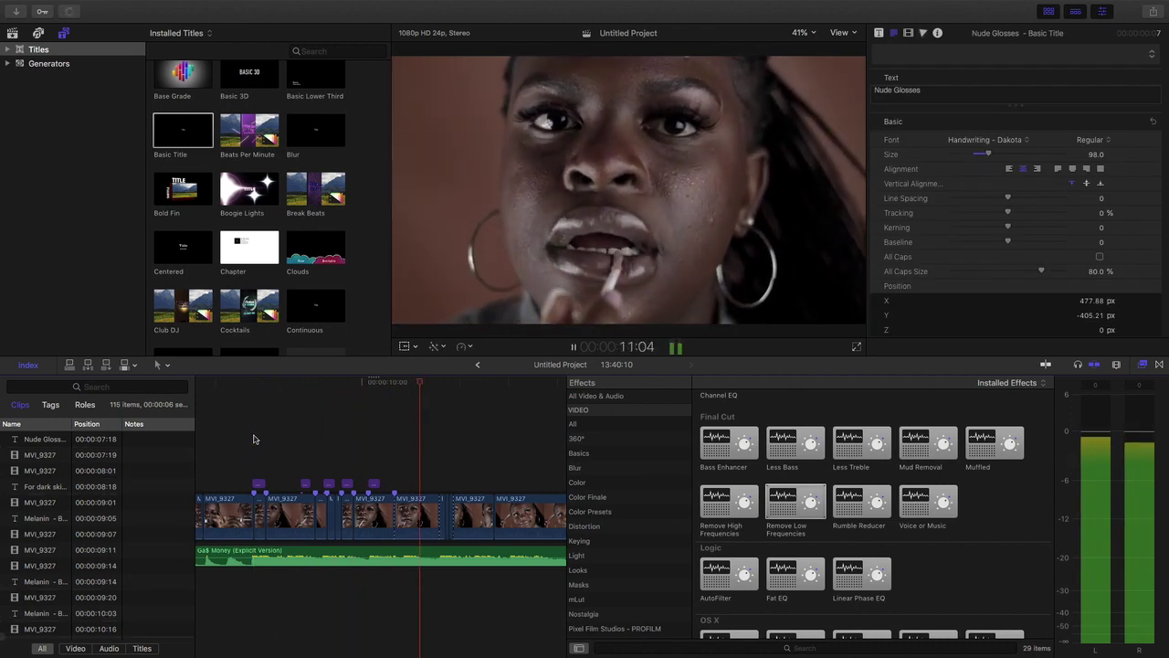
key(space)
click(258, 439)
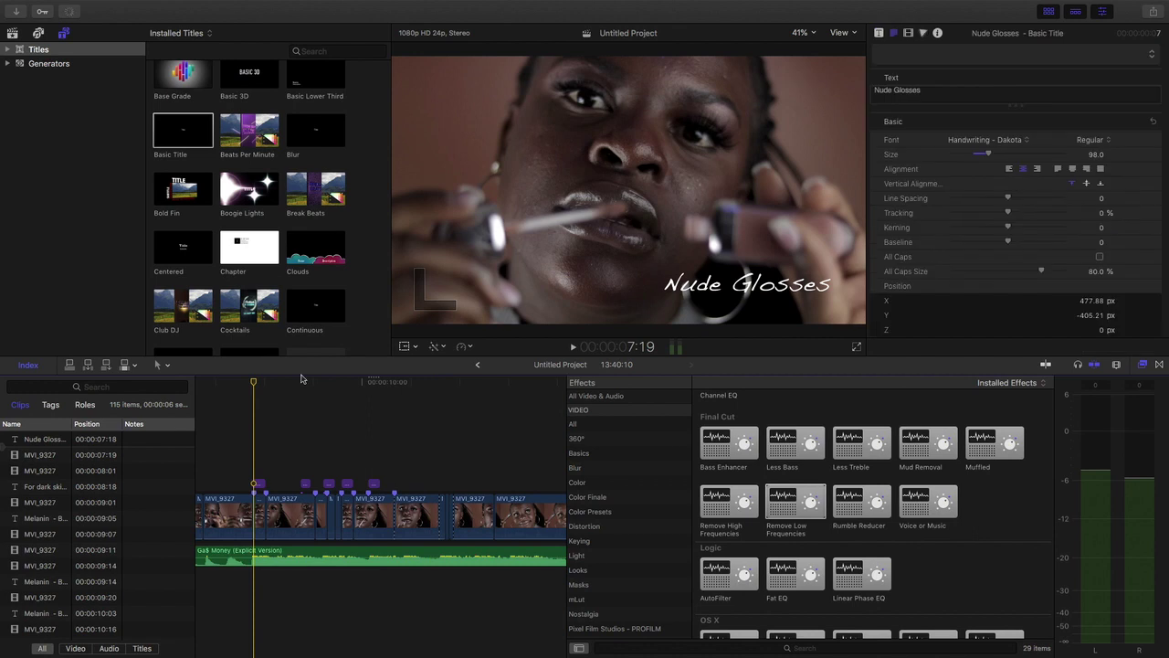
key(space)
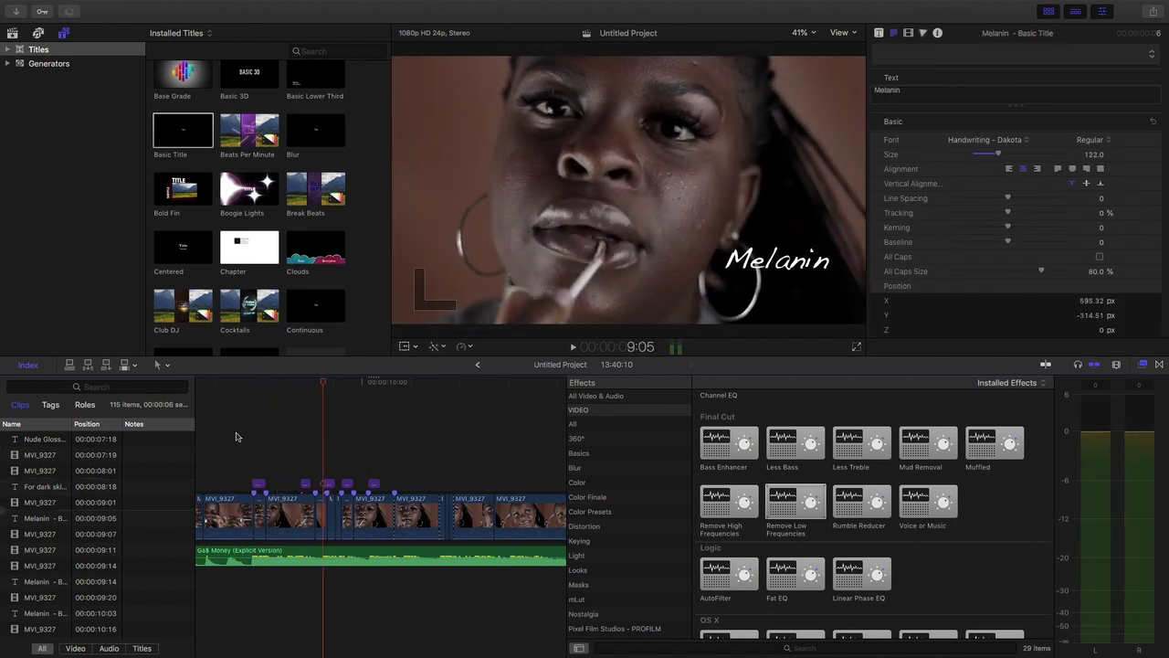
Move the "Nude Glosses" title to the centre of the frame, about X -26, Y 1 px, and enlarge it to size 121.
click(252, 431)
drag(782, 296, 643, 190)
drag(987, 155, 998, 155)
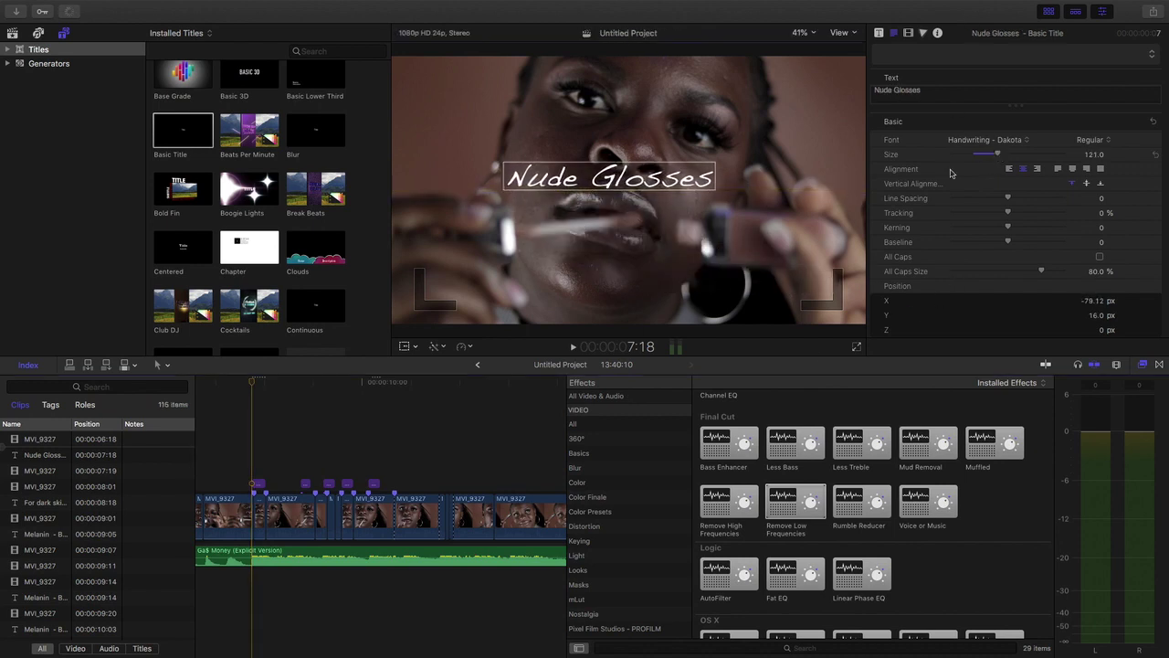
drag(659, 183, 673, 188)
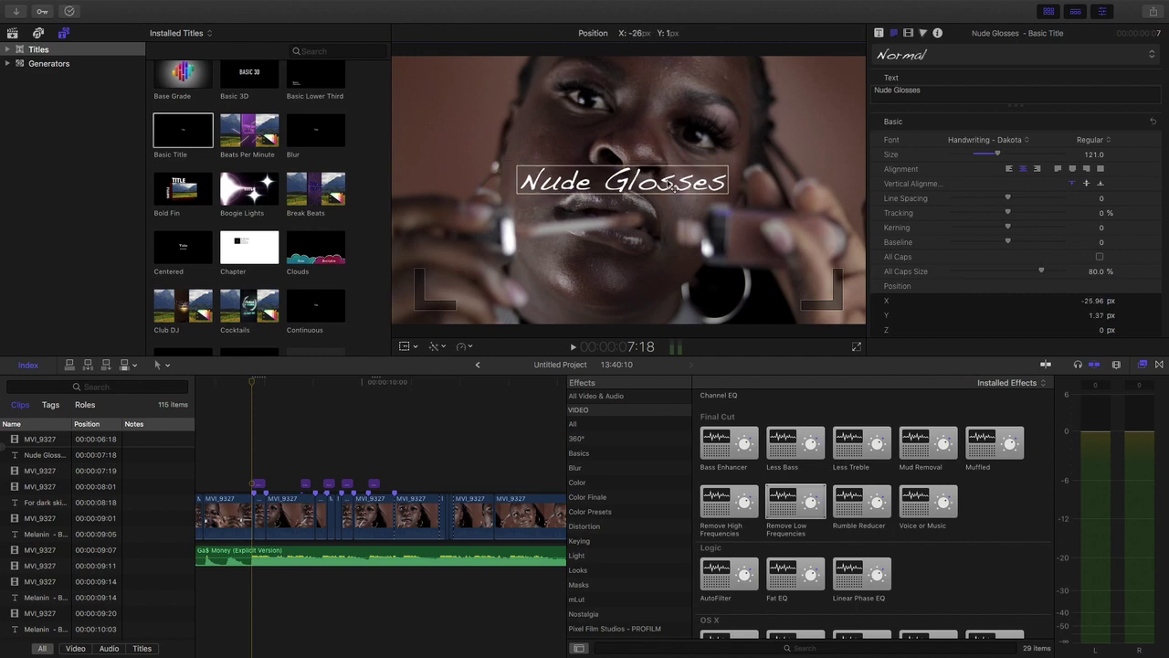
Move the "For dark skin" title to below the mouth, about X -100, Y -381 px, and start playback from "Nude Glosses".
click(297, 435)
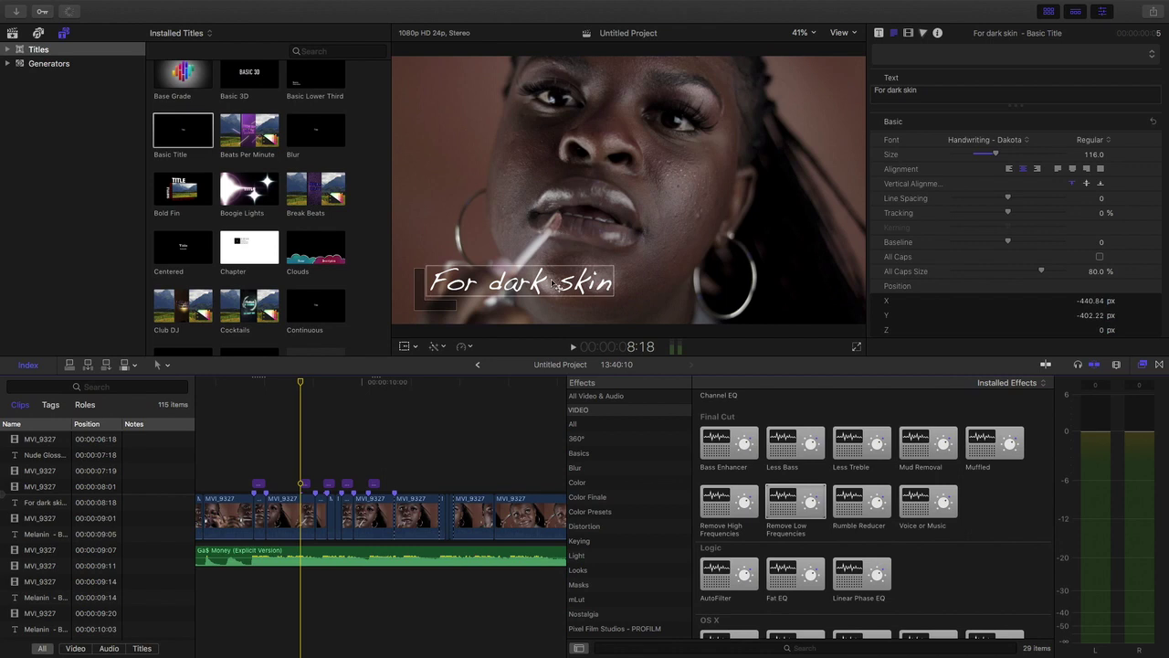
drag(553, 286, 639, 279)
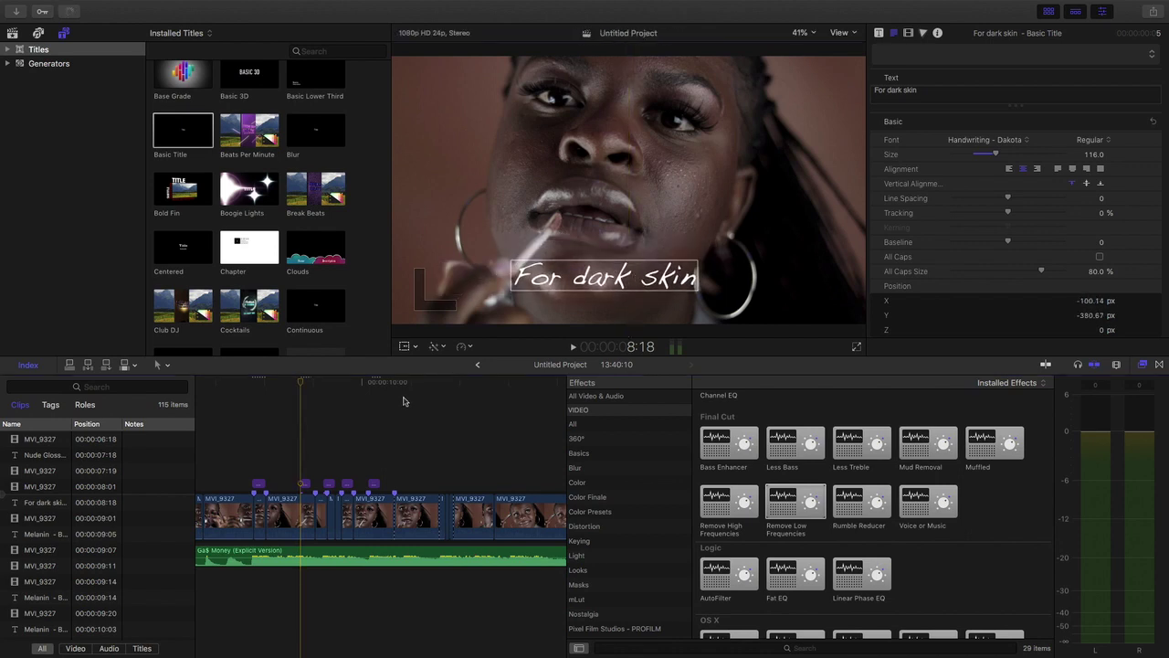
click(250, 435)
key(space)
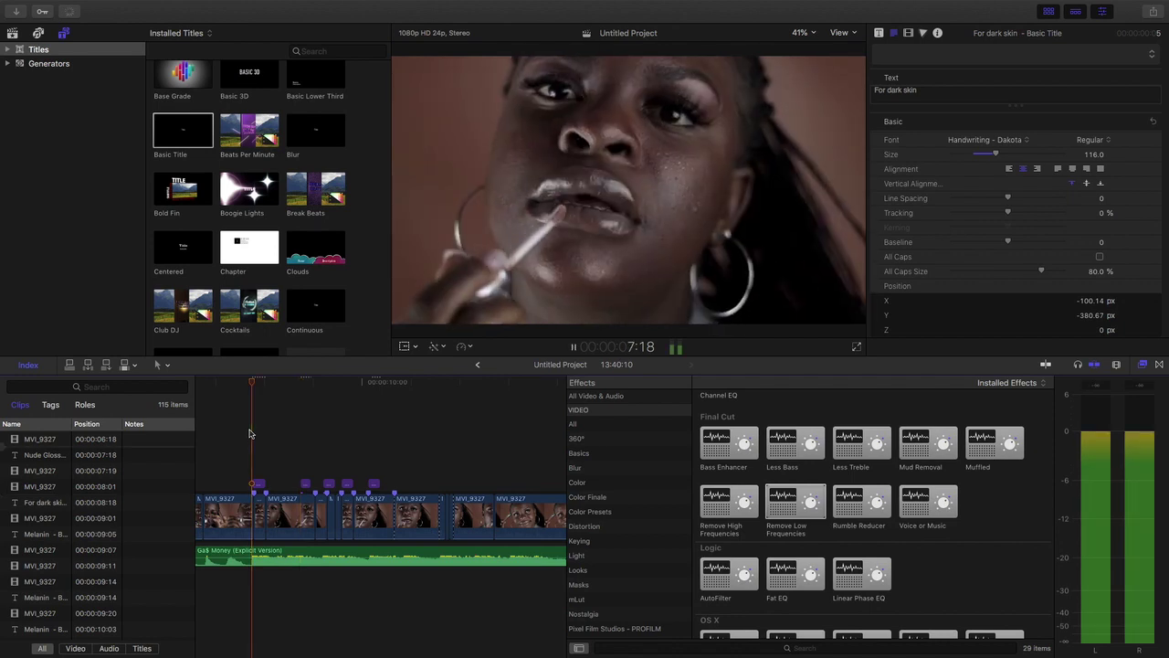